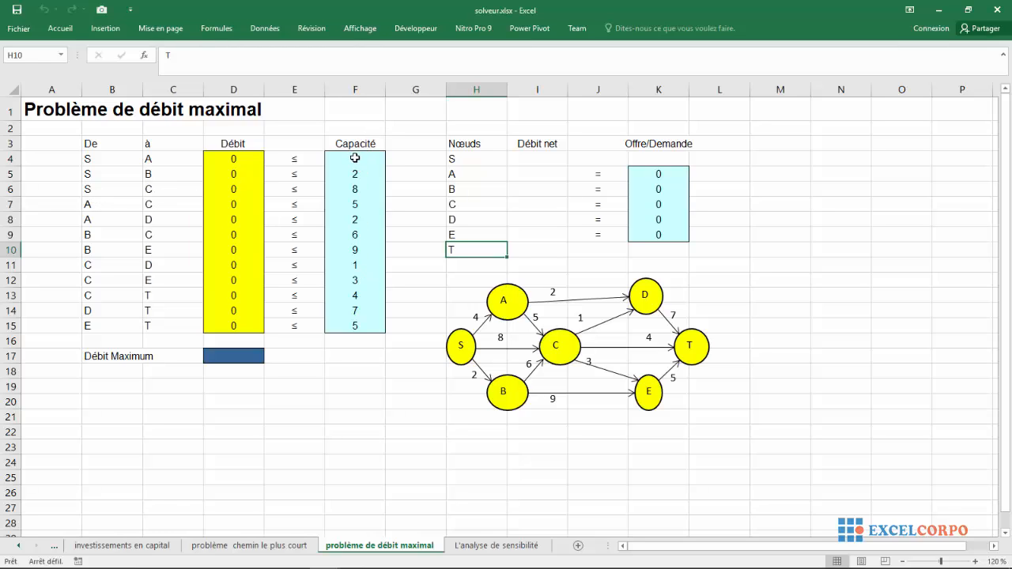
Step: Examine the Capacité, Débit, Nœuds and Débit net columns of the maximum flow model
{"action": "left_click", "coordinate": [355, 158]}
{"action": "left_click", "coordinate": [371, 82]}
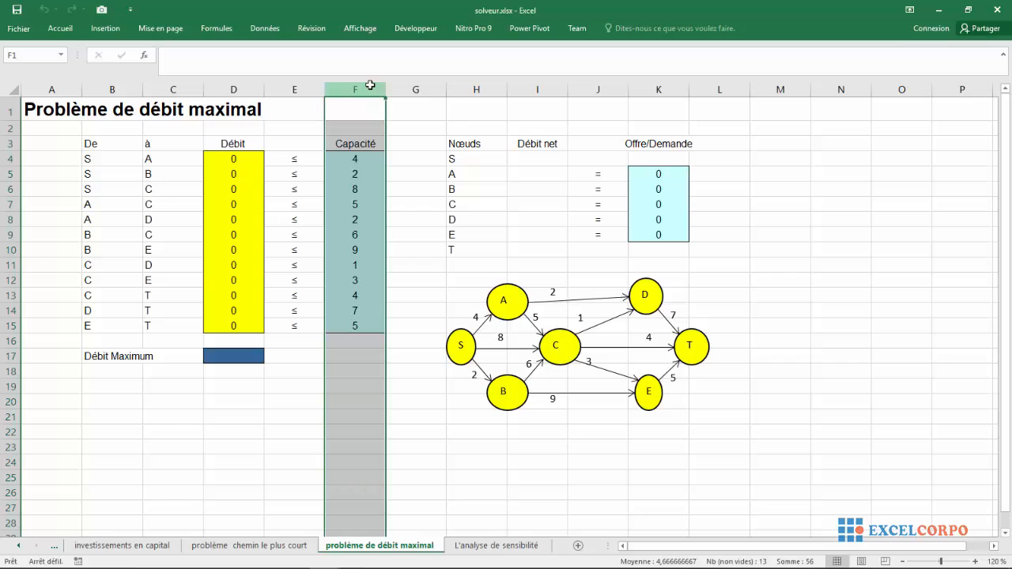
{"action": "left_click", "coordinate": [255, 85]}
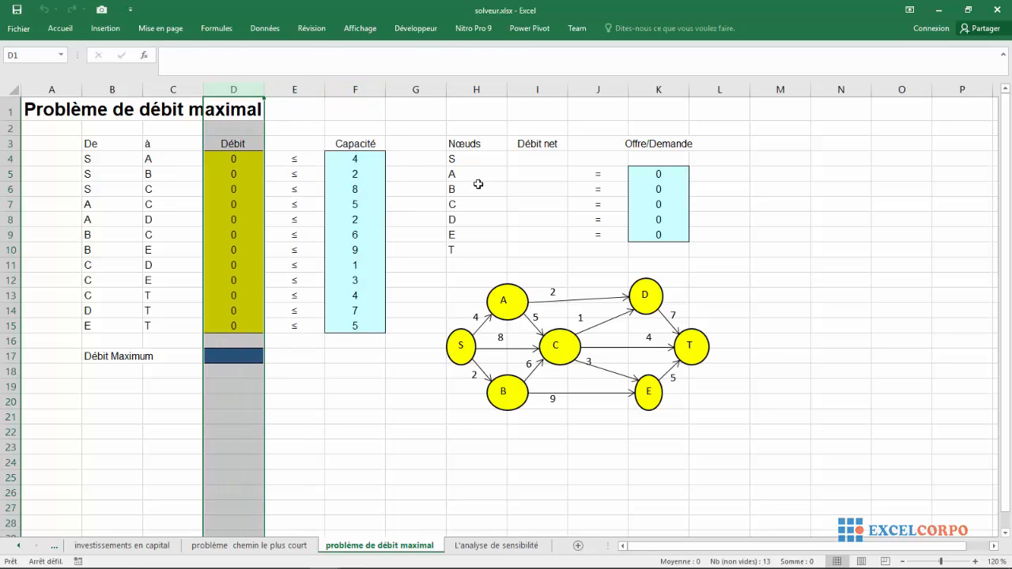
{"action": "left_click", "coordinate": [466, 82]}
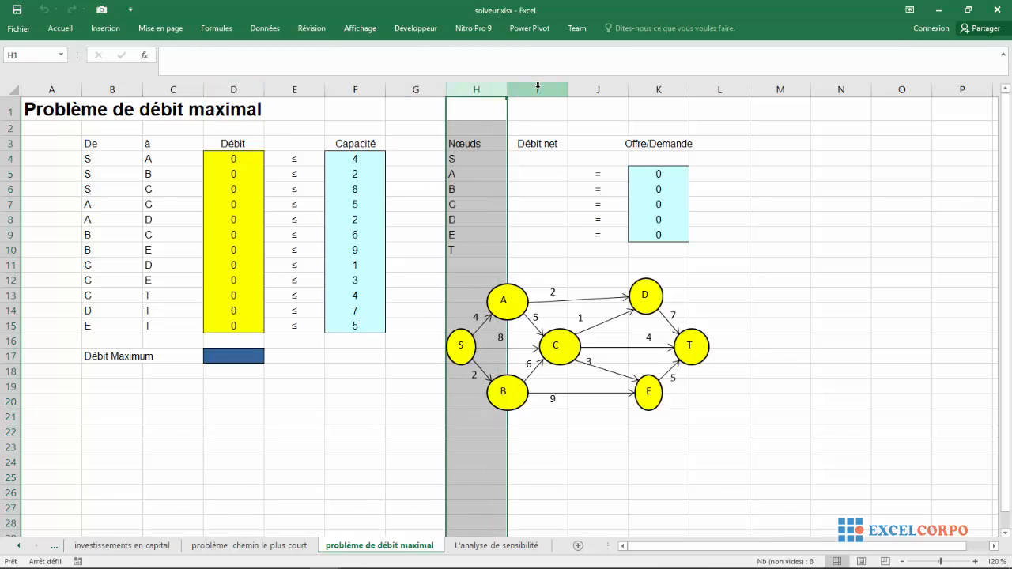
{"action": "left_click", "coordinate": [535, 84]}
{"action": "left_click", "coordinate": [600, 87]}
Step: Widen column K until the Offre/Demande heading fits inside it
{"action": "left_click", "coordinate": [646, 88]}
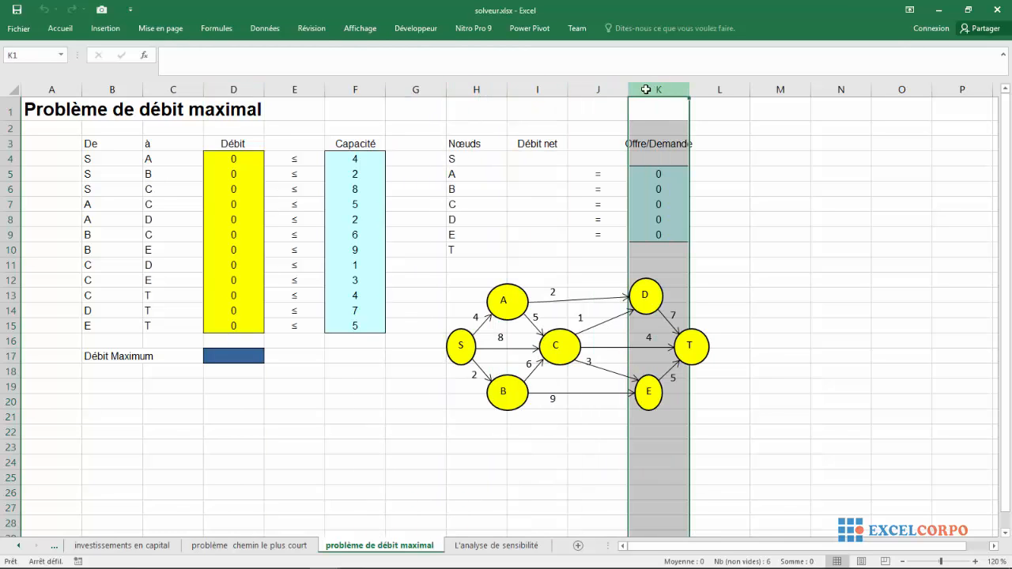
{"action": "left_click_drag", "start_coordinate": [688, 88], "coordinate": [694, 90]}
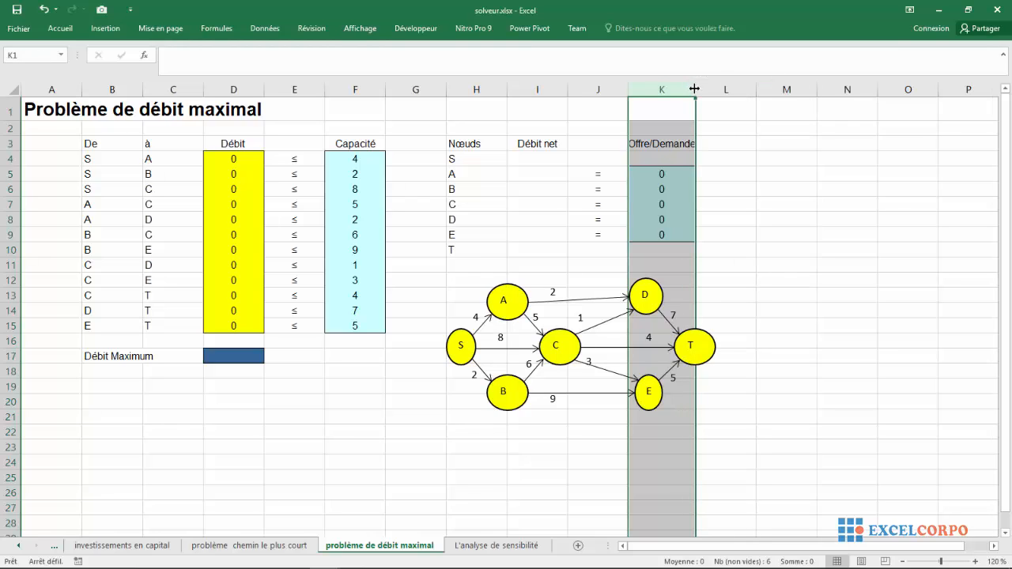
{"action": "left_click_drag", "start_coordinate": [694, 89], "coordinate": [713, 89]}
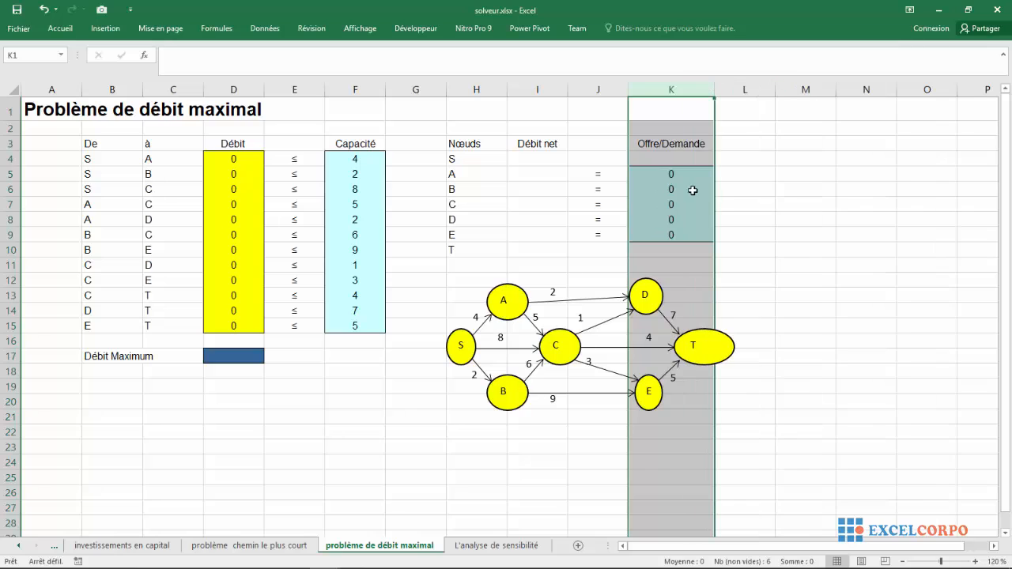
Step: Examine how the S to A and S to B arcs relate to the Débit, Capacité and Débit net cells
{"action": "left_click", "coordinate": [520, 189]}
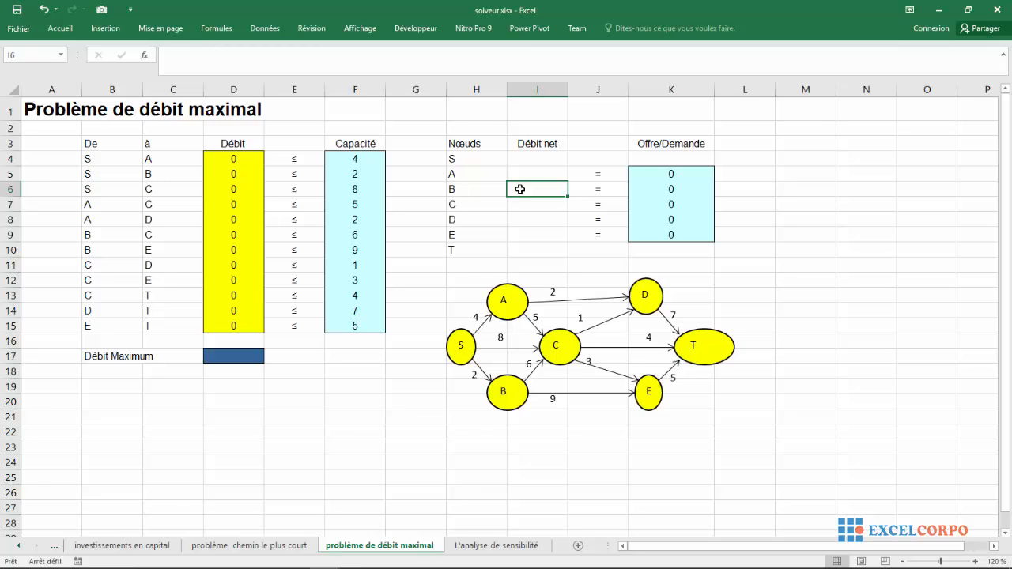
{"action": "left_click", "coordinate": [105, 174]}
{"action": "left_click", "coordinate": [149, 174]}
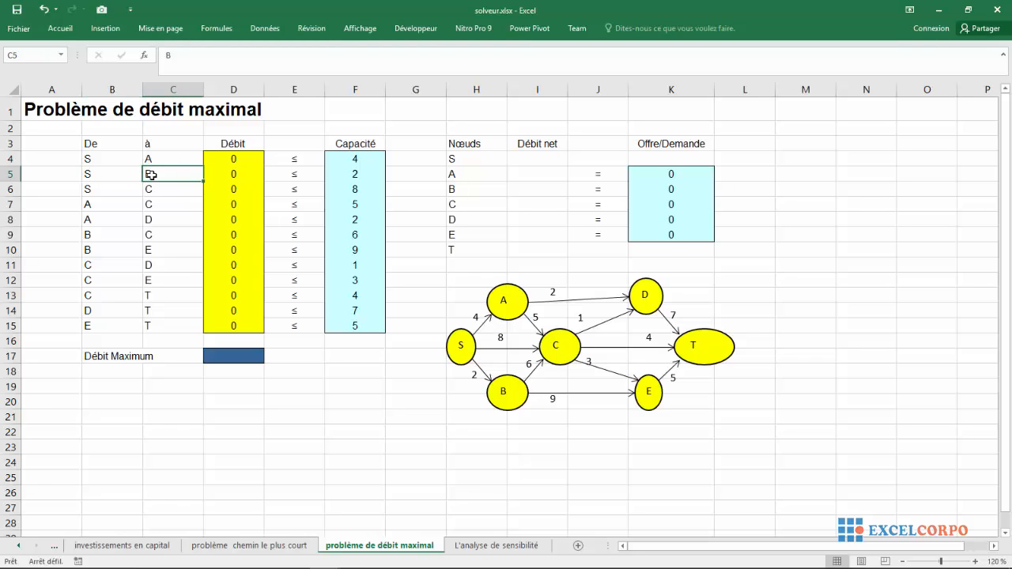
{"action": "left_click", "coordinate": [356, 171]}
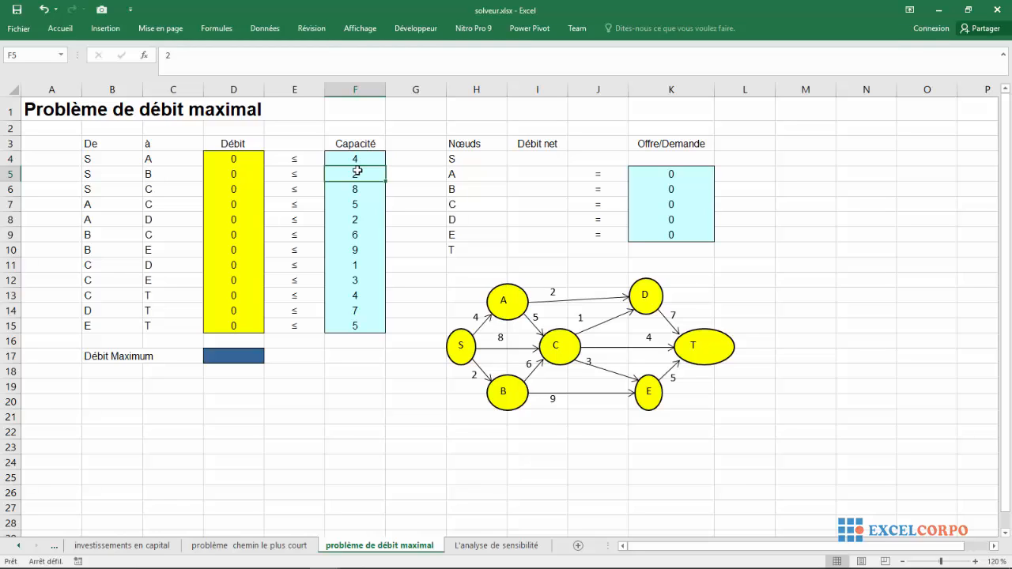
{"action": "left_click", "coordinate": [234, 177]}
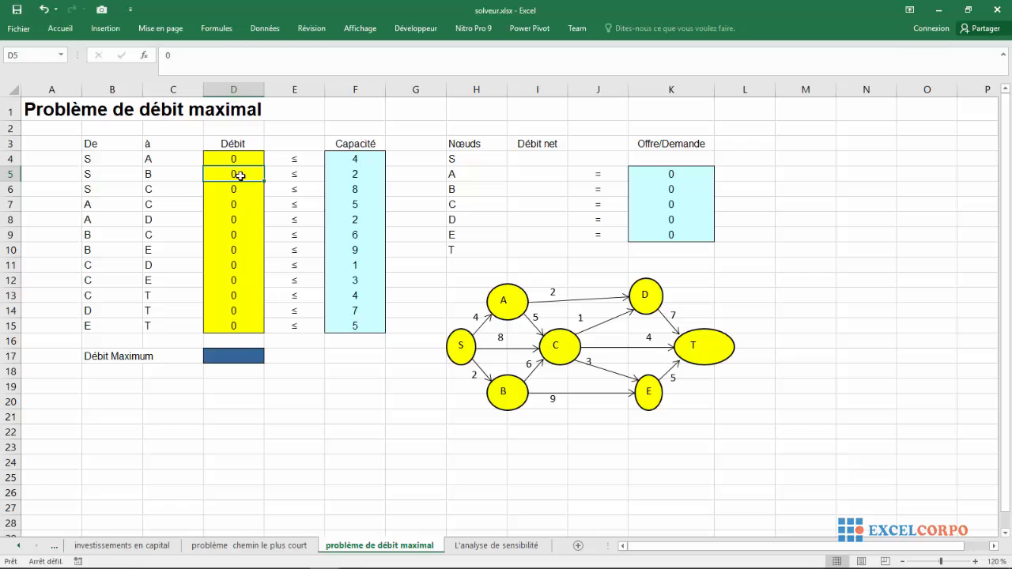
{"action": "left_click", "coordinate": [542, 89]}
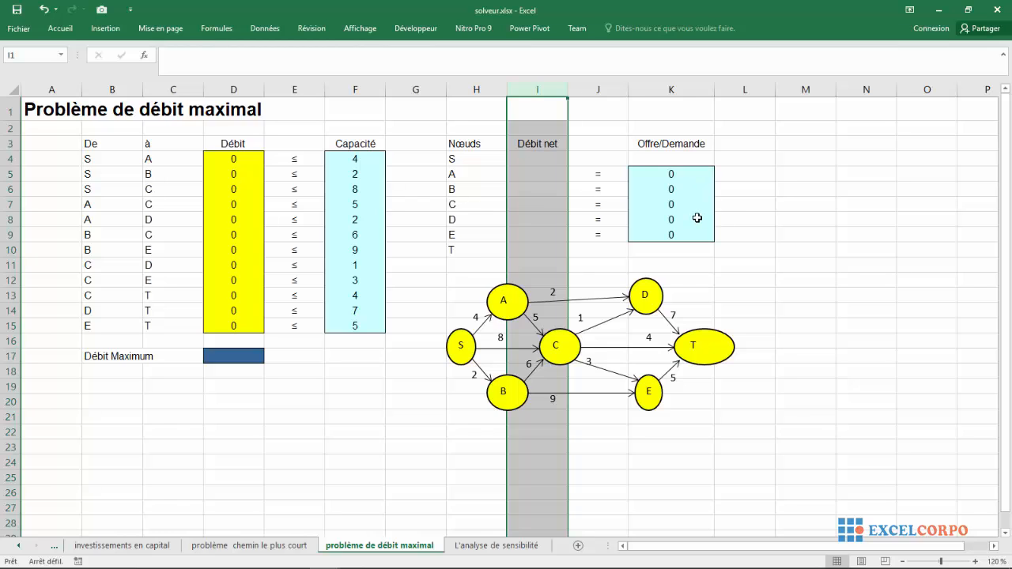
{"action": "left_click", "coordinate": [352, 159]}
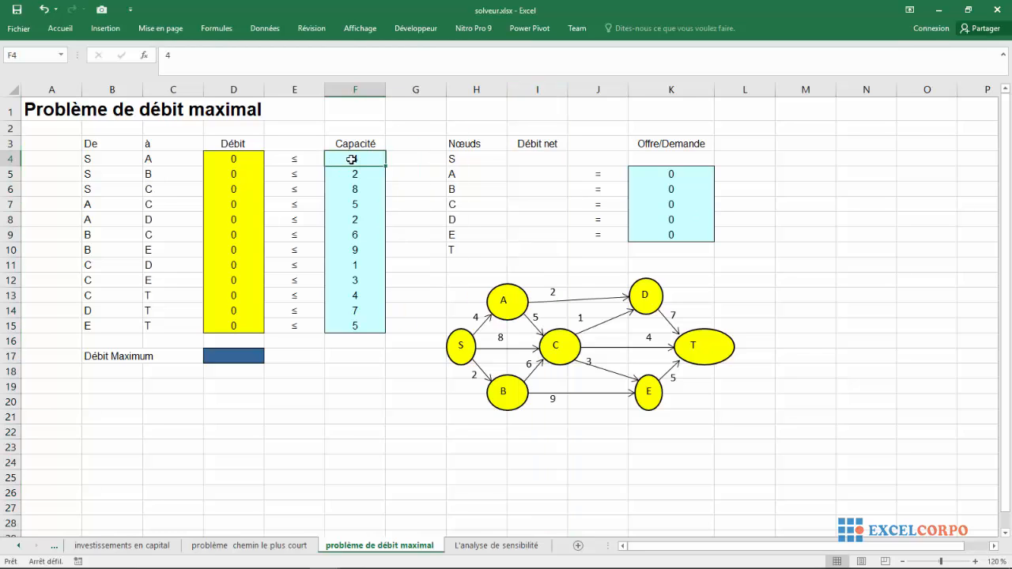
{"action": "left_click", "coordinate": [259, 159]}
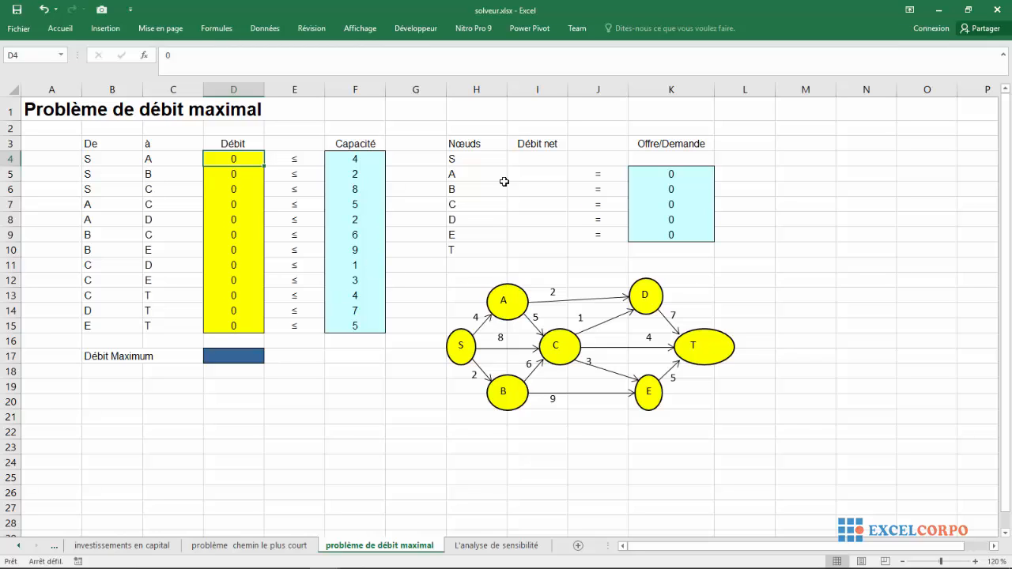
{"action": "left_click", "coordinate": [564, 162]}
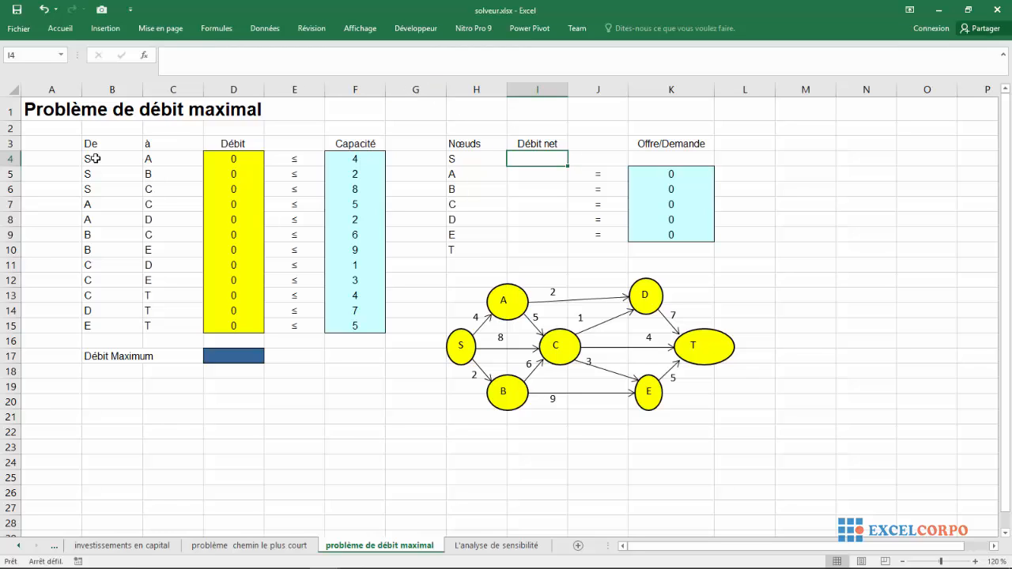
Step: Try to name the list of origin nodes in B4:B15 as De1
{"action": "left_click_drag", "start_coordinate": [93, 159], "coordinate": [91, 326]}
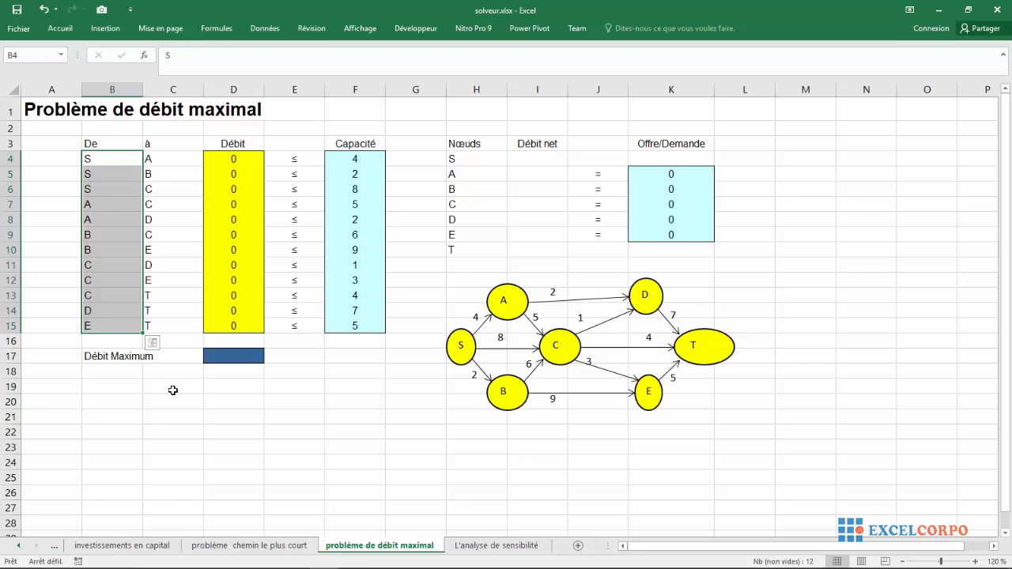
{"action": "left_click", "coordinate": [22, 52]}
{"action": "type", "text": "D"}
{"action": "key", "text": "Return"}
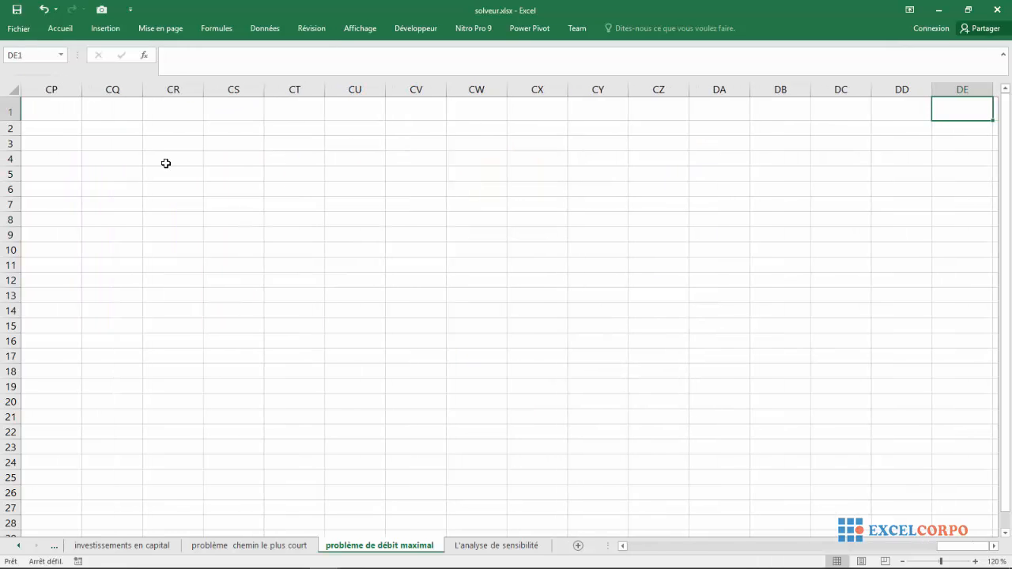
{"action": "left_click_drag", "start_coordinate": [953, 546], "coordinate": [644, 546]}
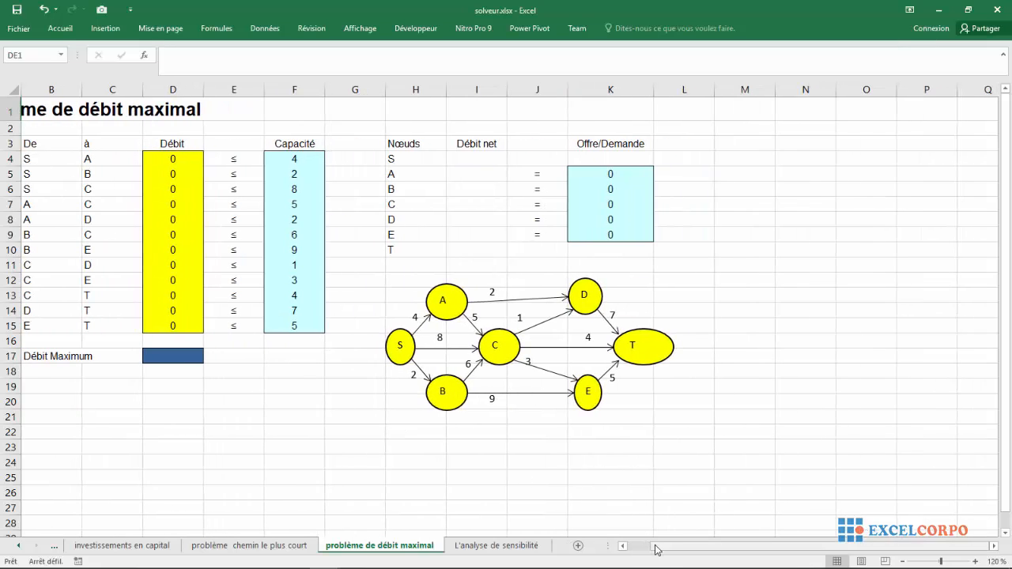
{"action": "left_click_drag", "start_coordinate": [655, 549], "coordinate": [644, 546]}
Step: Name the range of origin nodes B4:B15 as Dé
{"action": "left_click_drag", "start_coordinate": [112, 159], "coordinate": [131, 323]}
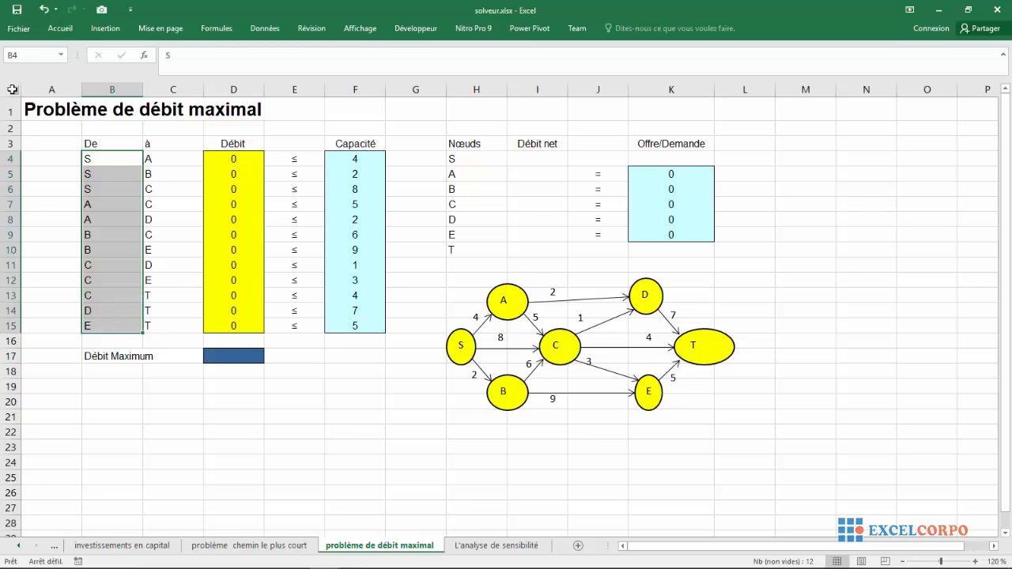
{"action": "left_click", "coordinate": [20, 56]}
{"action": "type", "text": "D1"}
{"action": "key", "text": "Return"}
{"action": "left_click", "coordinate": [31, 53]}
{"action": "type", "text": "D"}
{"action": "type", "text": "e"}
{"action": "type", "text": "é"}
Step: Name the range of destination nodes C4:C15 as à1
{"action": "left_click_drag", "start_coordinate": [154, 156], "coordinate": [144, 322]}
{"action": "left_click", "coordinate": [31, 55]}
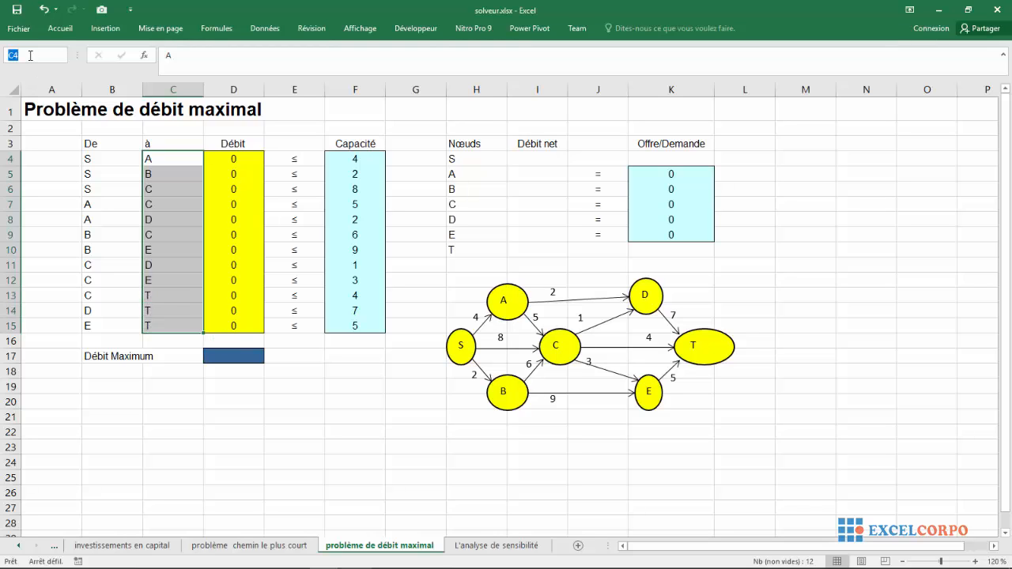
{"action": "type", "text": "à1"}
{"action": "key", "text": "Return"}
Step: Check which cells the named range à1 covers
{"action": "left_click", "coordinate": [247, 233]}
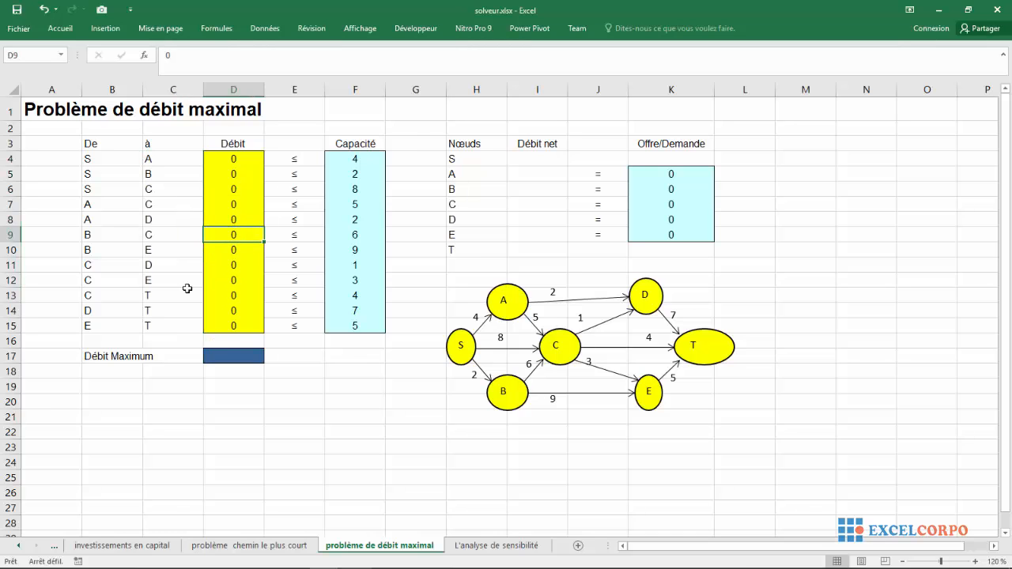
{"action": "left_click", "coordinate": [61, 57]}
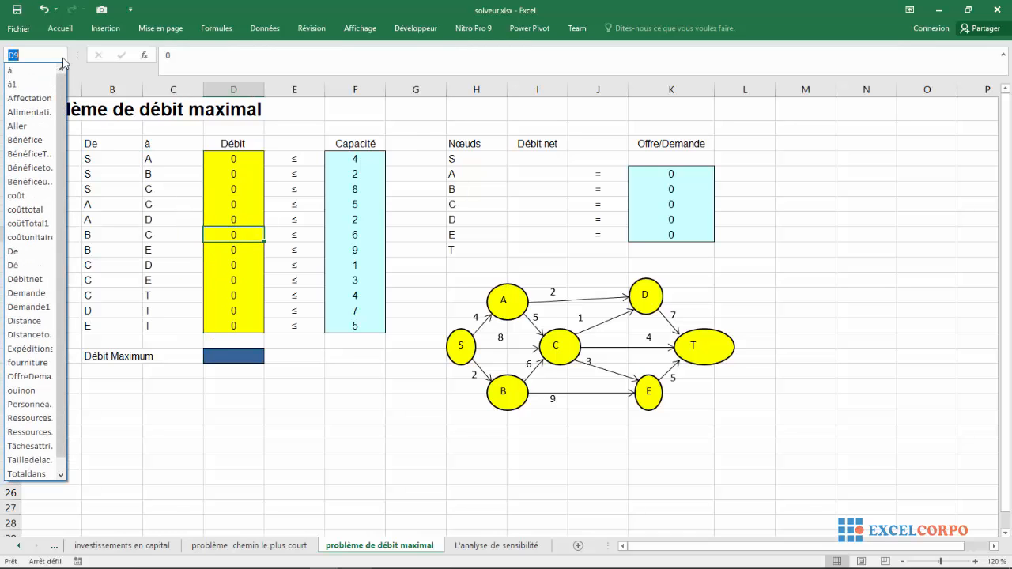
{"action": "left_click", "coordinate": [13, 84]}
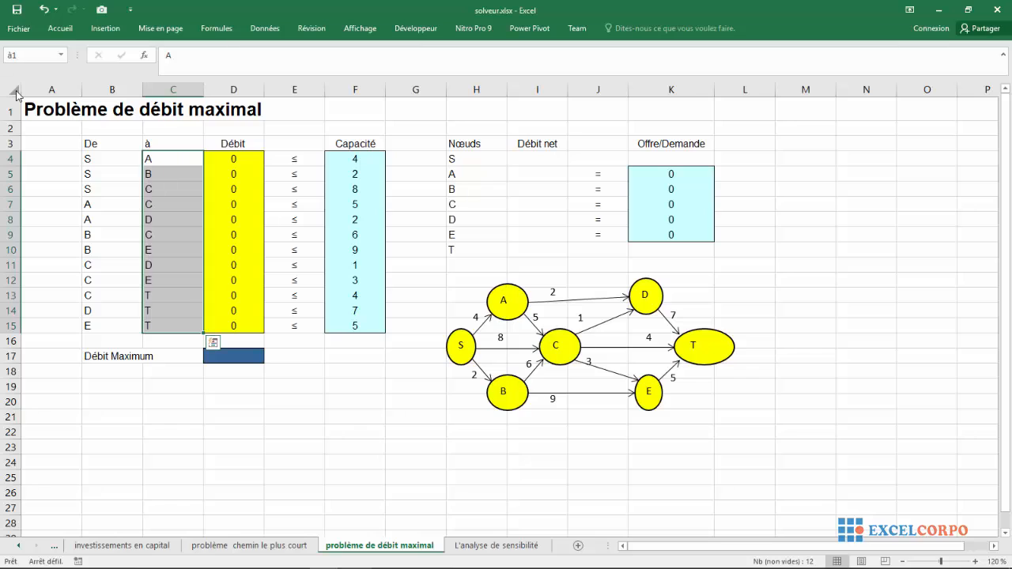
Step: Name the yellow flow cells D4:D15 as Débit1
{"action": "left_click", "coordinate": [234, 203]}
{"action": "left_click", "coordinate": [222, 161]}
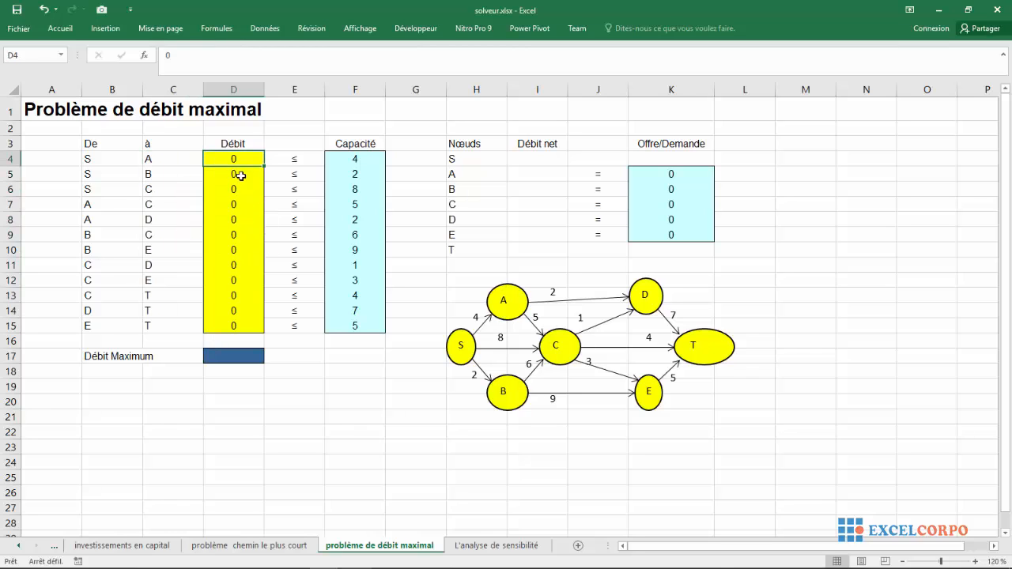
{"action": "left_click_drag", "start_coordinate": [240, 176], "coordinate": [247, 319]}
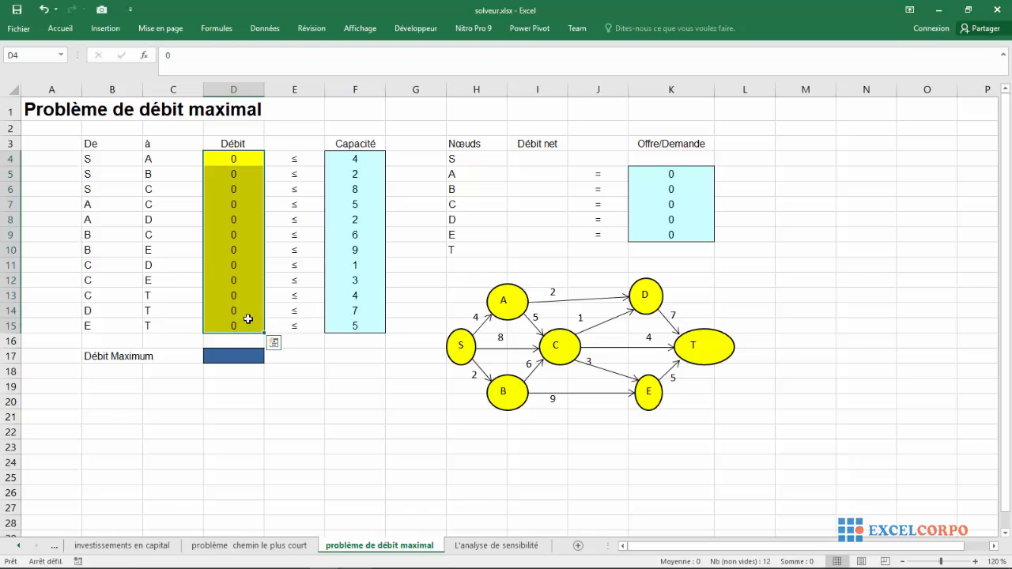
{"action": "left_click", "coordinate": [25, 51]}
{"action": "type", "text": "D"}
{"action": "type", "text": "e"}
{"action": "type", "text": "bit"}
{"action": "type", "text": "1"}
{"action": "key", "text": "Return"}
Step: Name the capacity cells F4:F15 as Capacité
{"action": "left_click_drag", "start_coordinate": [350, 158], "coordinate": [361, 318]}
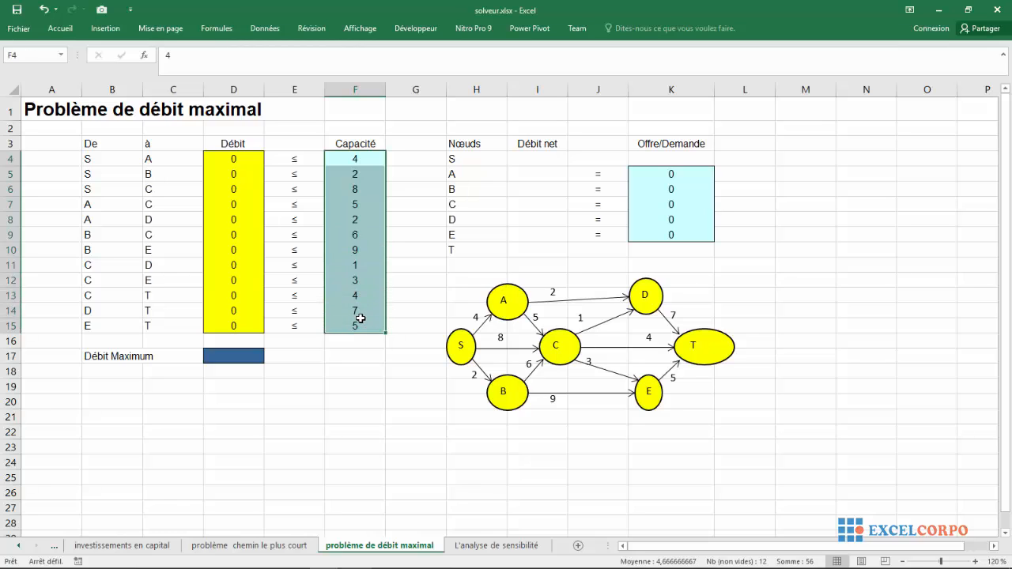
{"action": "left_click", "coordinate": [31, 53]}
{"action": "type", "text": "Capacité"}
{"action": "key", "text": "Return"}
Step: Name the supply and demand cells K5:K9 as offreetdemande
{"action": "left_click_drag", "start_coordinate": [640, 177], "coordinate": [671, 235]}
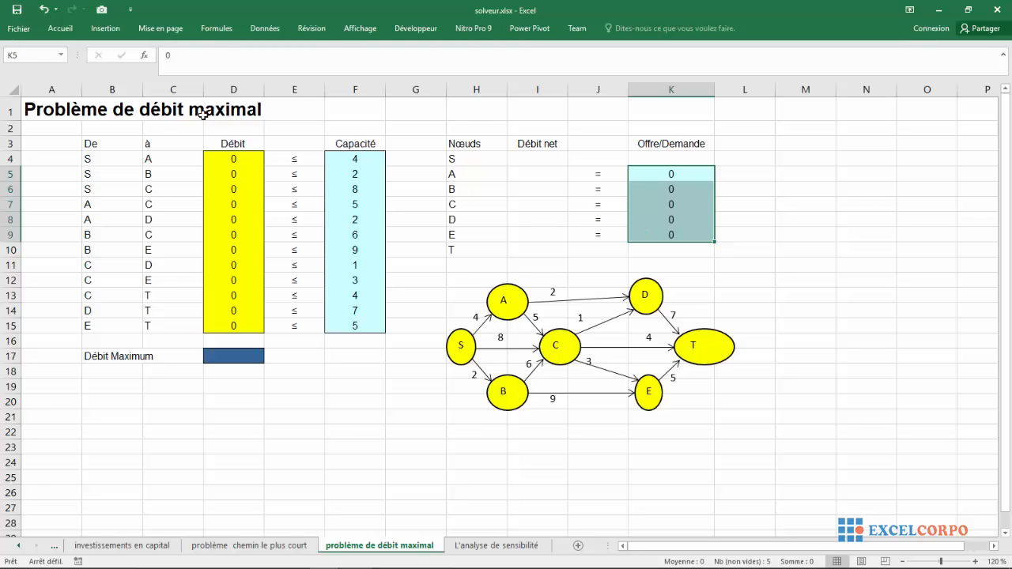
{"action": "left_click", "coordinate": [30, 54]}
{"action": "type", "text": "off"}
{"action": "type", "text": "reetd"}
{"action": "type", "text": "eman"}
{"action": "type", "text": "de"}
{"action": "key", "text": "Return"}
Step: Name the maximum flow cell D17 as Débitmaximum
{"action": "left_click", "coordinate": [212, 357]}
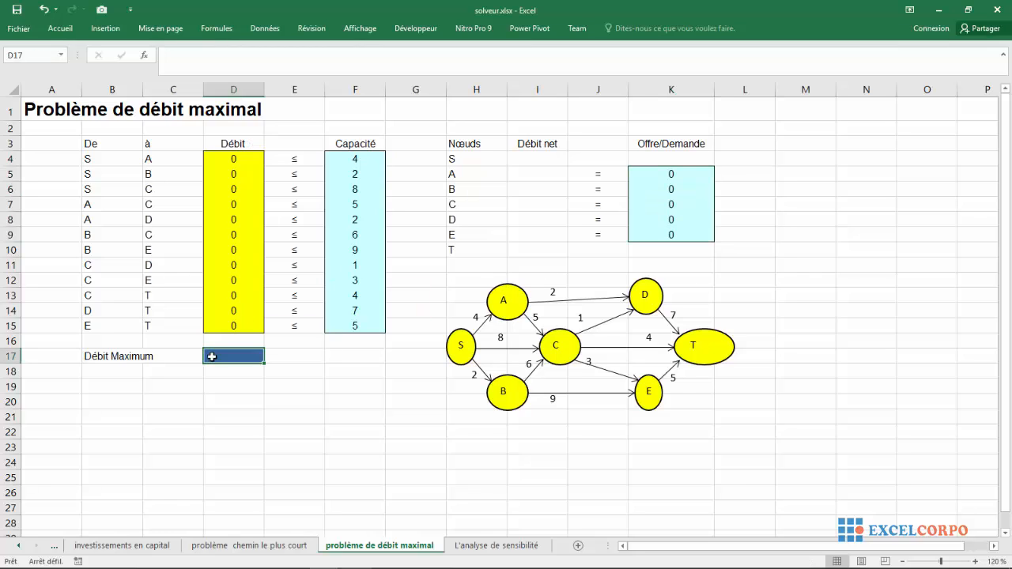
{"action": "left_click", "coordinate": [16, 56]}
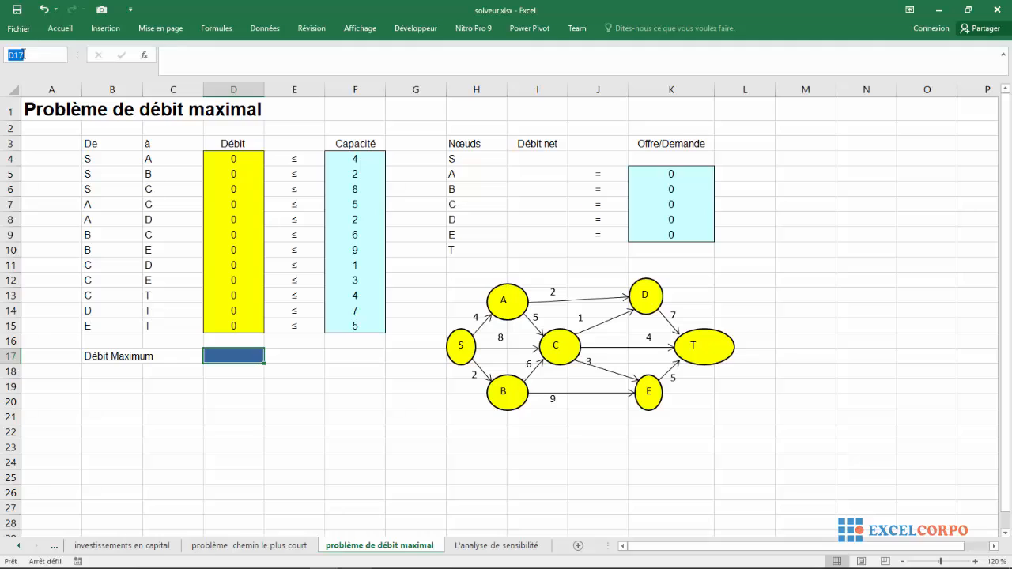
{"action": "type", "text": "D"}
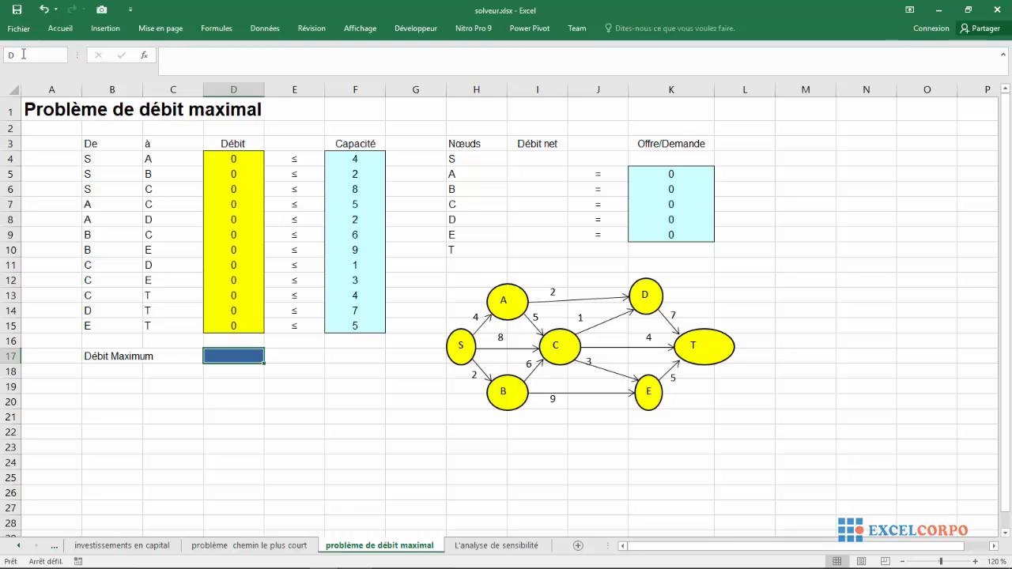
{"action": "type", "text": "ébit"}
{"action": "type", "text": "maxi"}
{"action": "type", "text": "mum"}
{"action": "key", "text": "Return"}
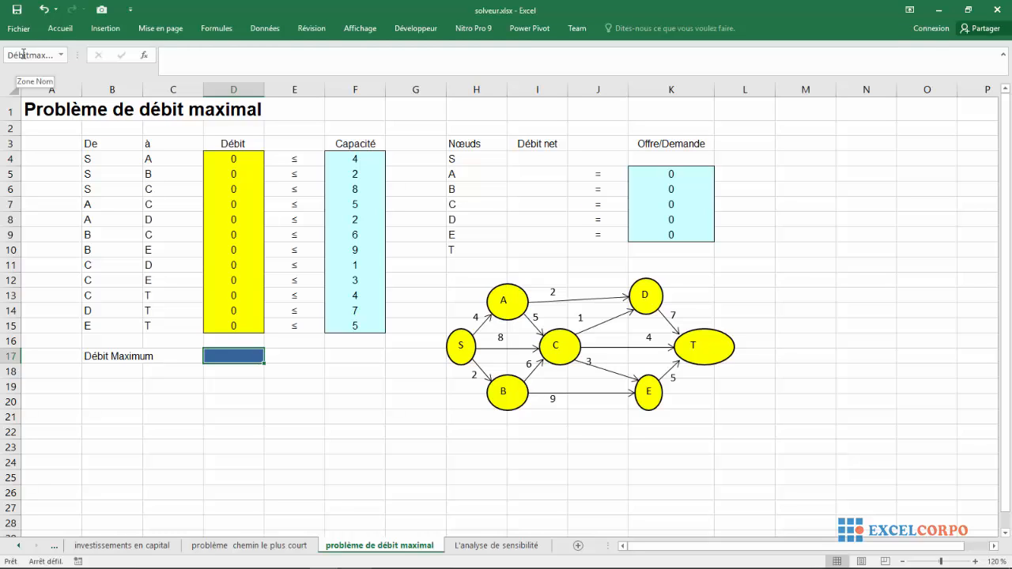
Step: Start node S's net flow formula in I4 with the SOMME.SI function and Dé as its criteria range
{"action": "left_click", "coordinate": [540, 162]}
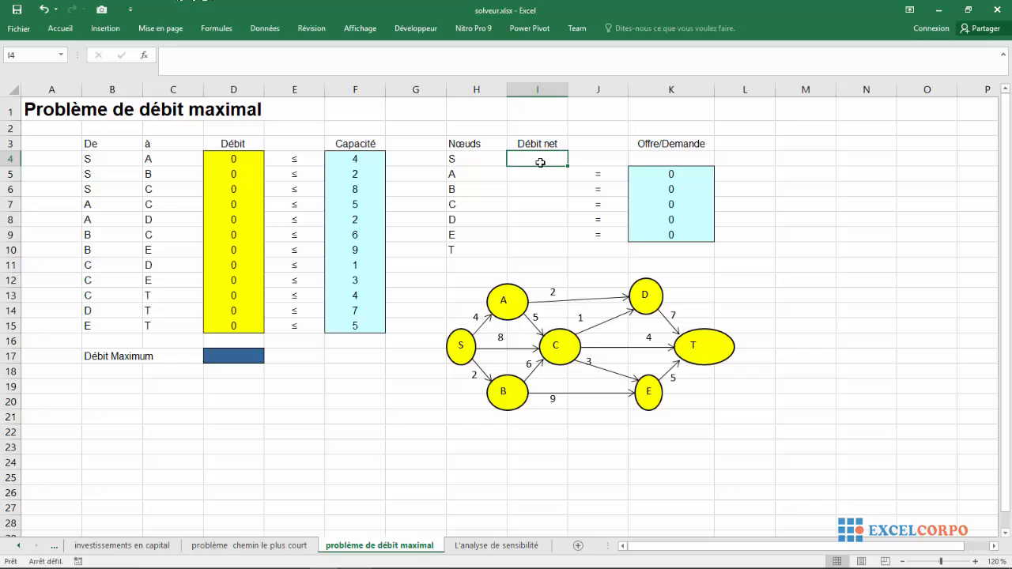
{"action": "type", "text": "=somme"}
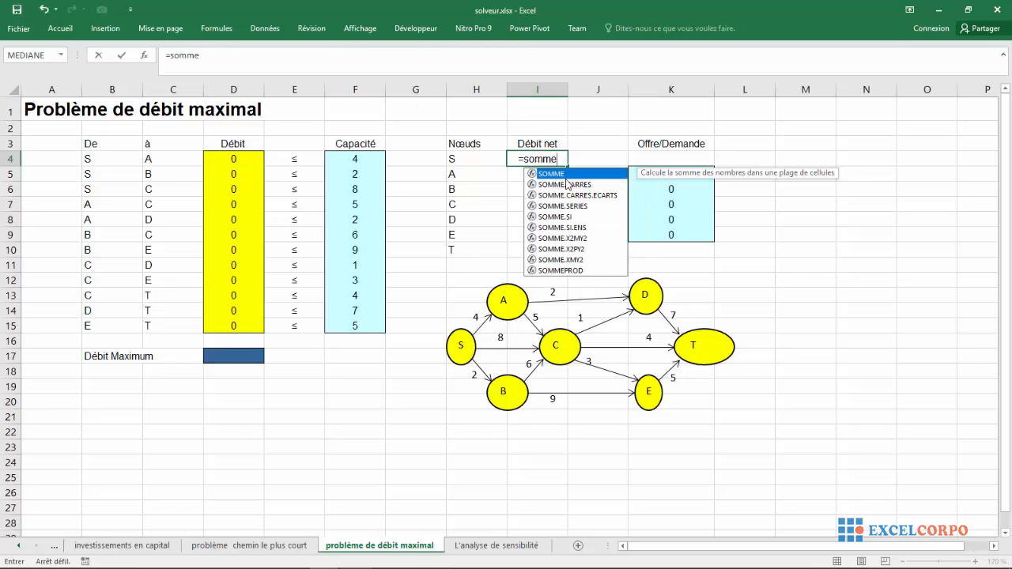
{"action": "left_click", "coordinate": [554, 216]}
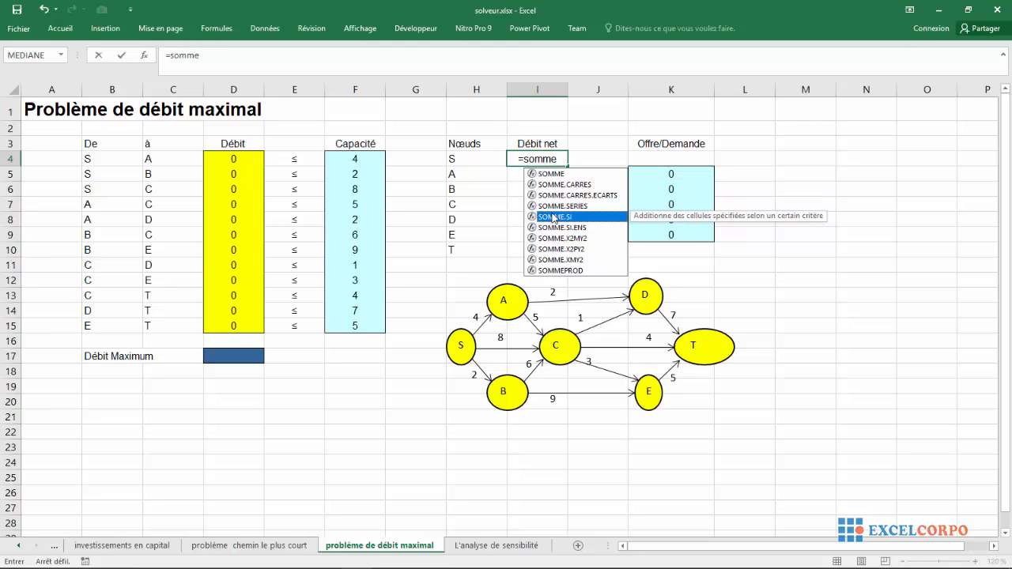
{"action": "double_click", "coordinate": [553, 217]}
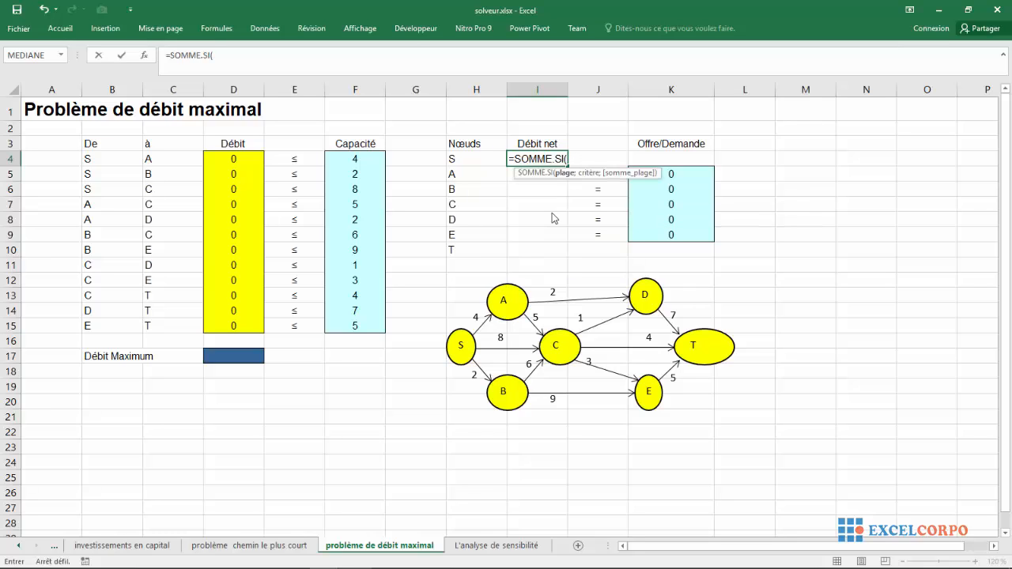
{"action": "type", "text": "dé"}
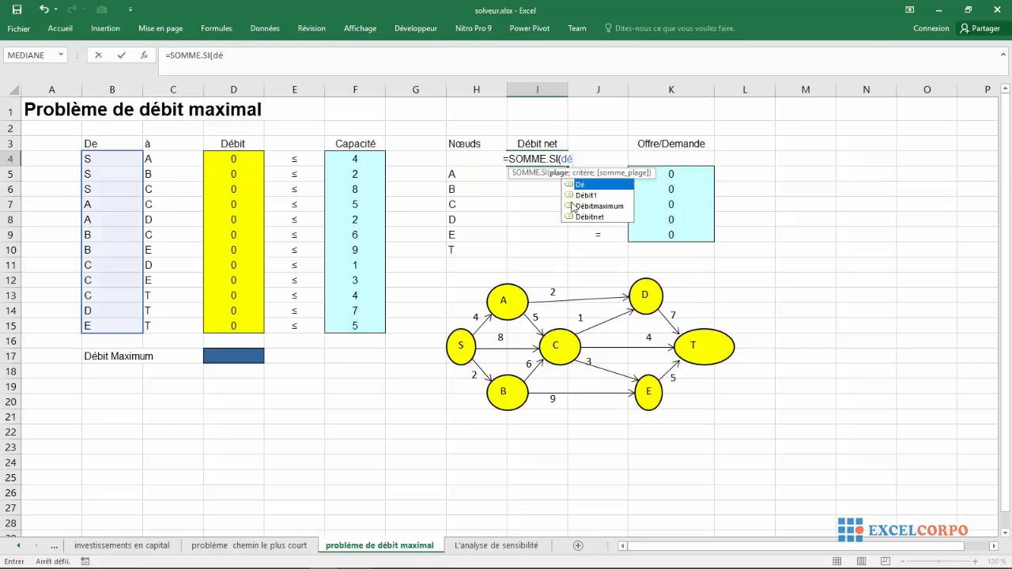
{"action": "key", "text": "Tab"}
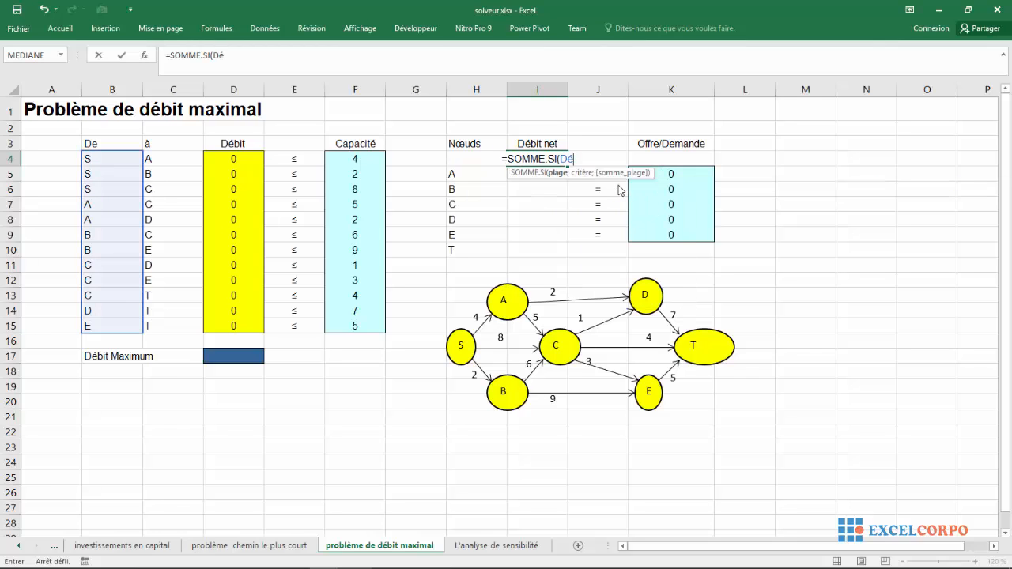
{"action": "type", "text": ","}
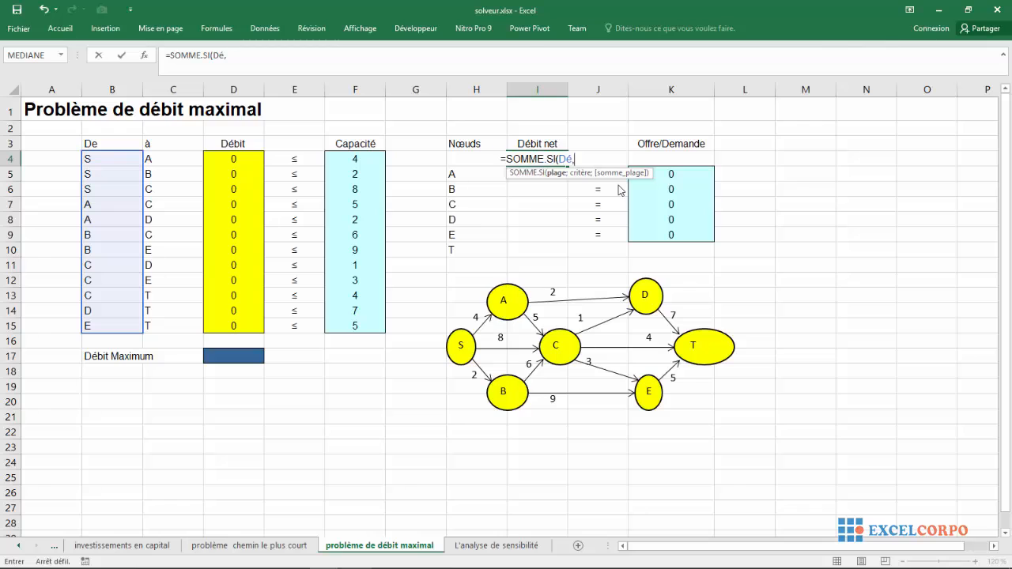
{"action": "key", "text": "BackSpace"}
{"action": "type", "text": ";"}
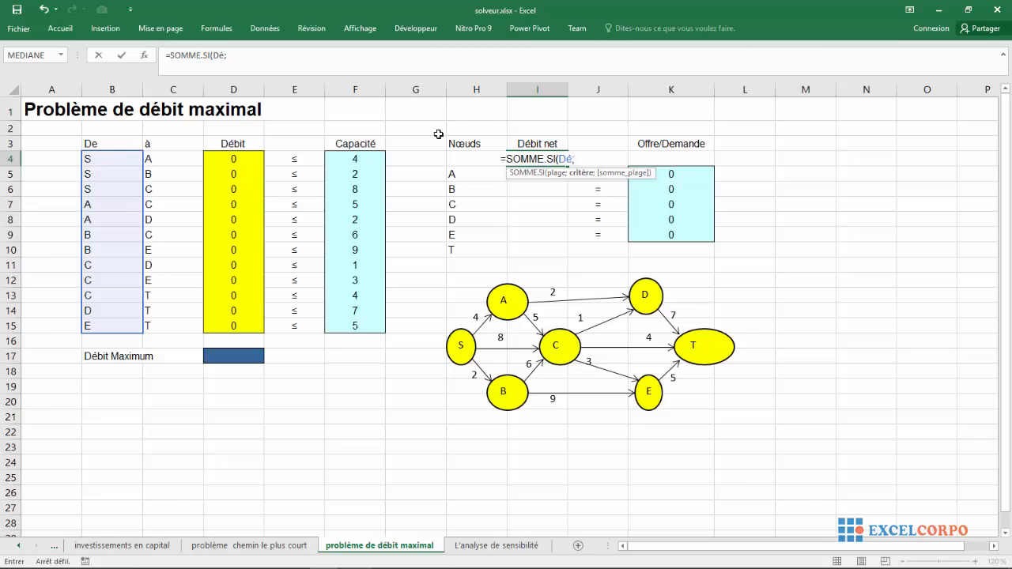
Step: Complete the I4 formula as =SOMME.SI(Dé;H4;Débit1), using H4 as criterion and Débit1 as the sum range
{"action": "type", "text": "H"}
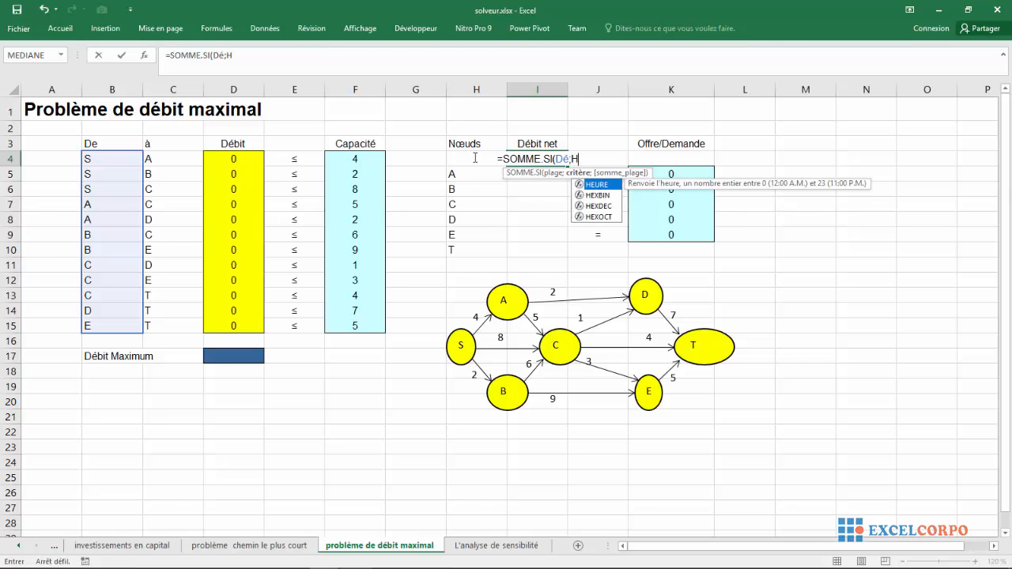
{"action": "type", "text": "4"}
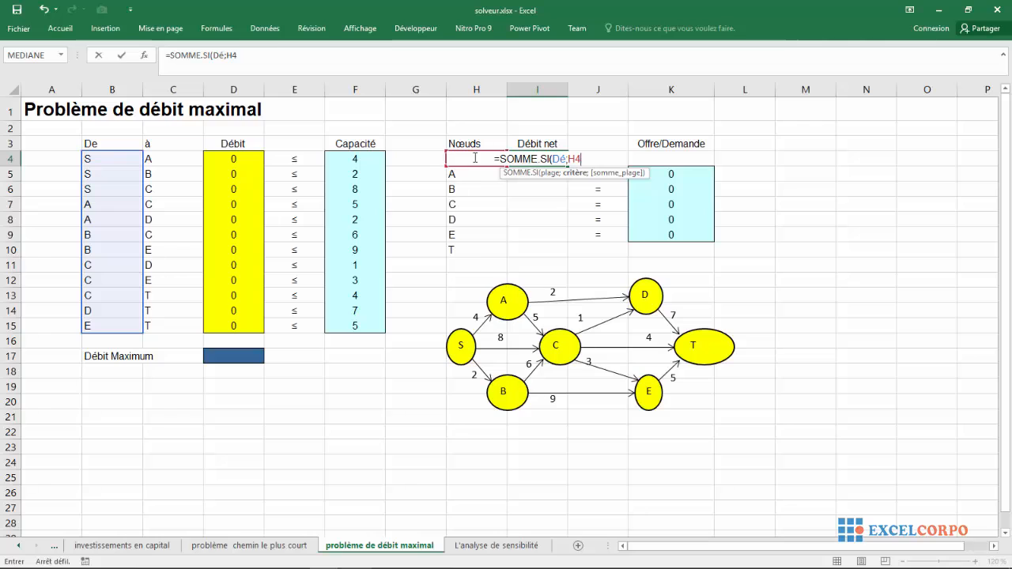
{"action": "type", "text": ";"}
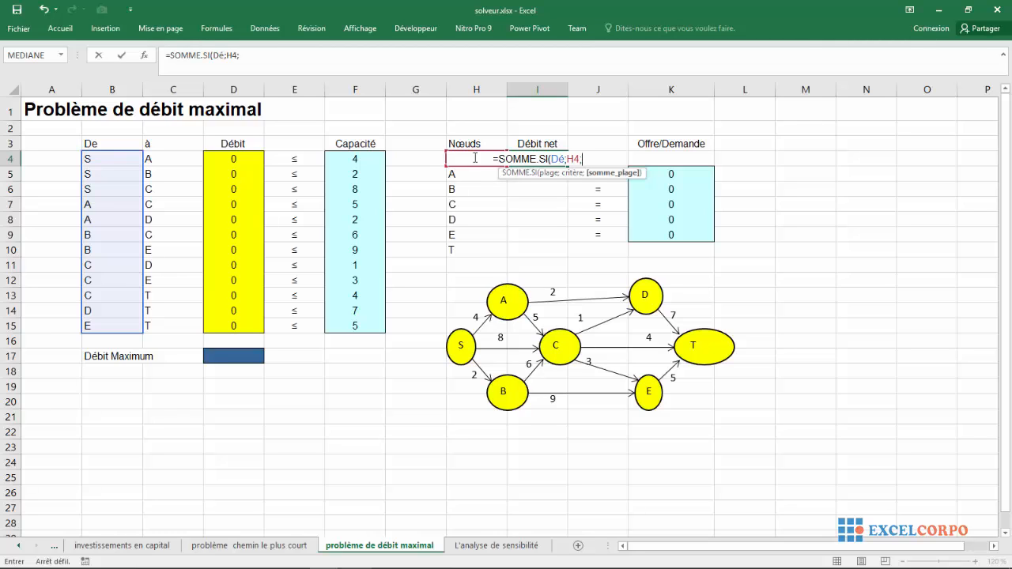
{"action": "type", "text": "d"}
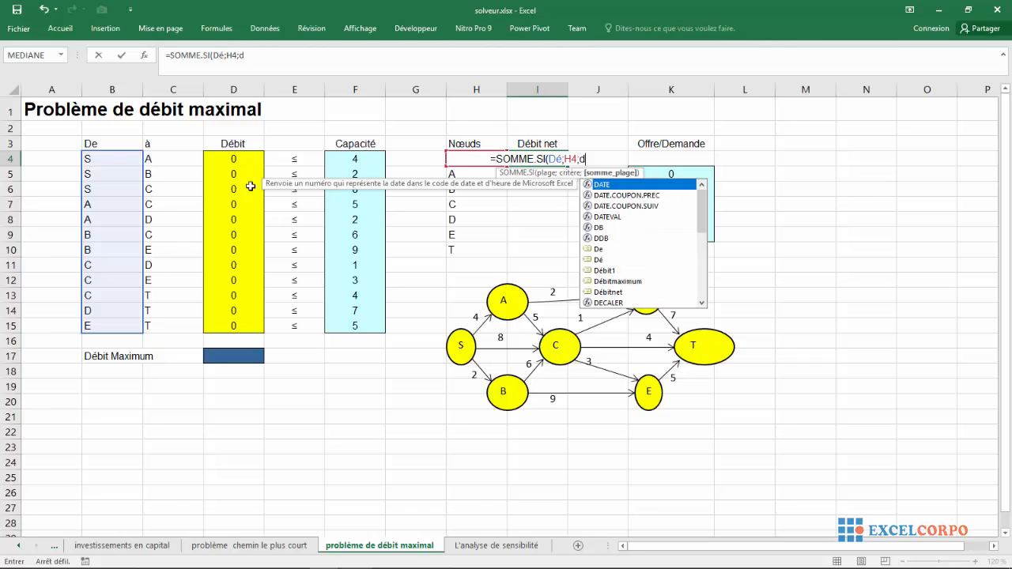
{"action": "left_click", "coordinate": [601, 271]}
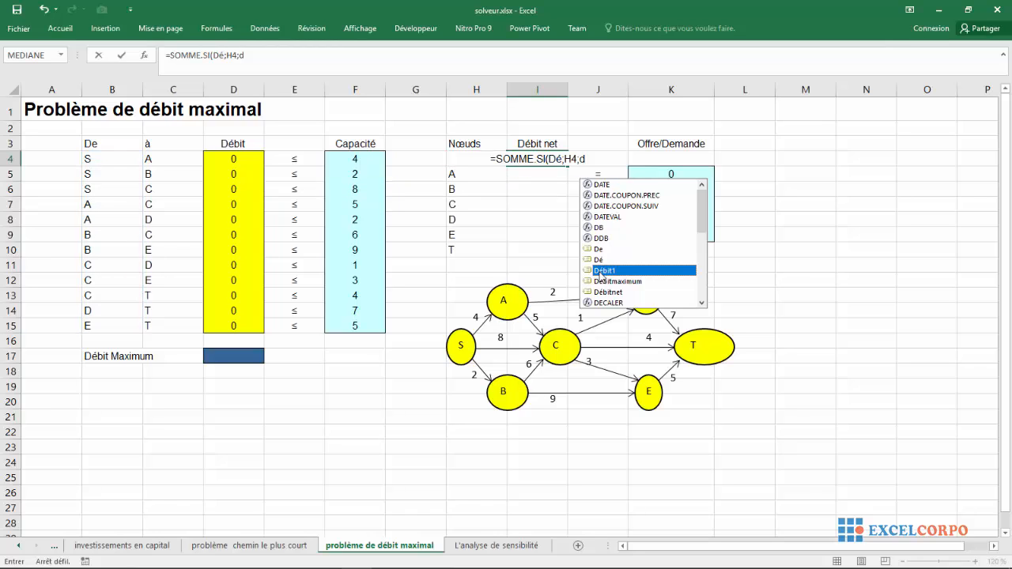
{"action": "double_click", "coordinate": [601, 271]}
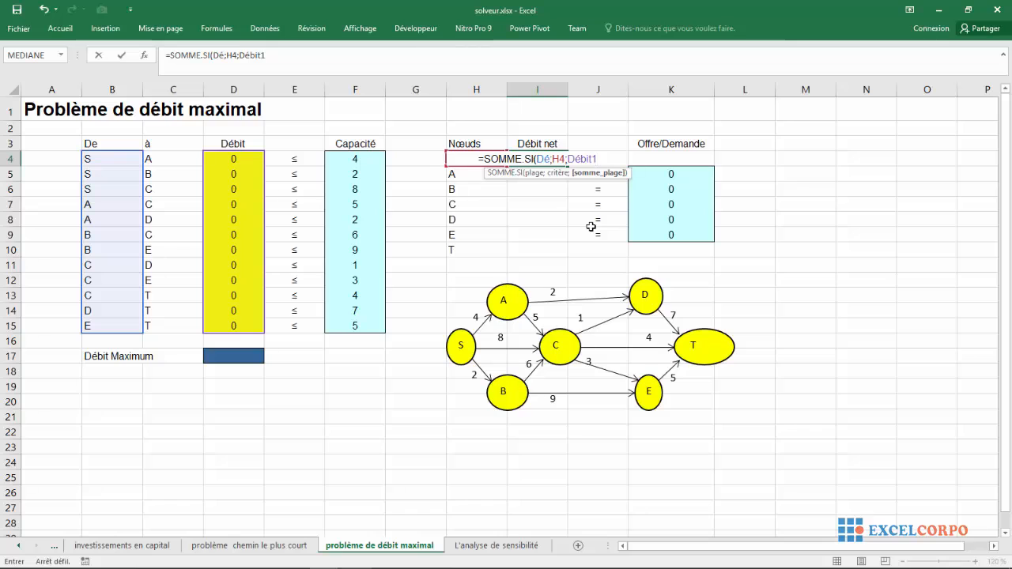
{"action": "type", "text": ")"}
{"action": "key", "text": "Return"}
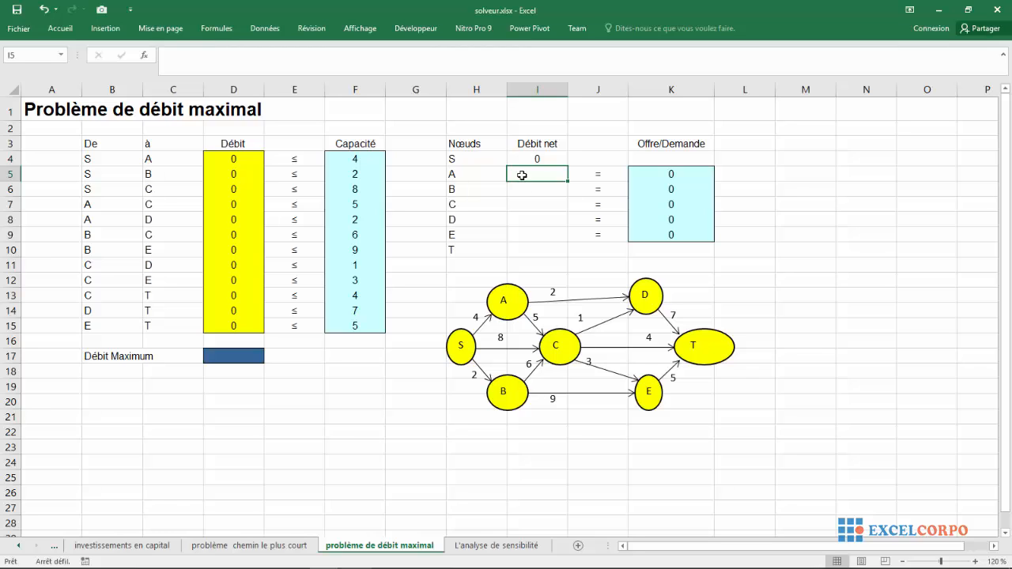
Step: Begin node A's net flow formula in I5 with the outflow term =SOMME.SI(Dé;H5;Débit1)
{"action": "type", "text": "=so"}
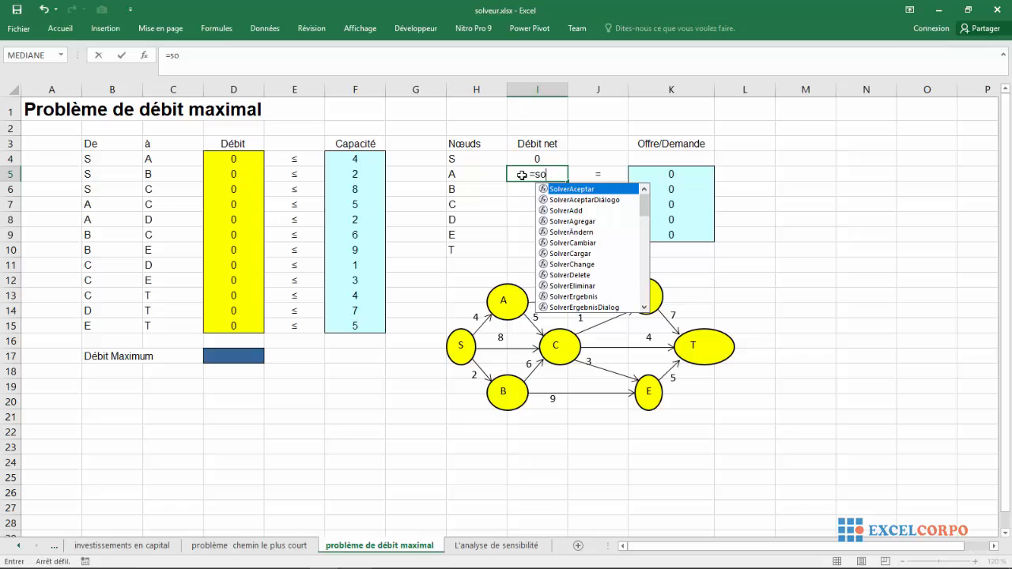
{"action": "type", "text": "mme"}
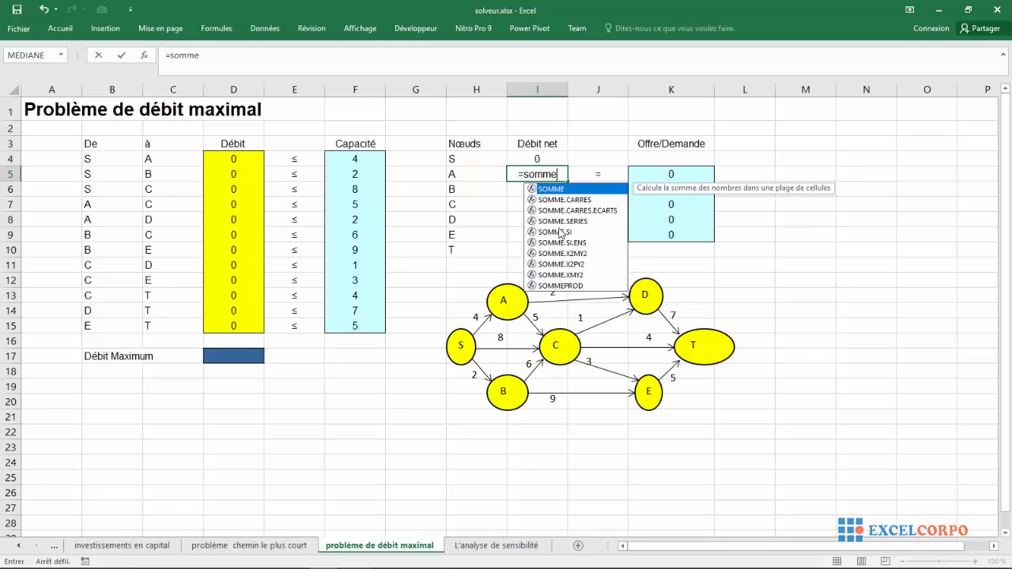
{"action": "double_click", "coordinate": [560, 231]}
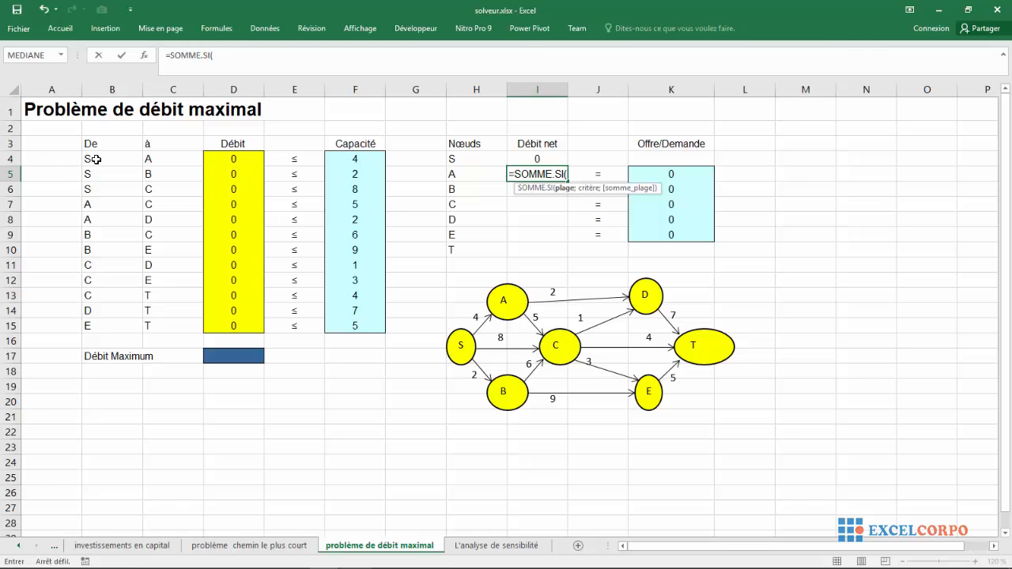
{"action": "type", "text": "dé"}
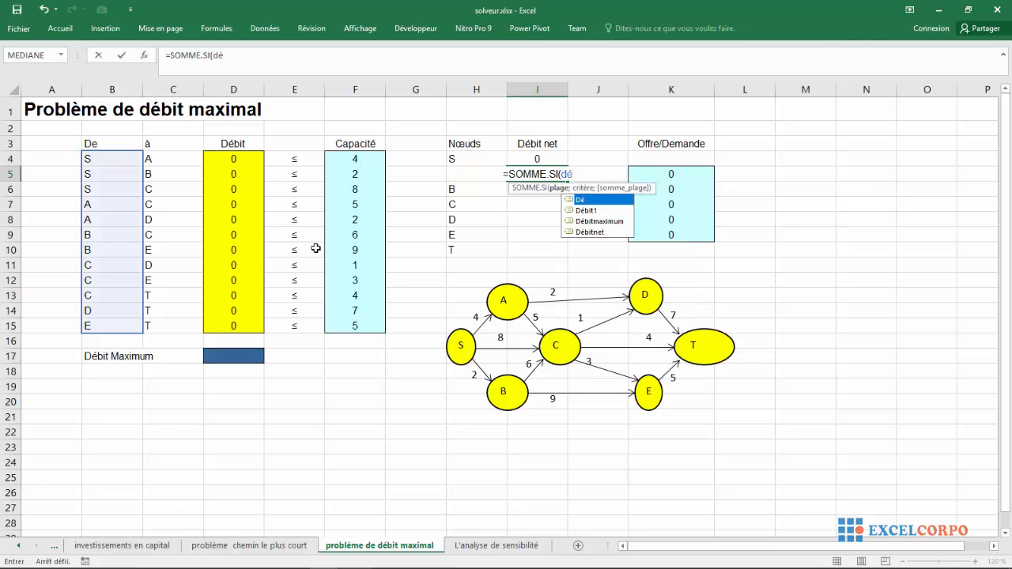
{"action": "double_click", "coordinate": [614, 200]}
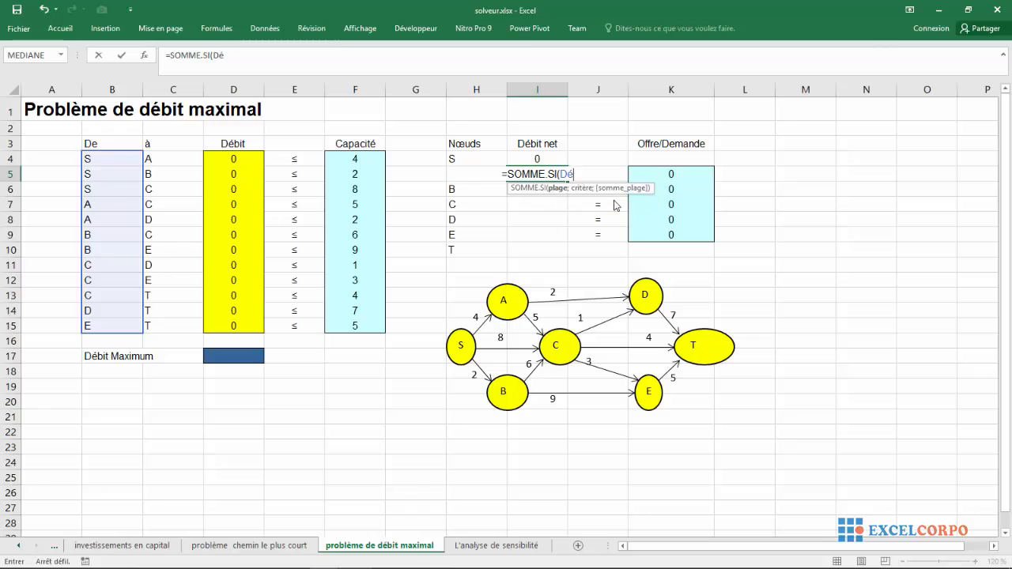
{"action": "type", "text": ";"}
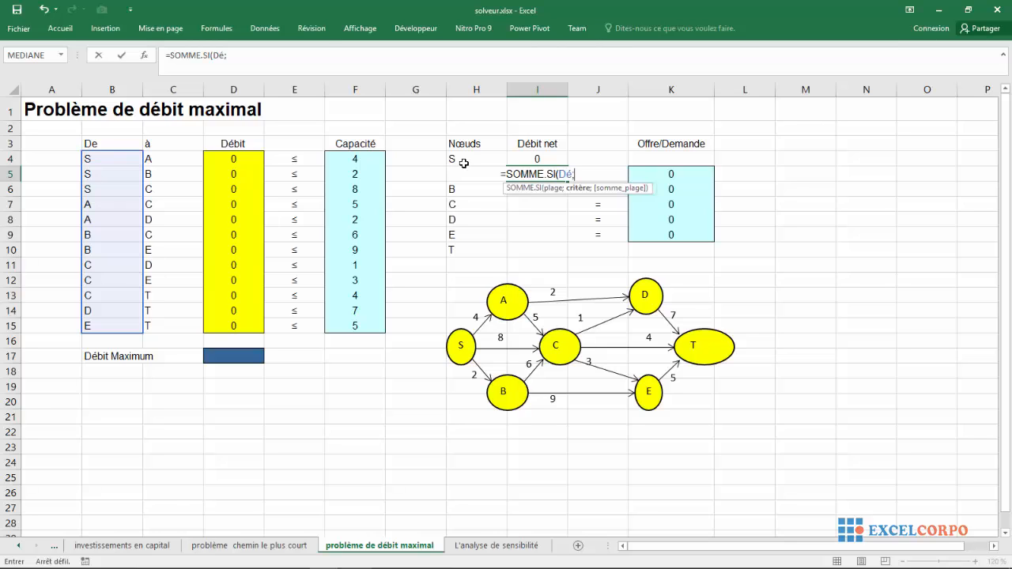
{"action": "type", "text": "H"}
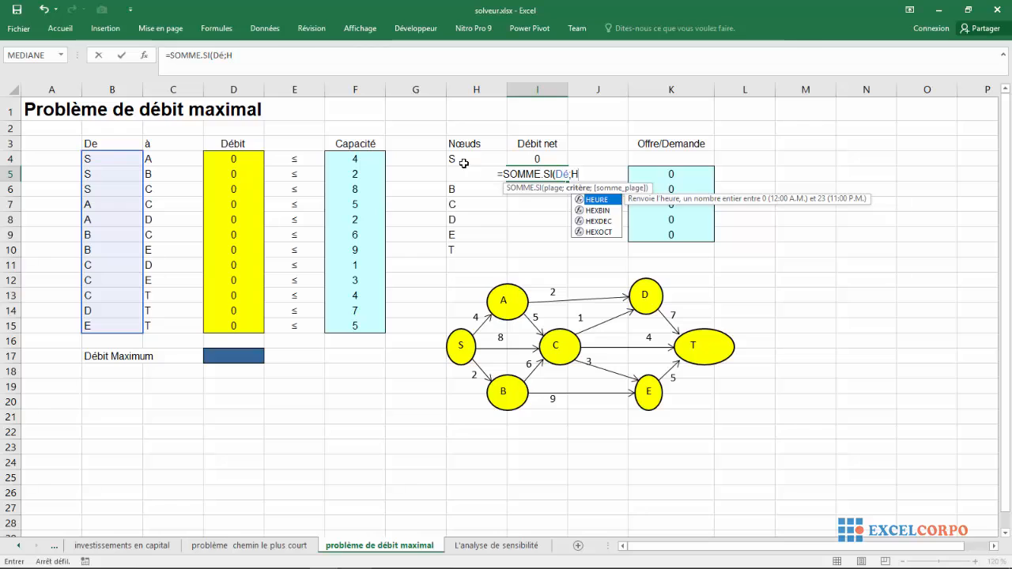
{"action": "type", "text": "5"}
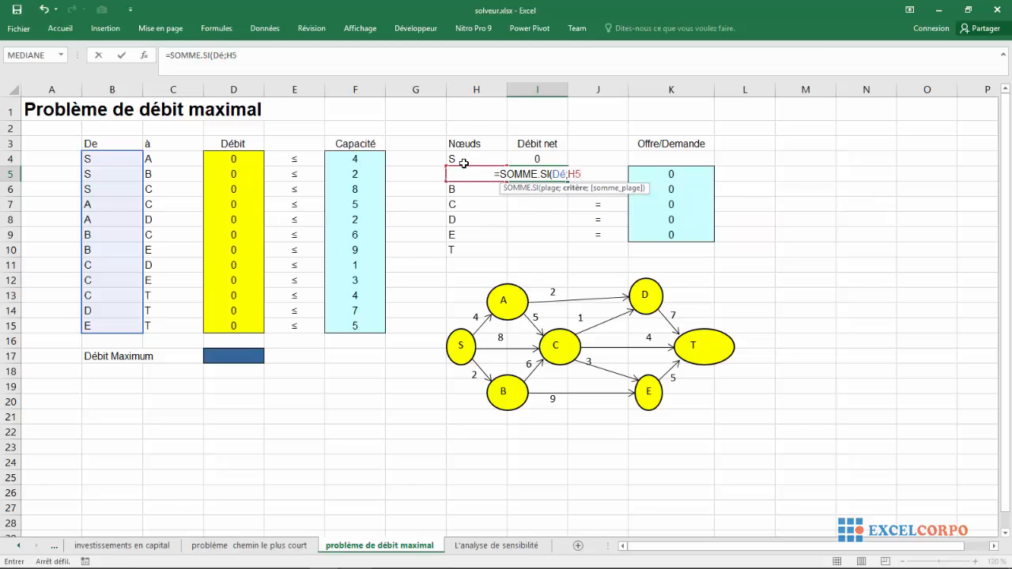
{"action": "type", "text": ";"}
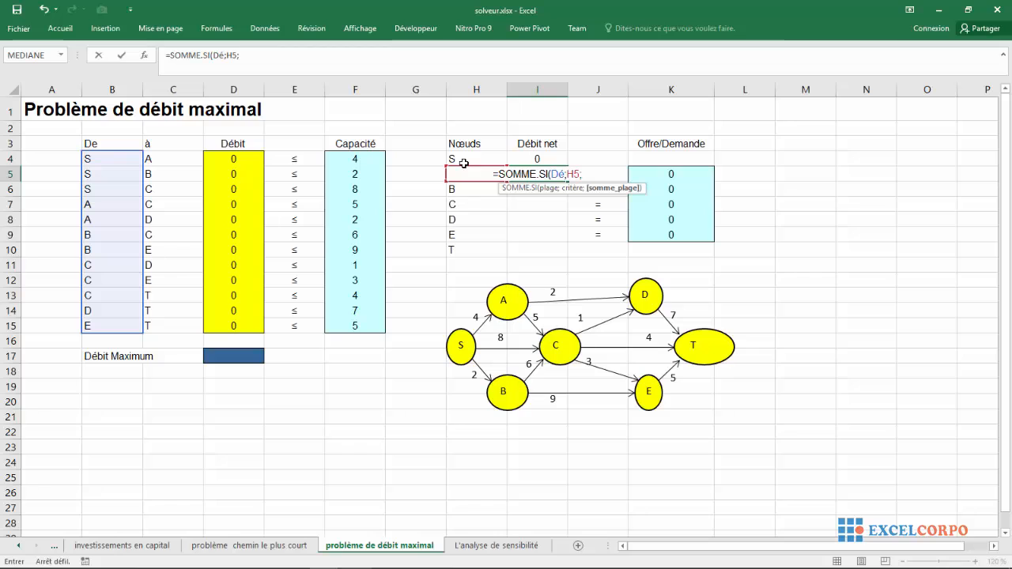
{"action": "type", "text": "D"}
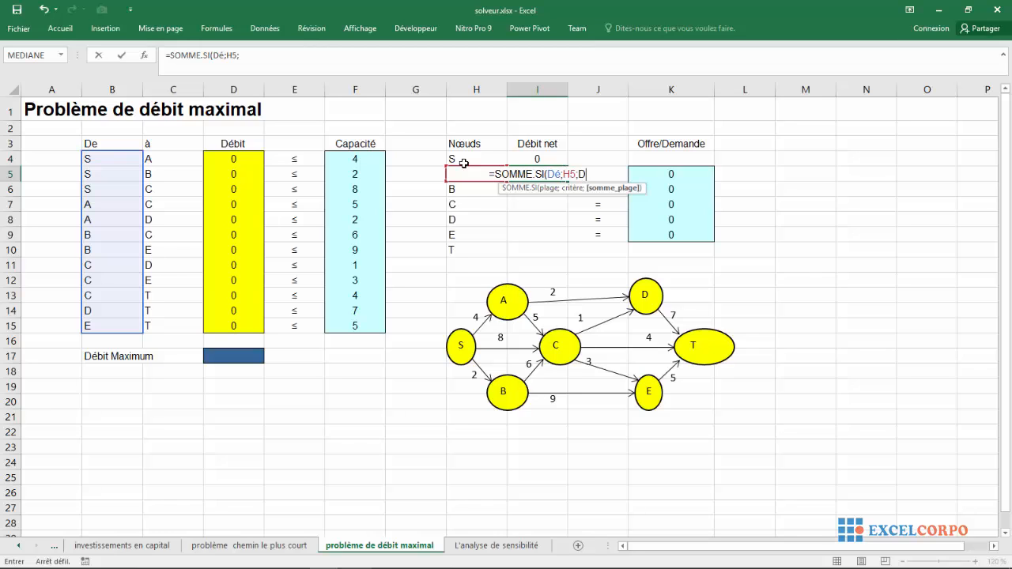
{"action": "type", "text": "é"}
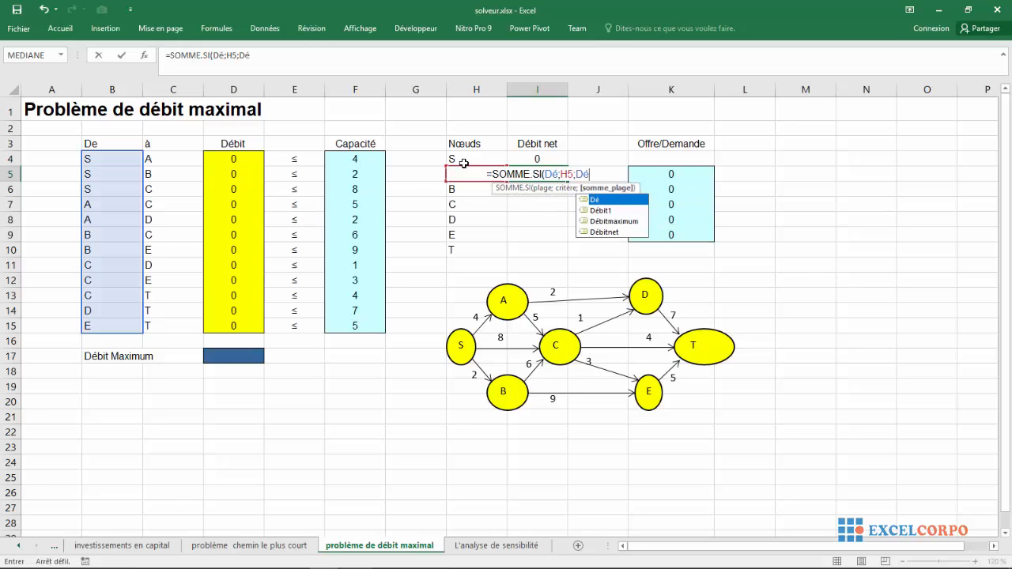
{"action": "double_click", "coordinate": [619, 211]}
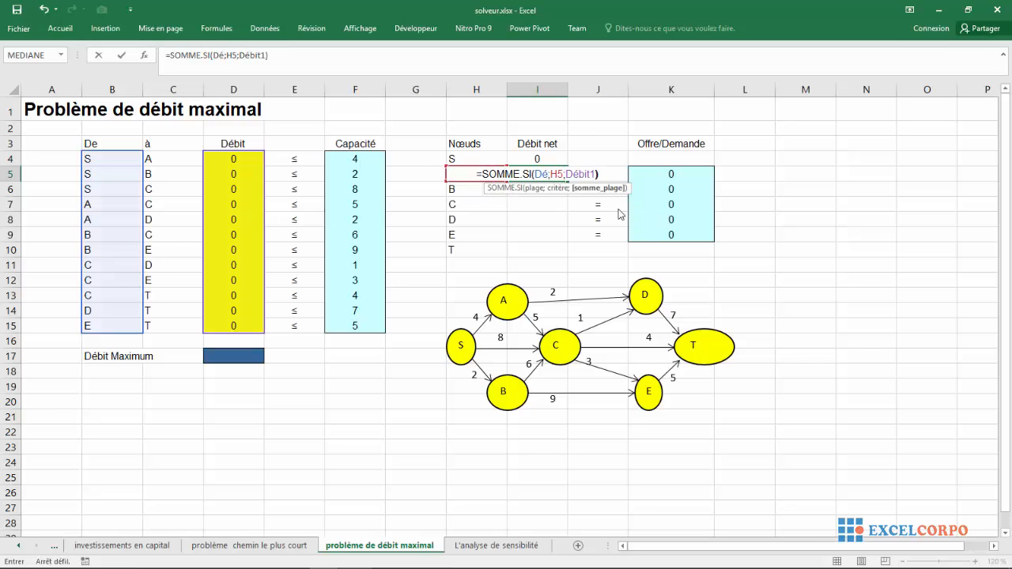
Step: Extend the I5 formula by subtracting a second SOMME.SI function that uses à1 as its criteria range
{"action": "type", "text": ")-"}
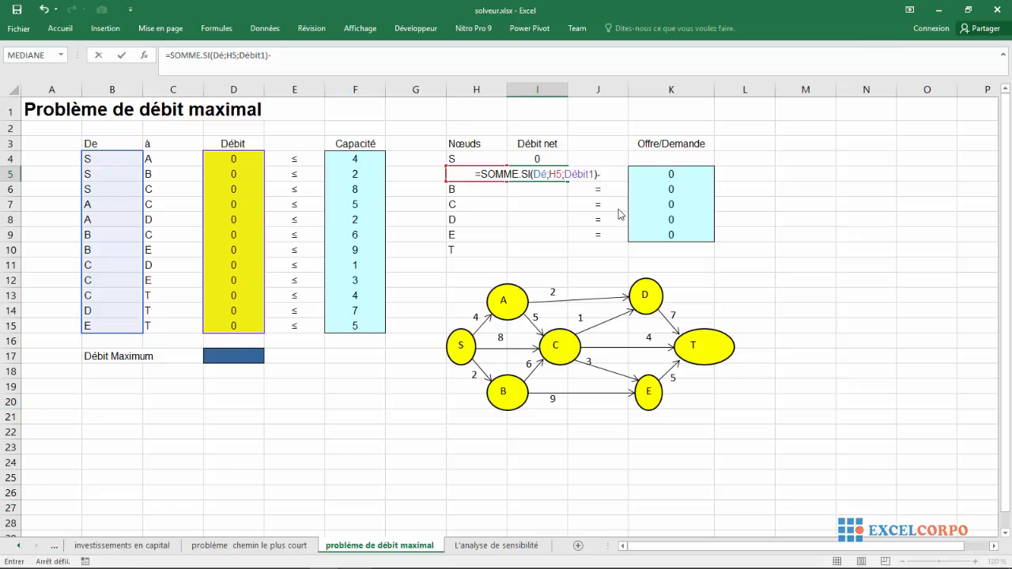
{"action": "type", "text": "so"}
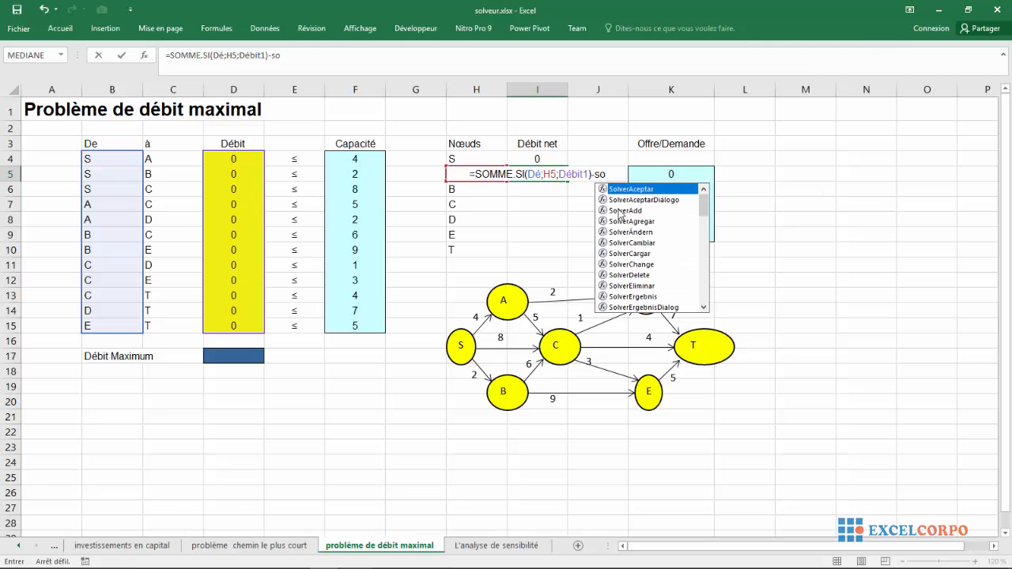
{"action": "type", "text": "mme"}
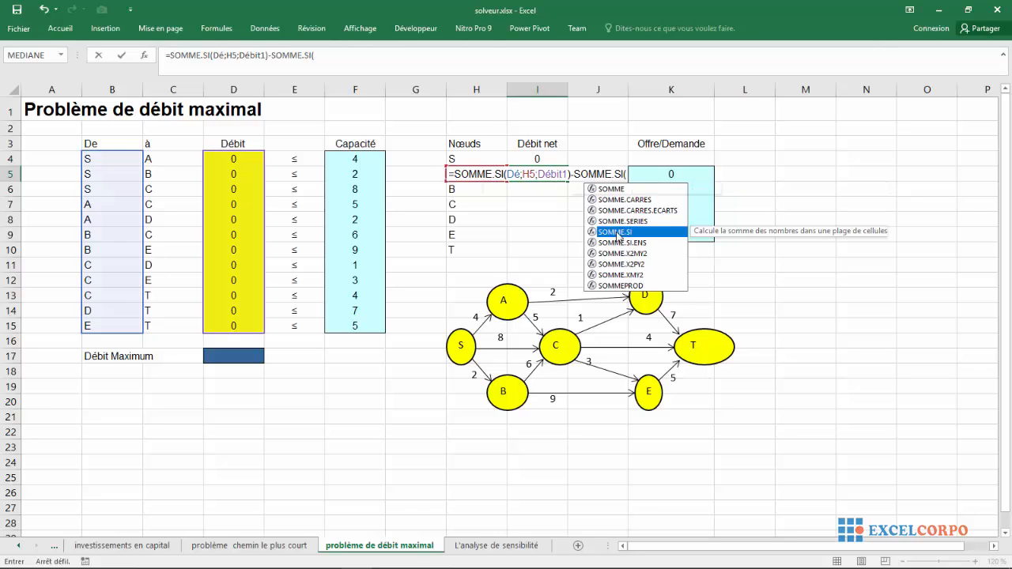
{"action": "double_click", "coordinate": [615, 233]}
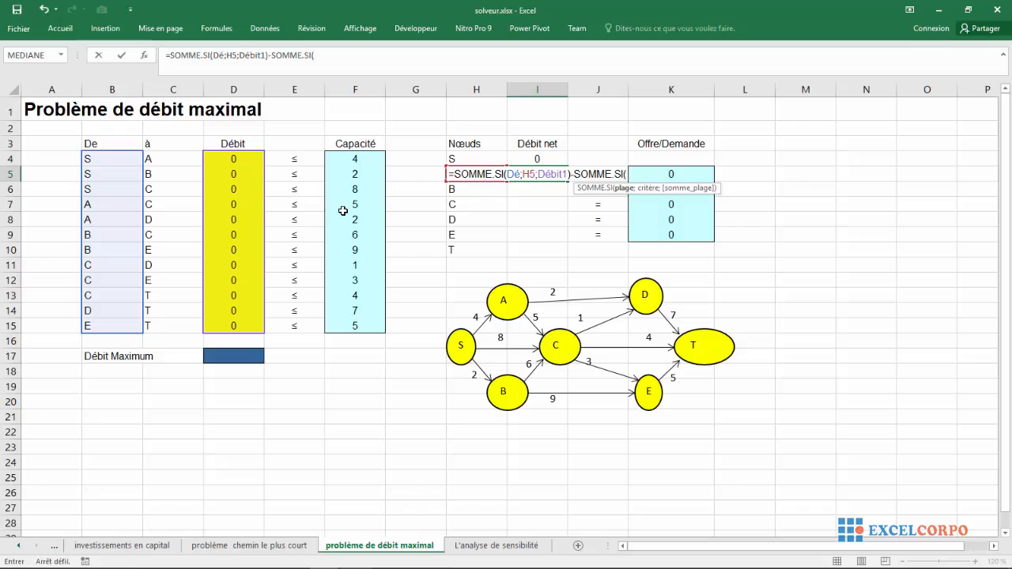
{"action": "type", "text": "à"}
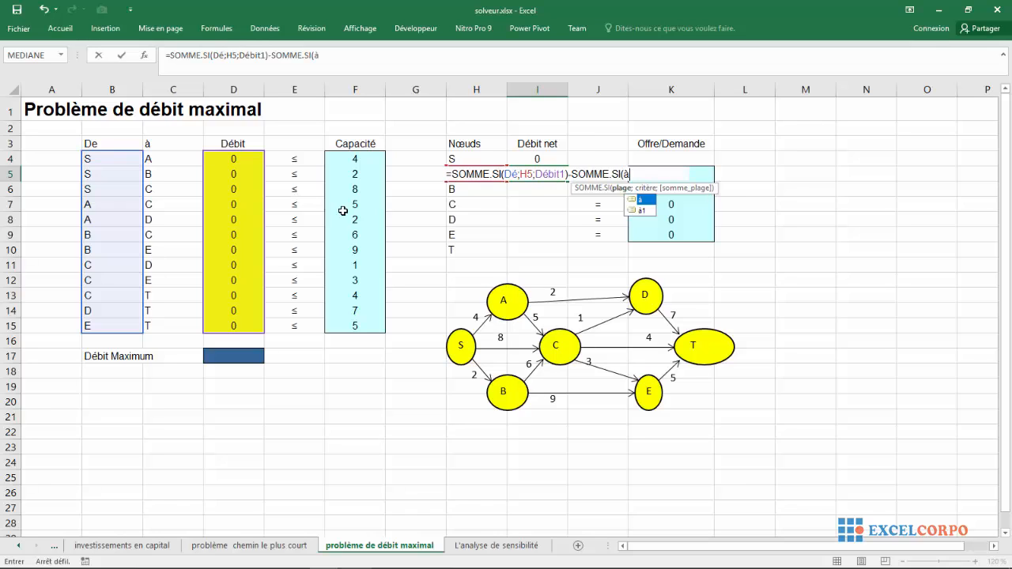
{"action": "double_click", "coordinate": [641, 210]}
{"action": "type", "text": ";"}
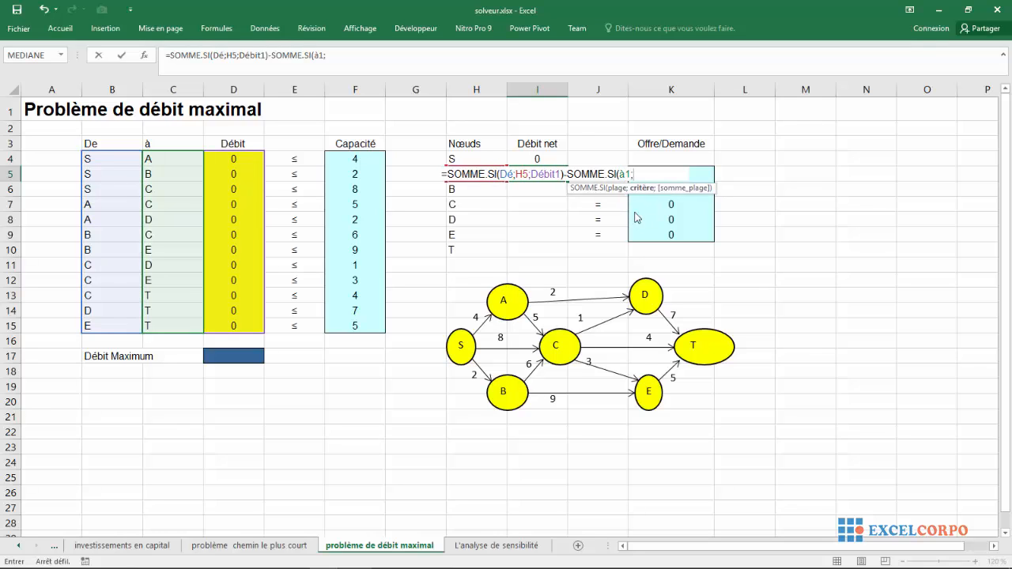
Step: Complete the second SOMME.SI in I5 with criterion H5 and sum range Débit1, and commit the formula
{"action": "type", "text": "H"}
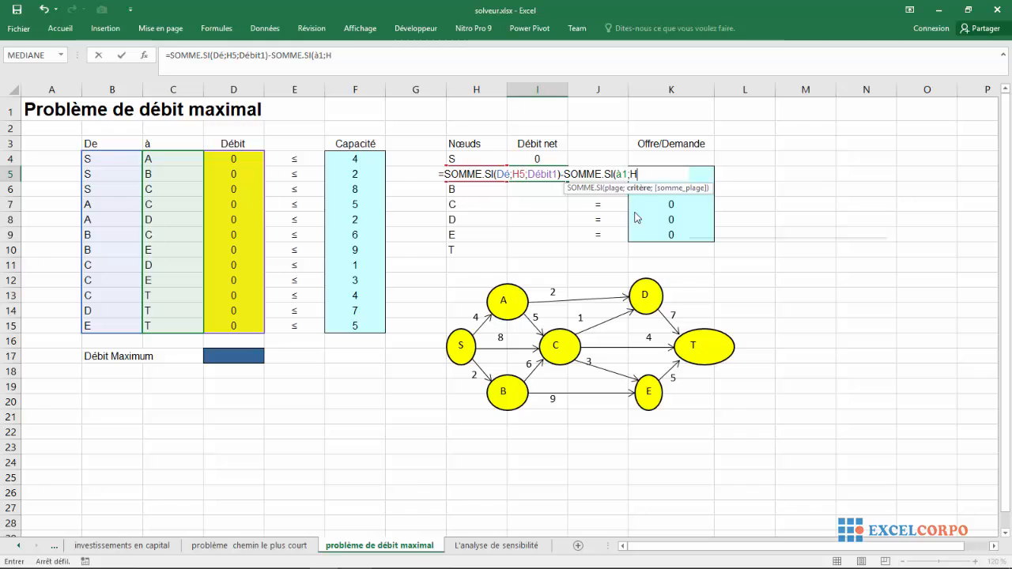
{"action": "type", "text": "5;"}
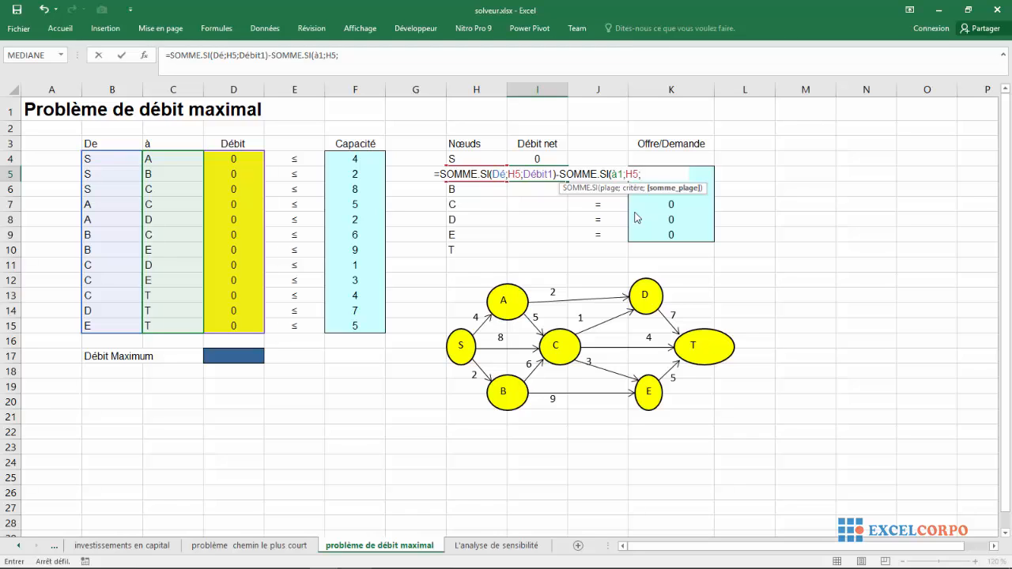
{"action": "type", "text": "D"}
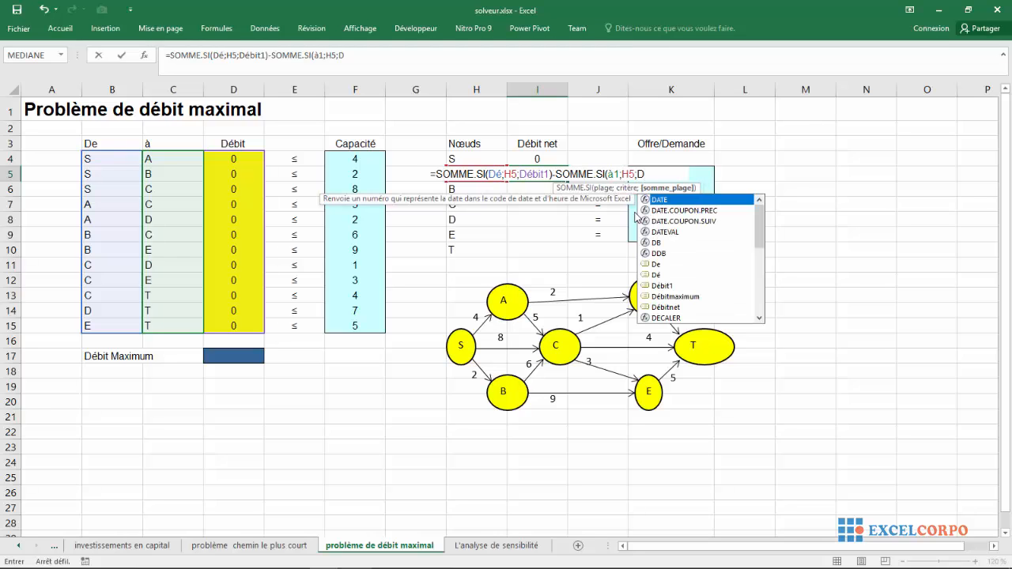
{"action": "type", "text": "é"}
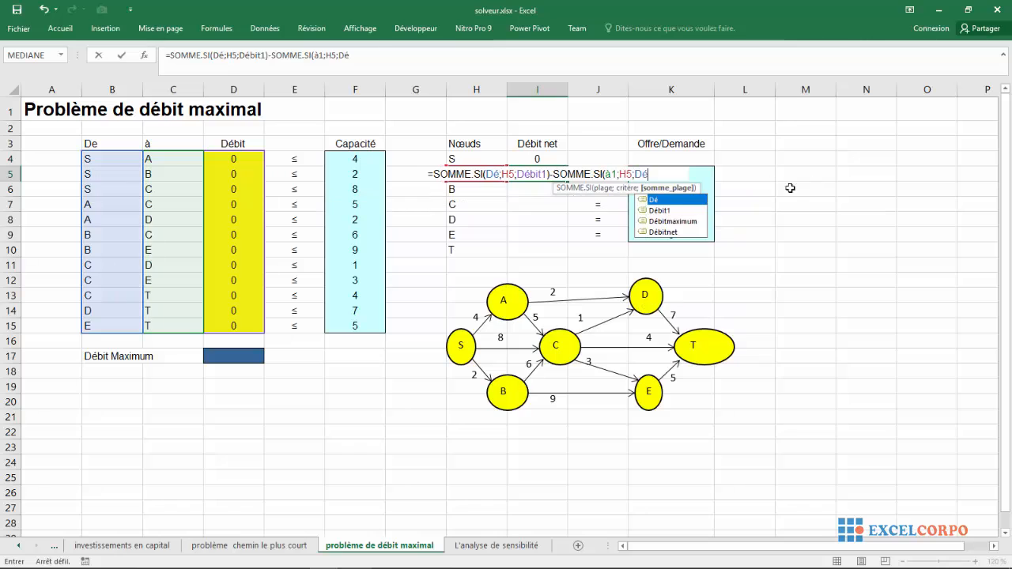
{"action": "left_click", "coordinate": [667, 212]}
{"action": "double_click", "coordinate": [666, 211]}
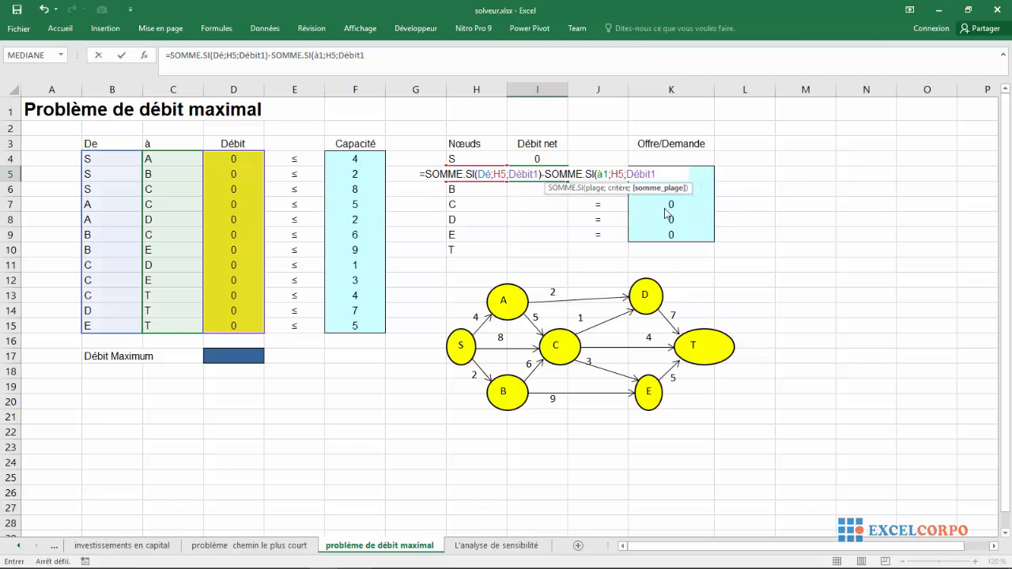
{"action": "type", "text": ")"}
{"action": "key", "text": "Return"}
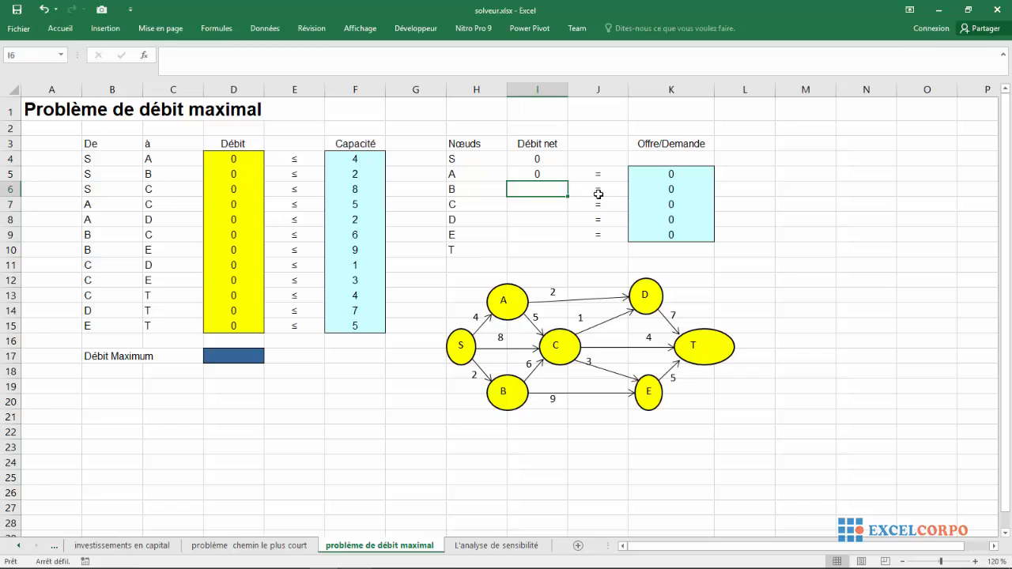
Step: Copy the text of node A's net flow formula from I5 into I6 for node B
{"action": "left_click", "coordinate": [544, 174]}
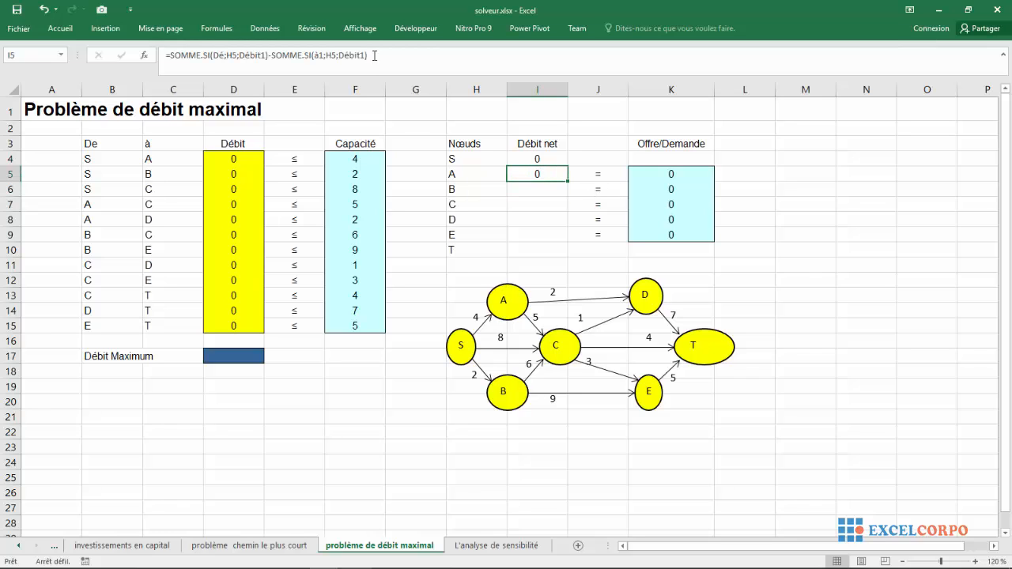
{"action": "left_click_drag", "start_coordinate": [374, 55], "coordinate": [170, 54]}
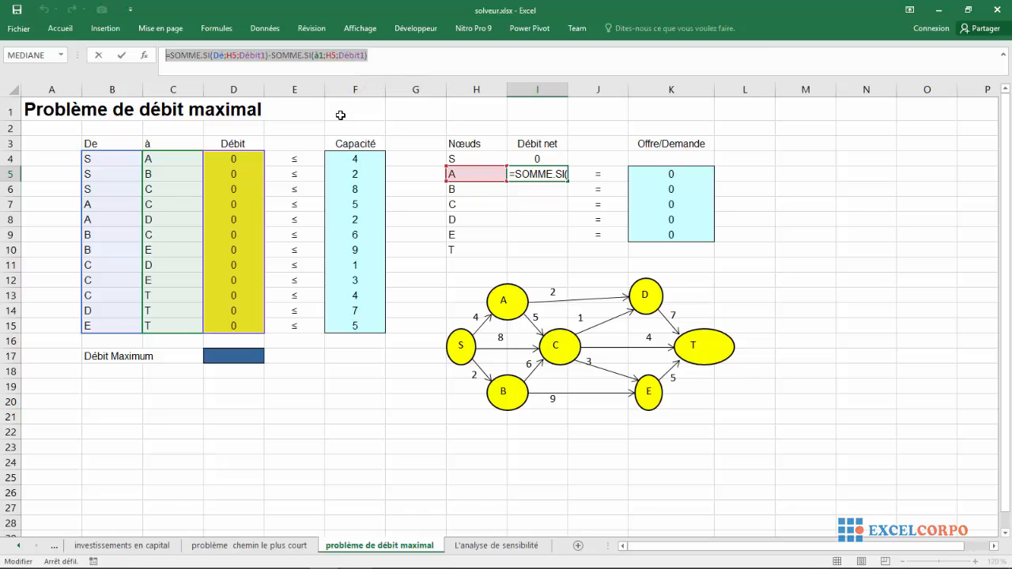
{"action": "key", "text": "ctrl+a"}
{"action": "key", "text": "Return"}
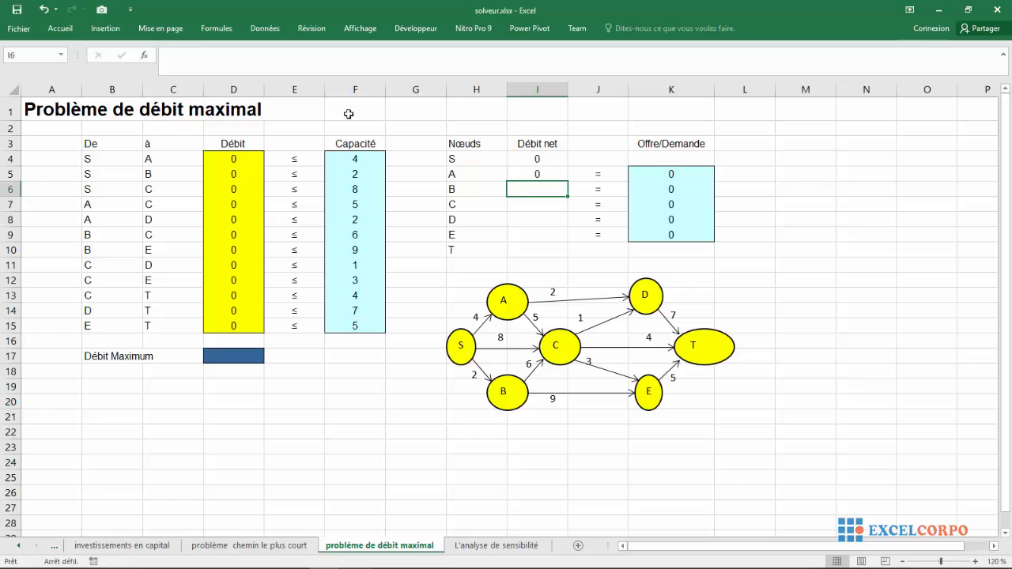
{"action": "type", "text": "=SOMME.SI(De1;H5;Débit1)-SOMME.SI(à1;H5;Débit1)"}
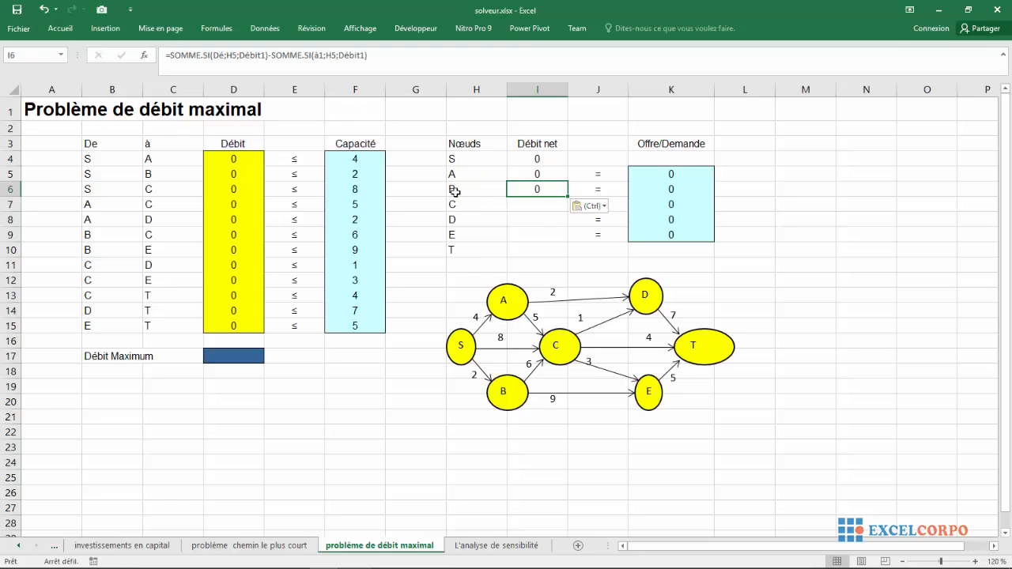
Step: Change the criterion in both SOMME.SI terms of the I6 formula to H6
{"action": "left_click", "coordinate": [237, 52]}
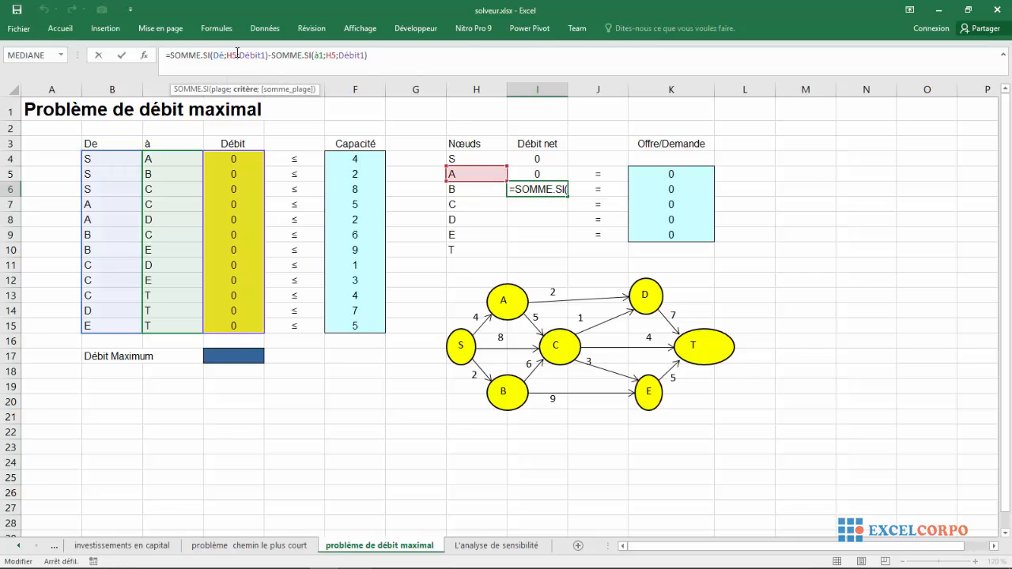
{"action": "key", "text": "BackSpace"}
{"action": "key", "text": "BackSpace"}
{"action": "type", "text": "H6"}
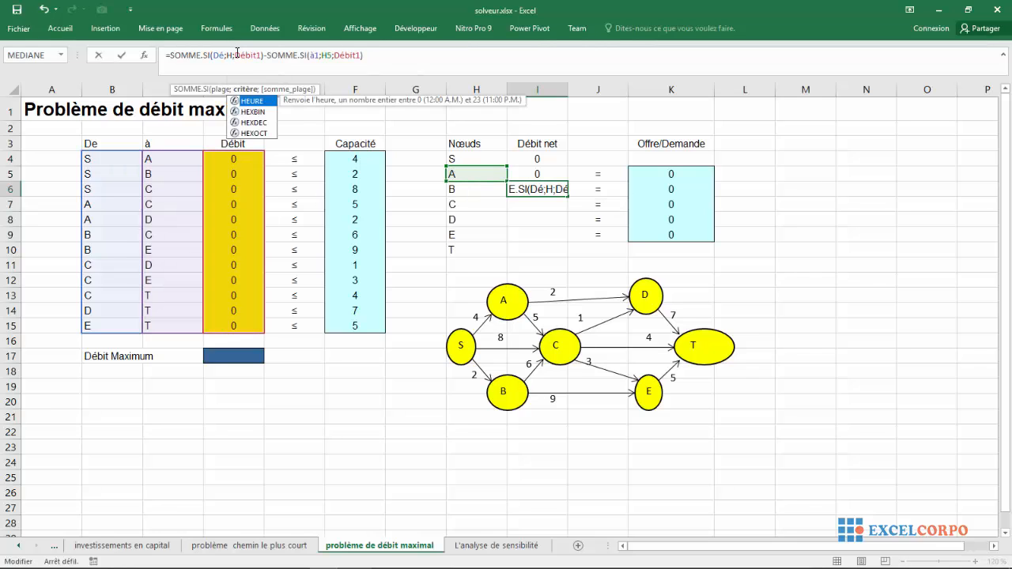
{"action": "left_click", "coordinate": [337, 55]}
{"action": "key", "text": "BackSpace"}
{"action": "key", "text": "BackSpace"}
{"action": "type", "text": "H6"}
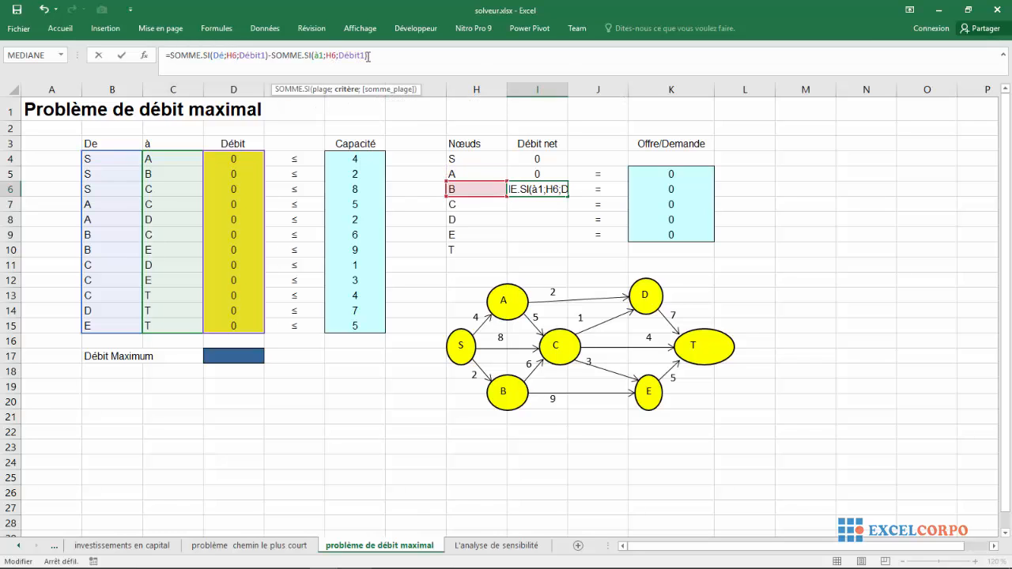
{"action": "key", "text": "Return"}
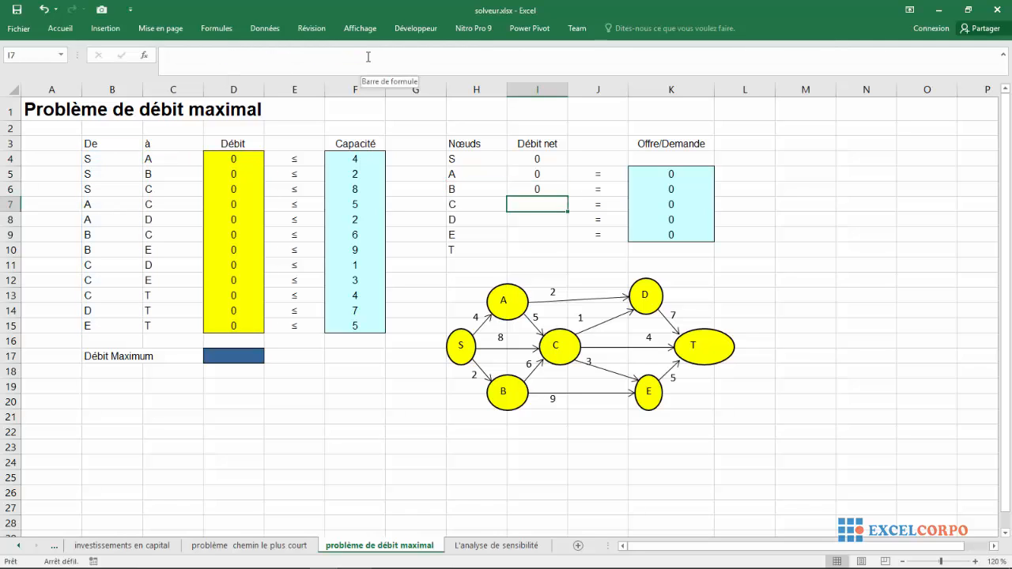
Step: Paste the copied net flow formula into I7 for node C and change both criteria to H7
{"action": "key", "text": "ctrl+v"}
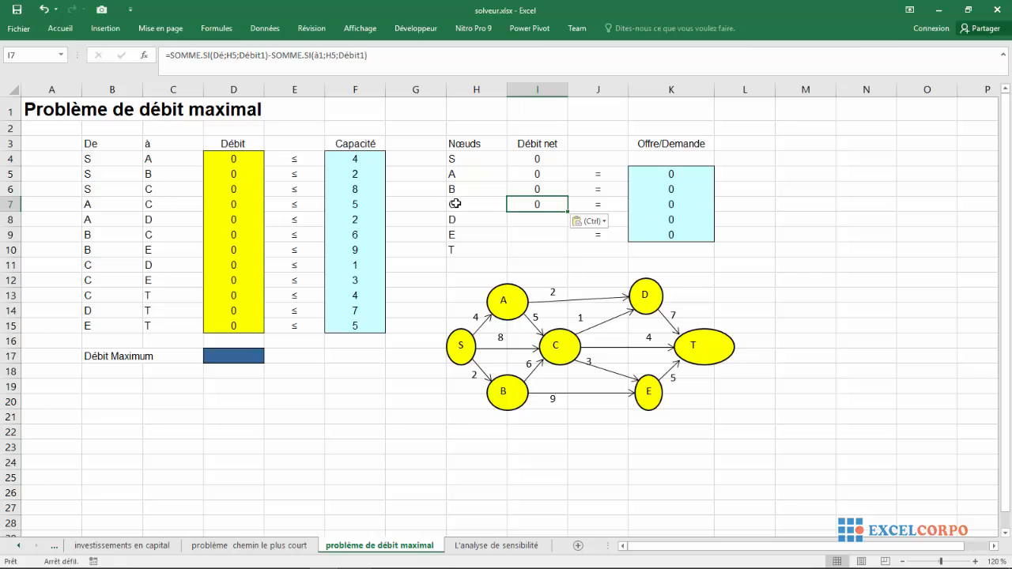
{"action": "left_click", "coordinate": [235, 56]}
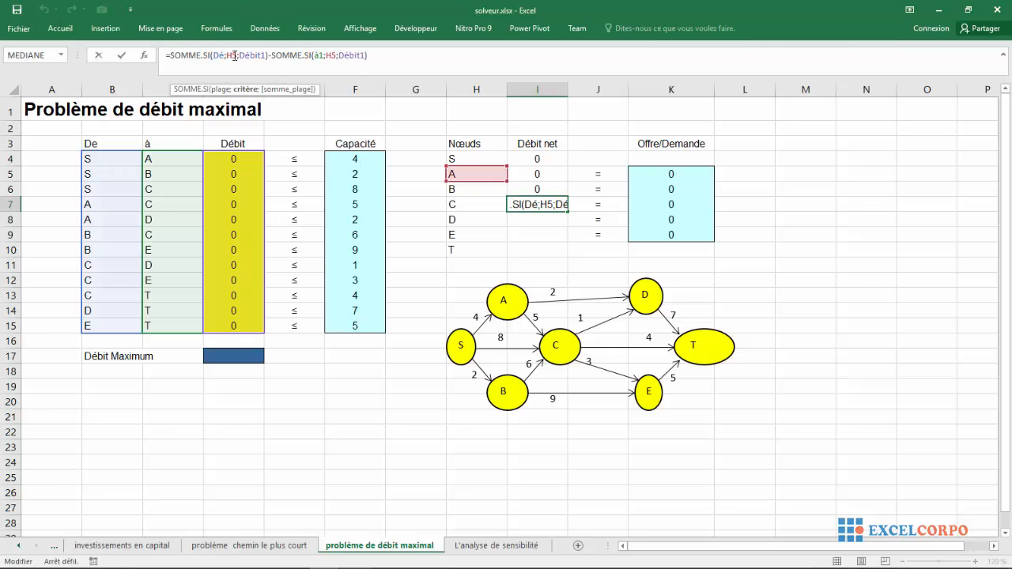
{"action": "double_click", "coordinate": [235, 55]}
{"action": "type", "text": "H7"}
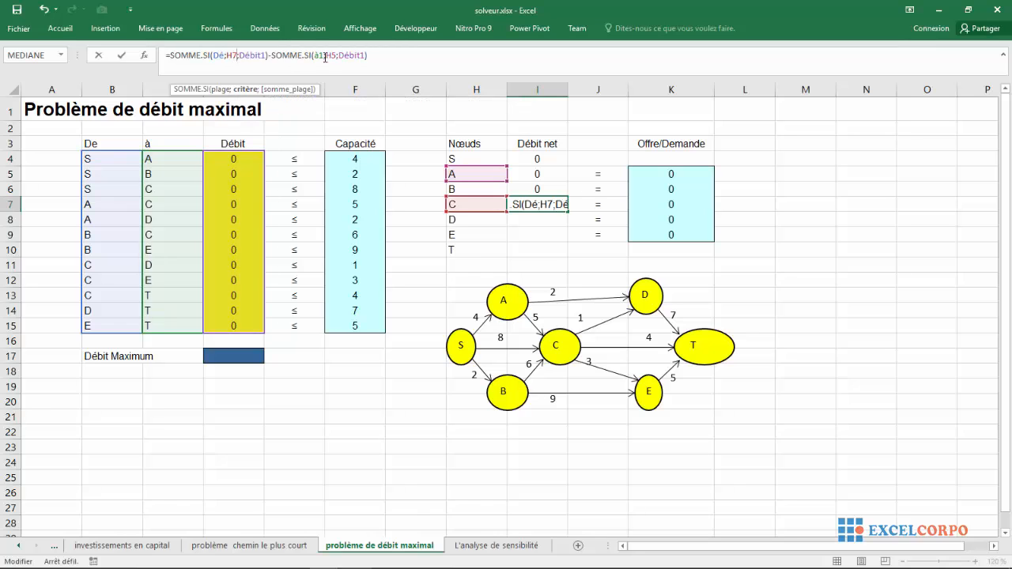
{"action": "double_click", "coordinate": [336, 56]}
{"action": "type", "text": "H7"}
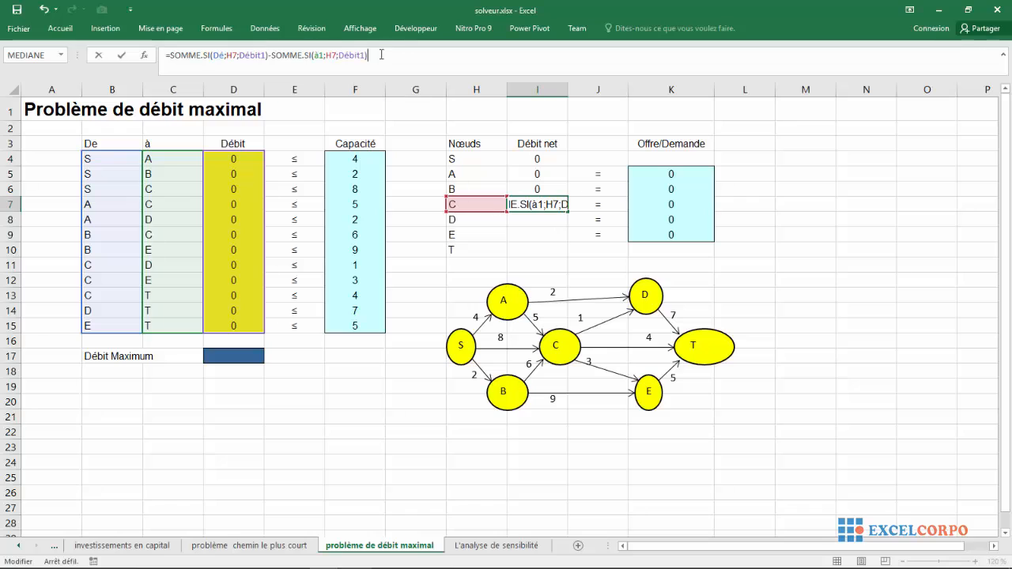
{"action": "key", "text": "Return"}
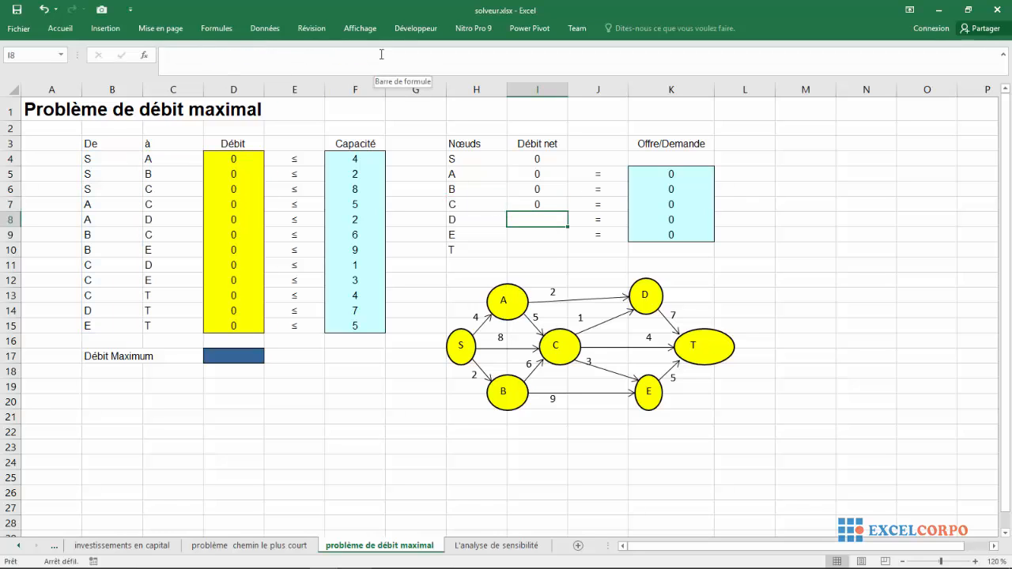
Step: Paste the copied net flow formula into I8 for node D and change both criteria to H8
{"action": "type", "text": "=SOMME.SI(Dé;H5;Débit1)-SOMME.SI(à1;H5;Débit1)"}
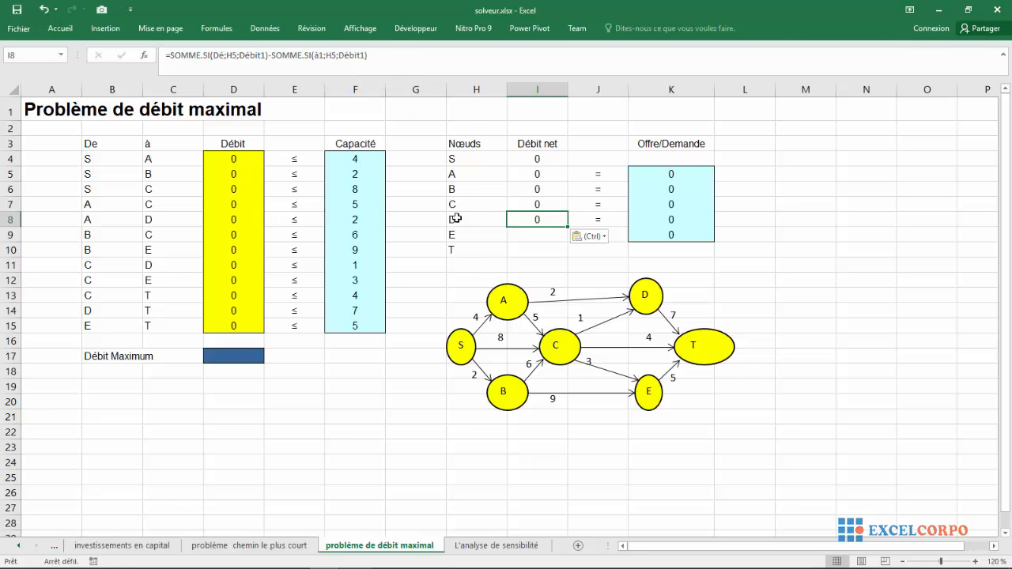
{"action": "left_click", "coordinate": [239, 56]}
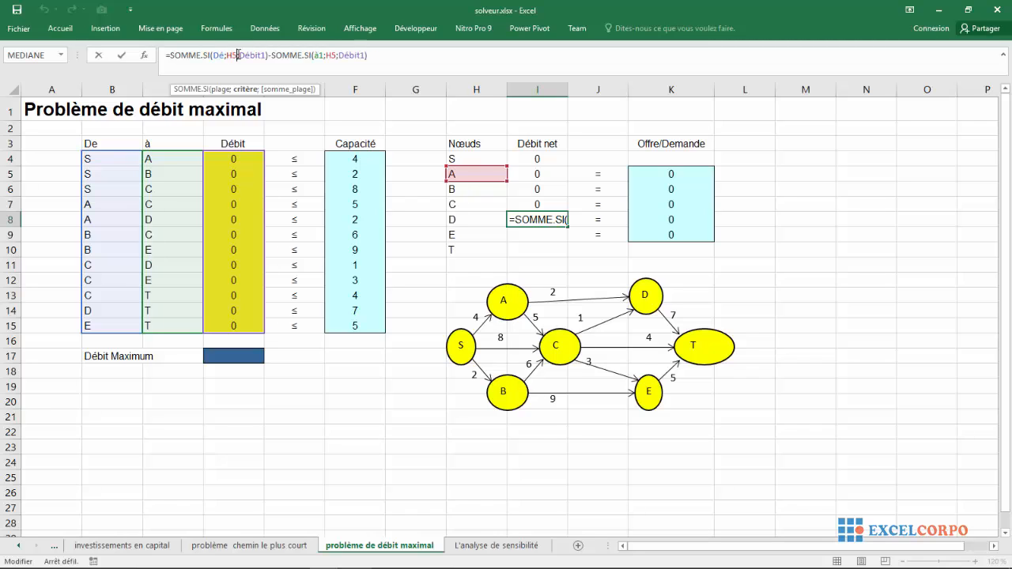
{"action": "key", "text": "BackSpace"}
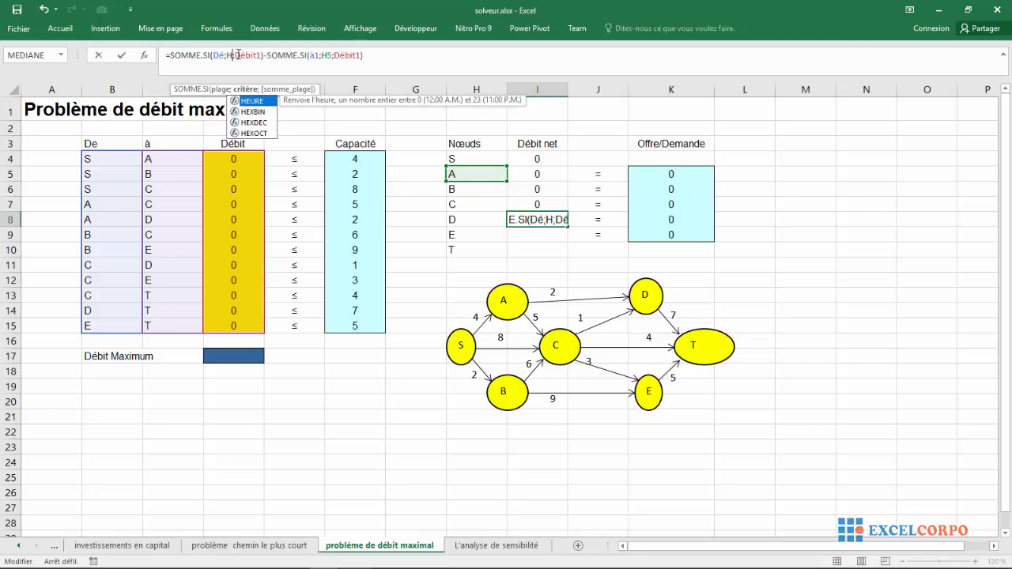
{"action": "type", "text": "8"}
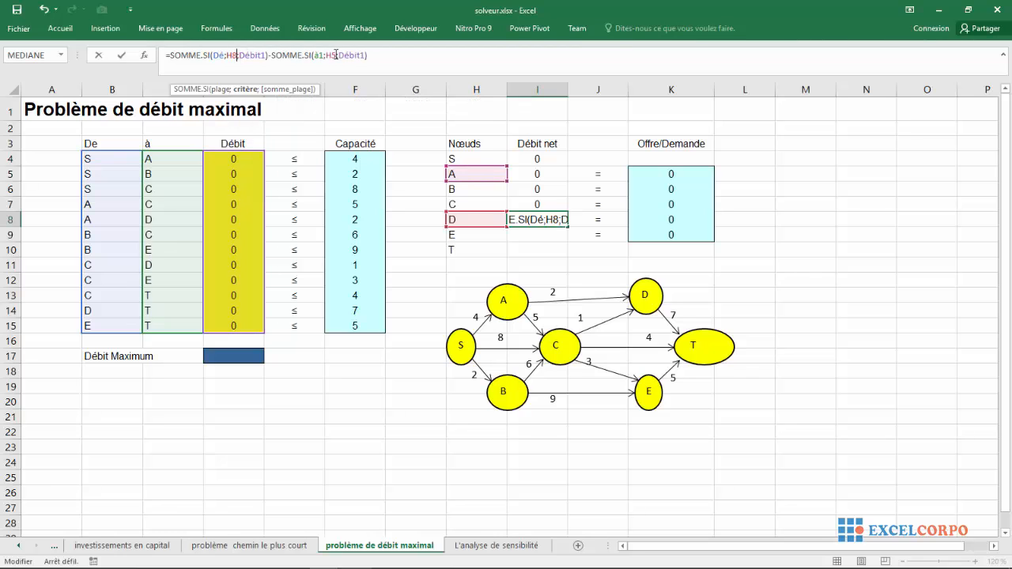
{"action": "left_click", "coordinate": [336, 55]}
{"action": "key", "text": "BackSpace"}
{"action": "type", "text": "8"}
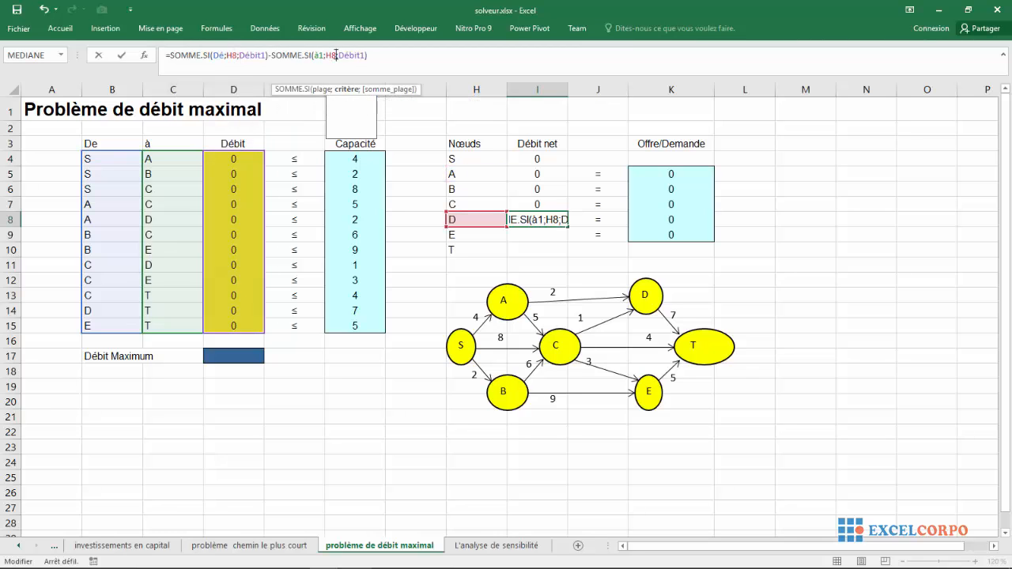
{"action": "key", "text": "Return"}
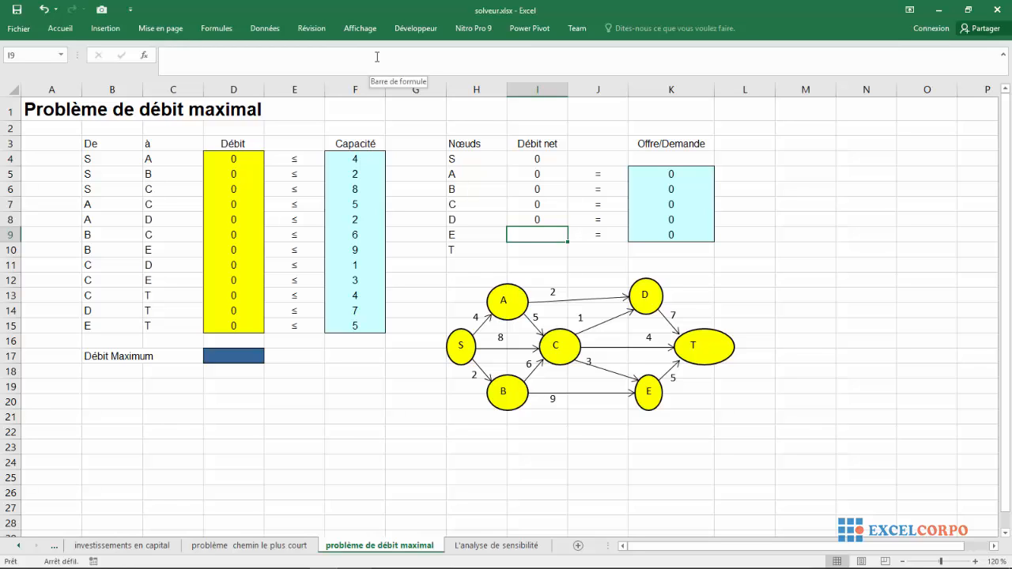
Step: Paste the copied net flow formula into I9 for node E and change both SOMME.SI criteria to H9
{"action": "type", "text": "=SOMME.SI(De;H9;Débit1)-SOMME.SI(à1;H9;Débit1)"}
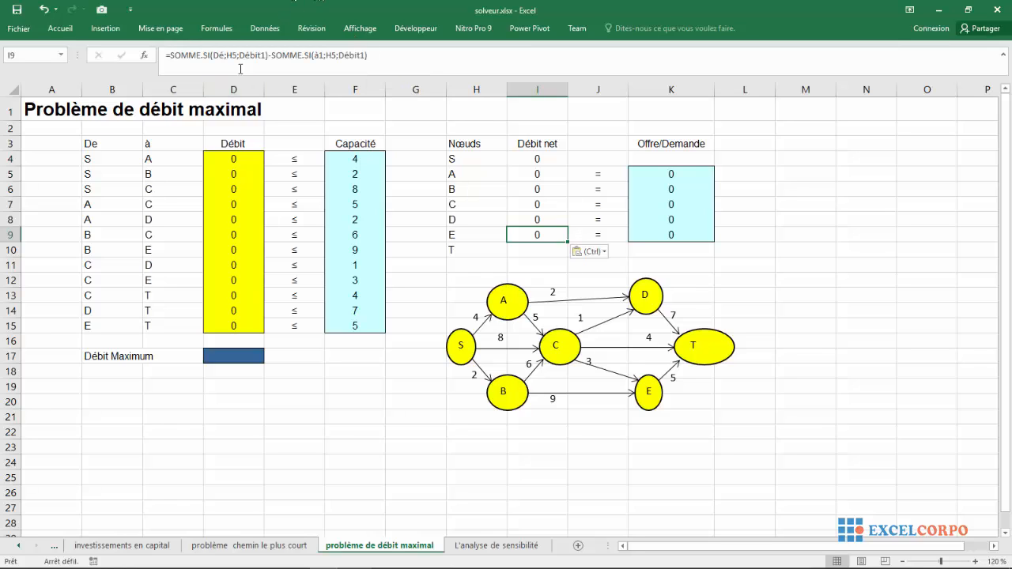
{"action": "left_click", "coordinate": [235, 58]}
{"action": "left_click", "coordinate": [235, 59]}
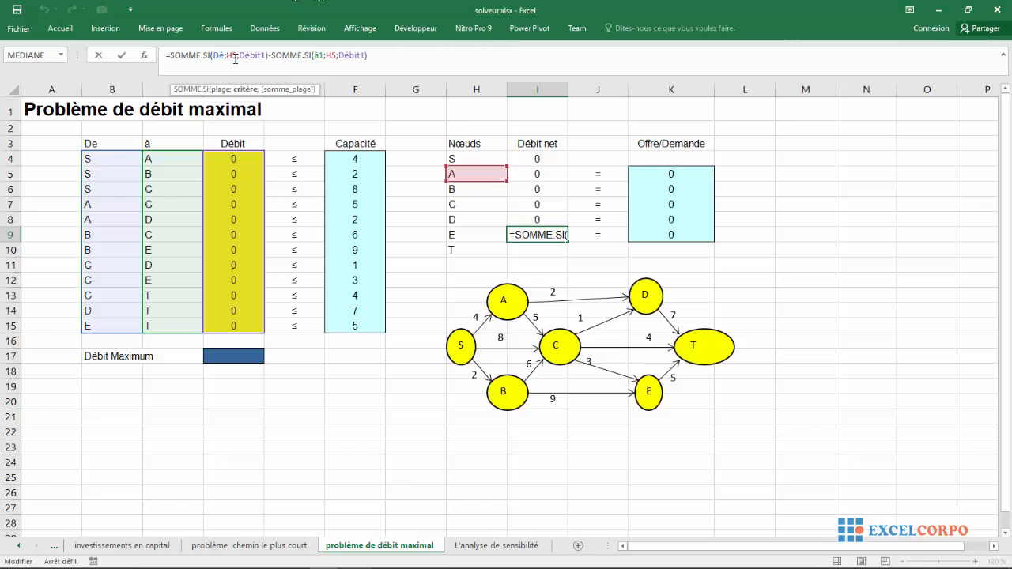
{"action": "key", "text": "BackSpace"}
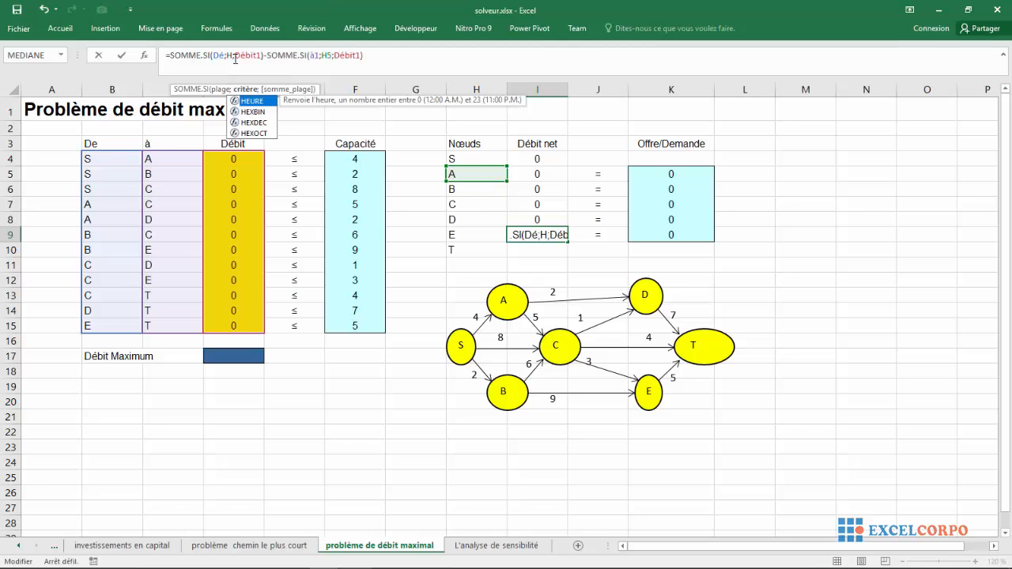
{"action": "type", "text": "9"}
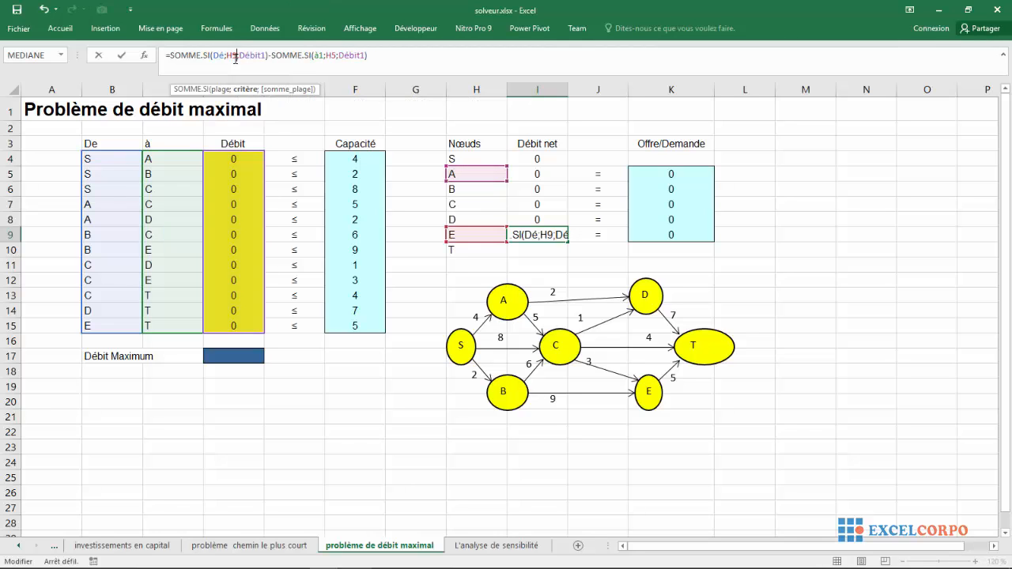
{"action": "left_click", "coordinate": [336, 57]}
{"action": "key", "text": "BackSpace"}
{"action": "type", "text": "9"}
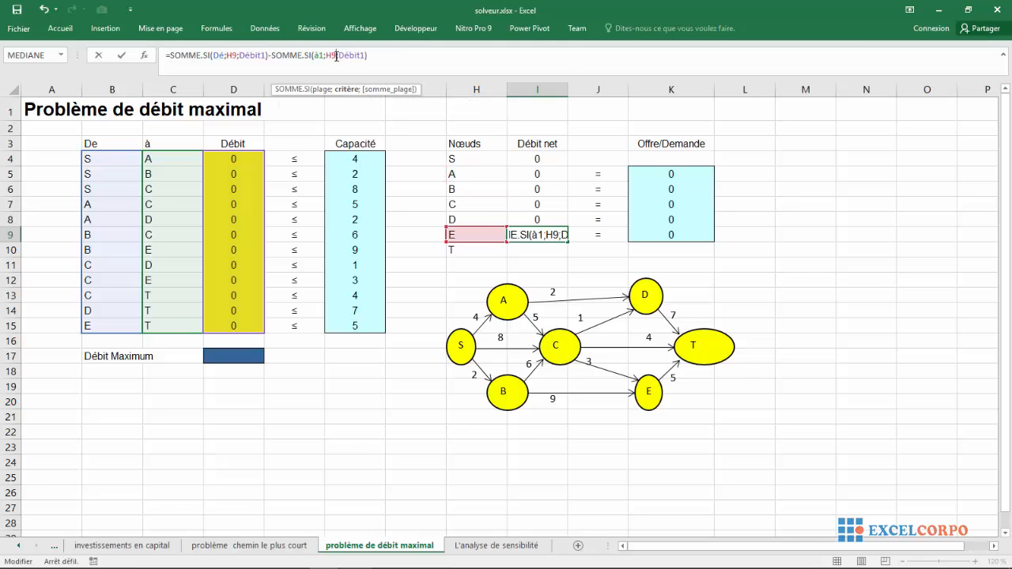
{"action": "key", "text": "Return"}
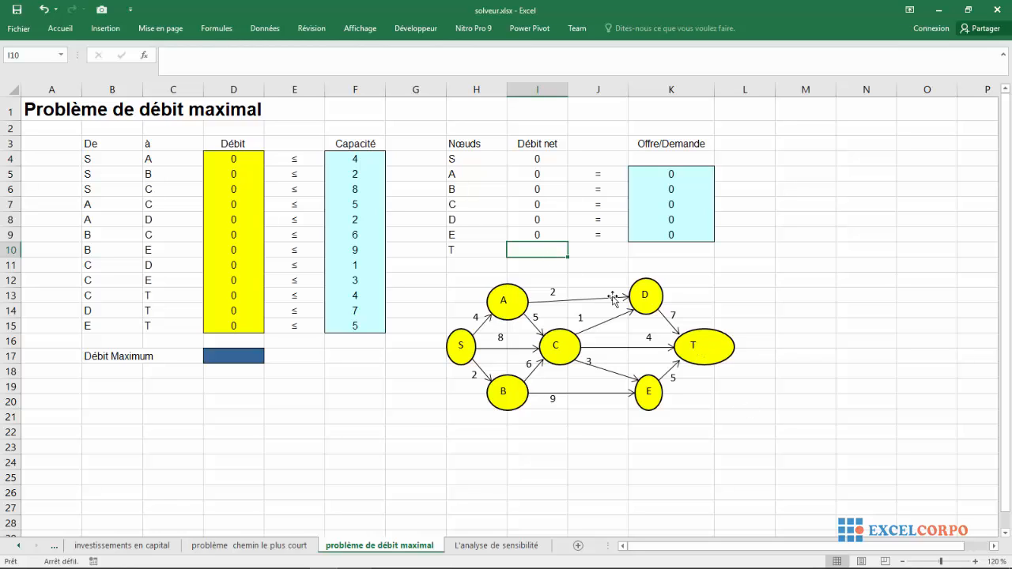
Step: Enter the net flow formula =-SOMME.SI(à1;H10;Débit1) in I10 for node T
{"action": "type", "text": "="}
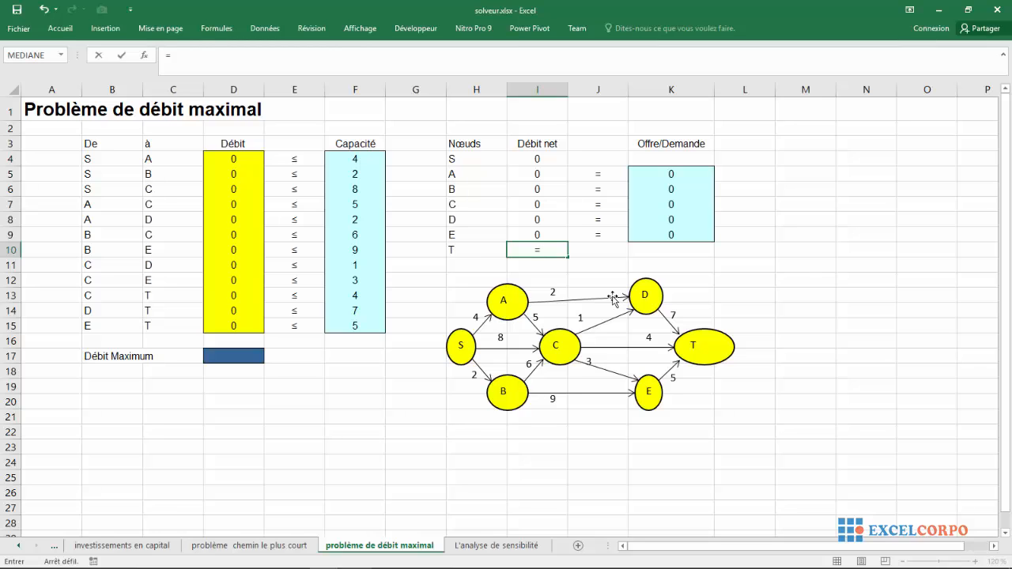
{"action": "type", "text": "-somm"}
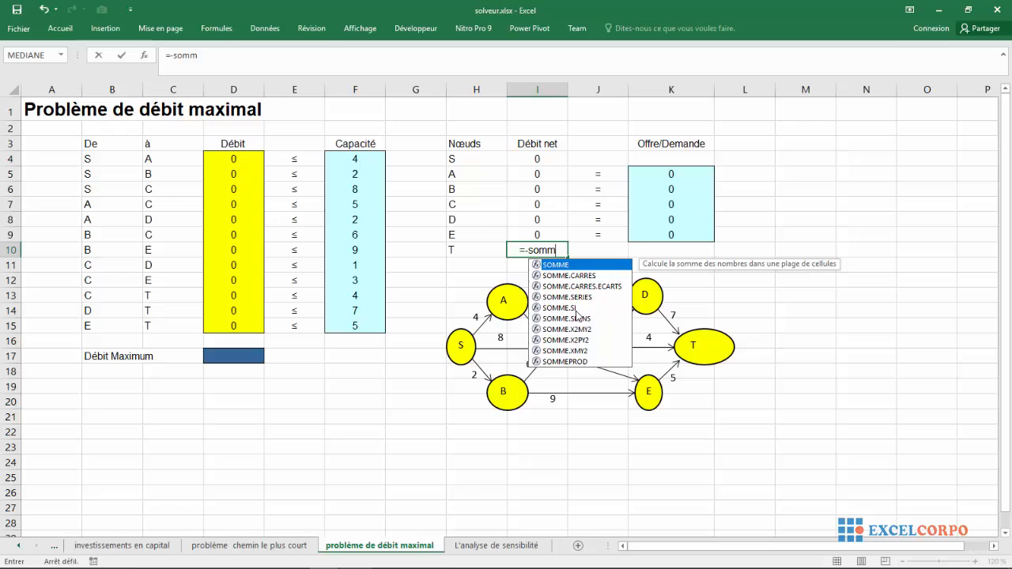
{"action": "double_click", "coordinate": [577, 310]}
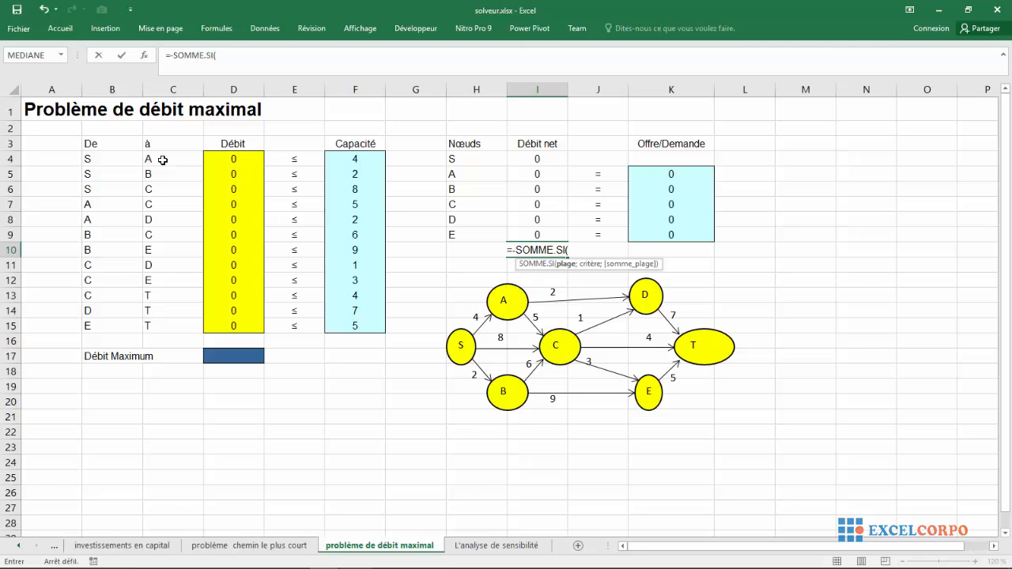
{"action": "type", "text": "à&"}
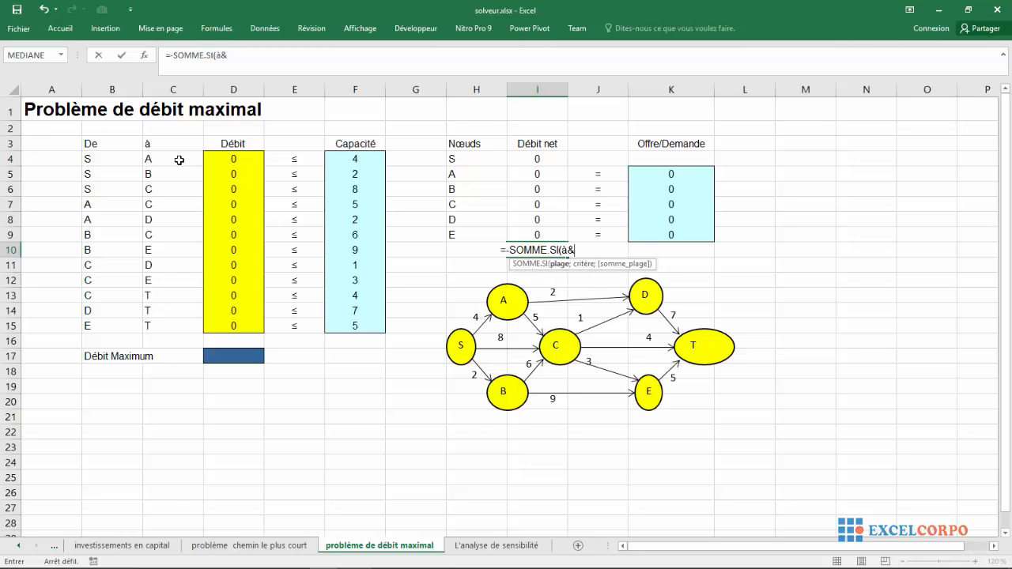
{"action": "key", "text": "BackSpace"}
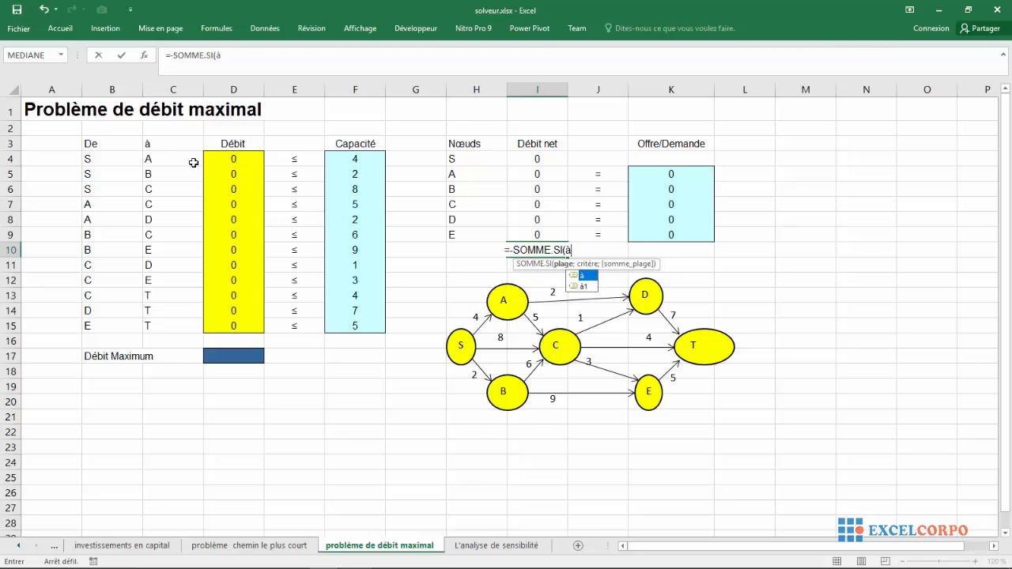
{"action": "double_click", "coordinate": [581, 286]}
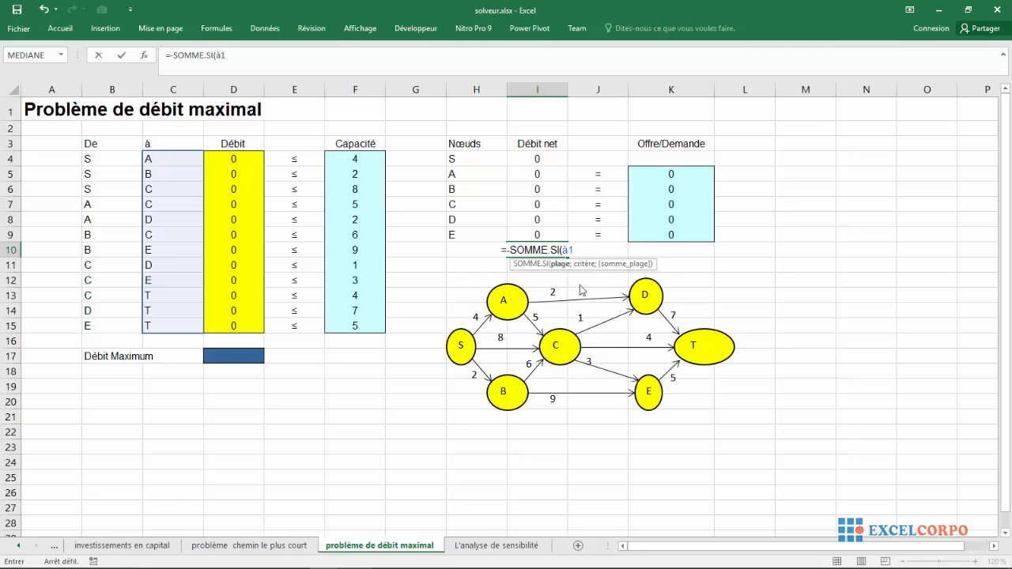
{"action": "type", "text": ";"}
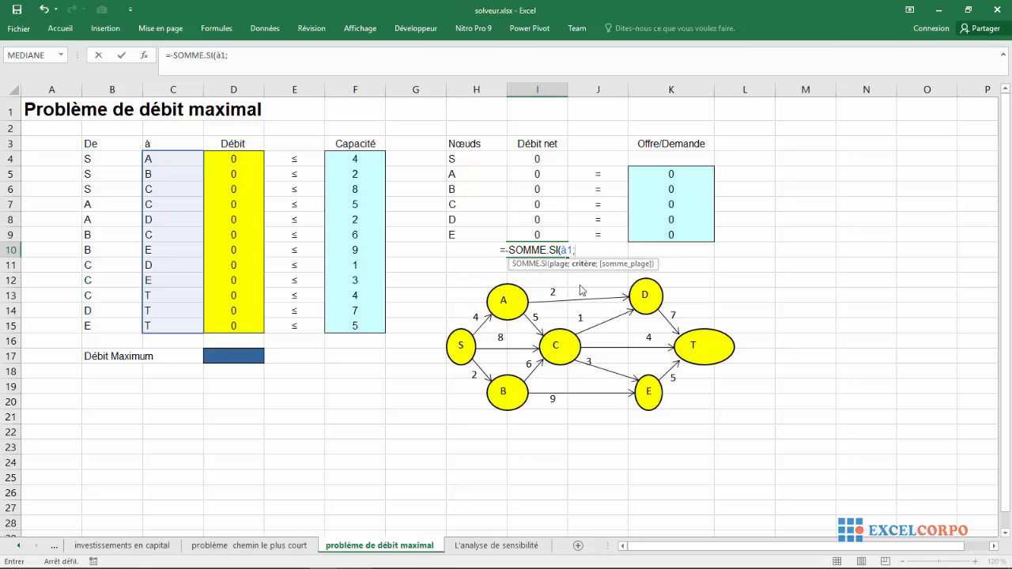
{"action": "type", "text": "H&"}
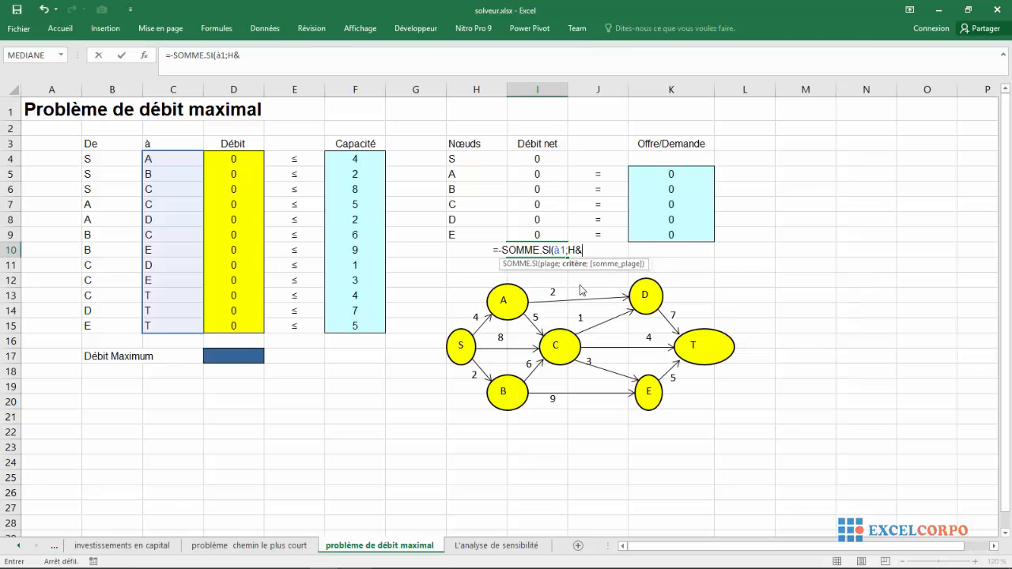
{"action": "key", "text": "BackSpace"}
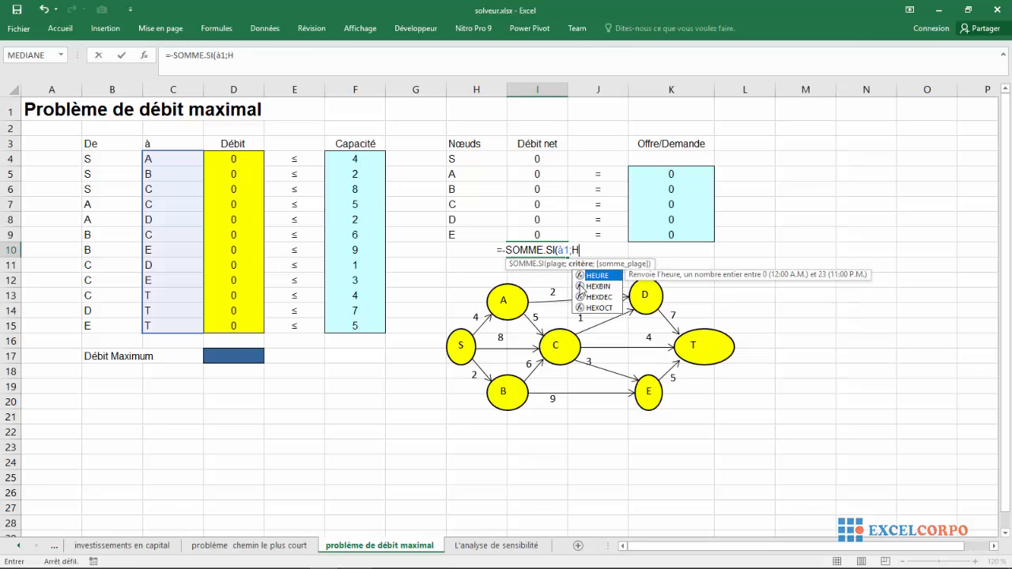
{"action": "type", "text": "10"}
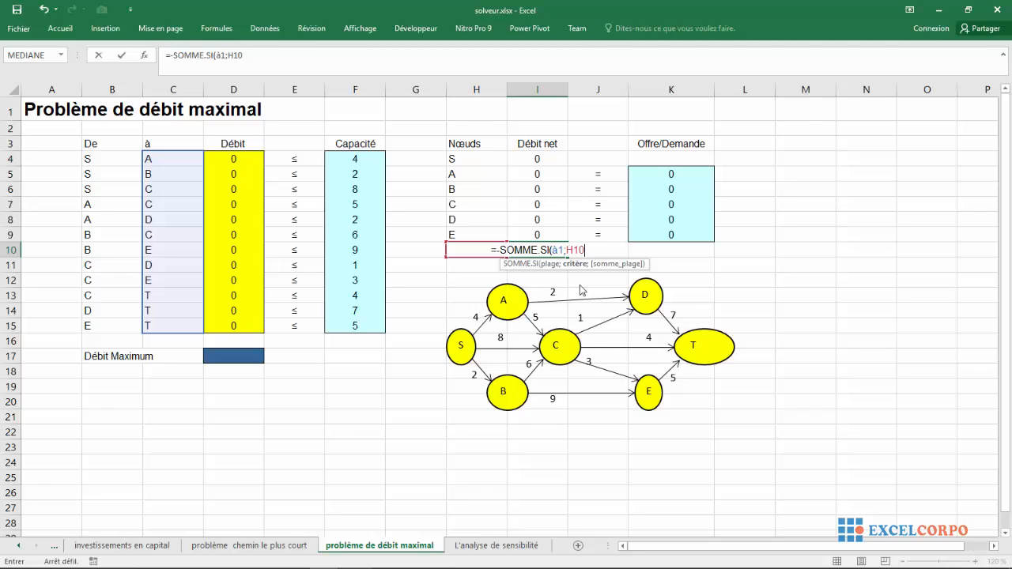
{"action": "type", "text": ";"}
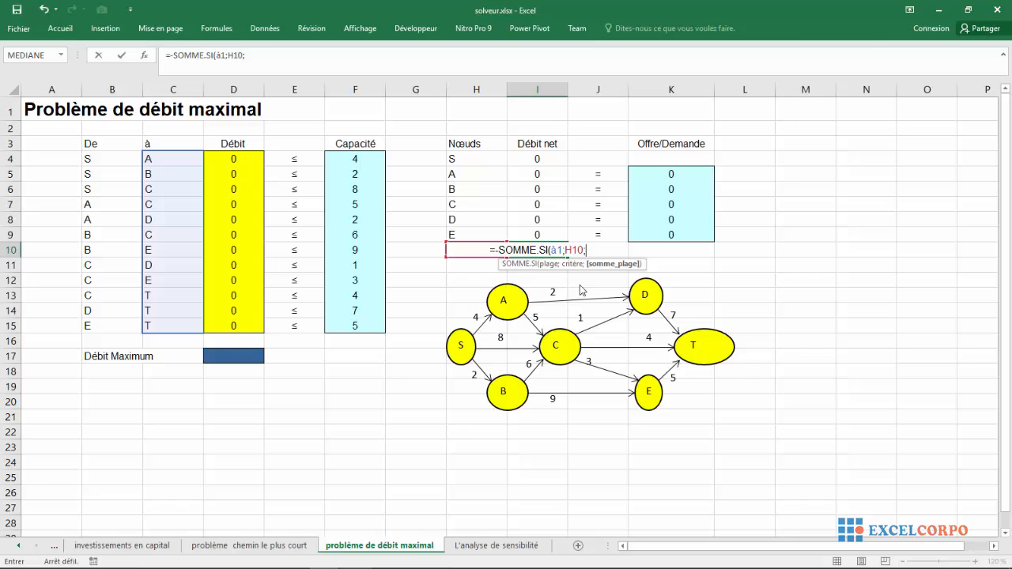
{"action": "type", "text": "Dé"}
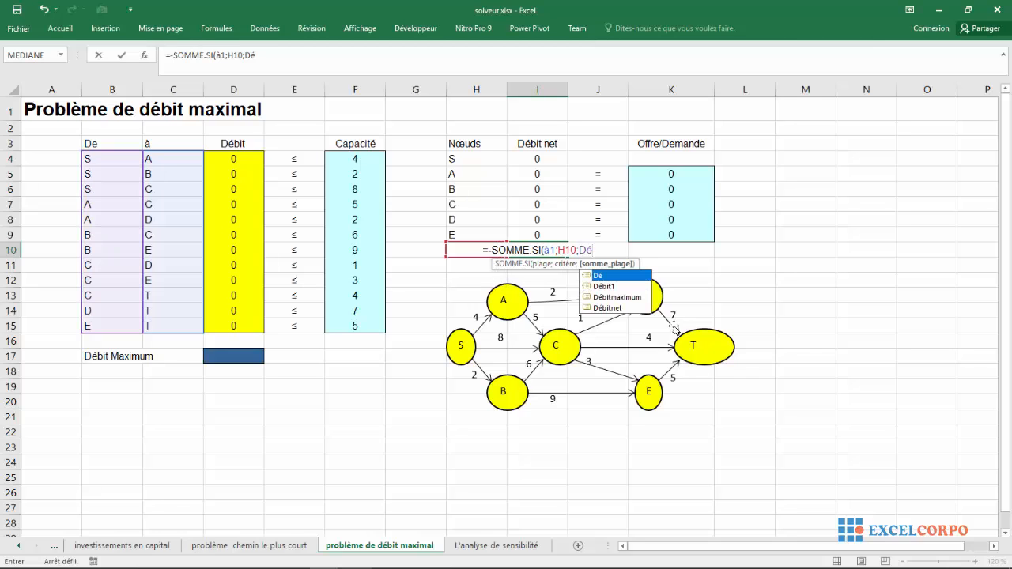
{"action": "double_click", "coordinate": [612, 287]}
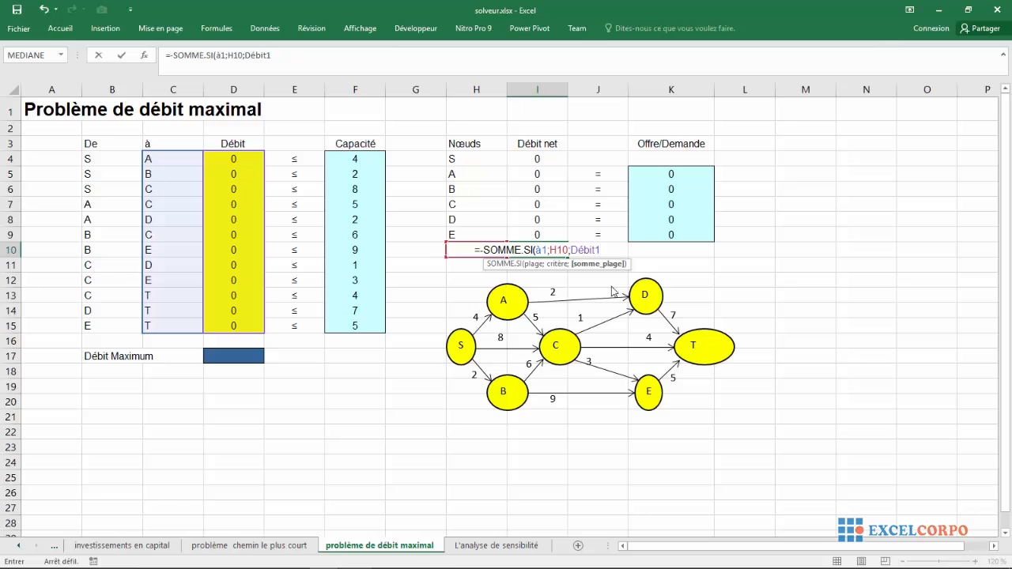
{"action": "type", "text": ")"}
{"action": "key", "text": "Return"}
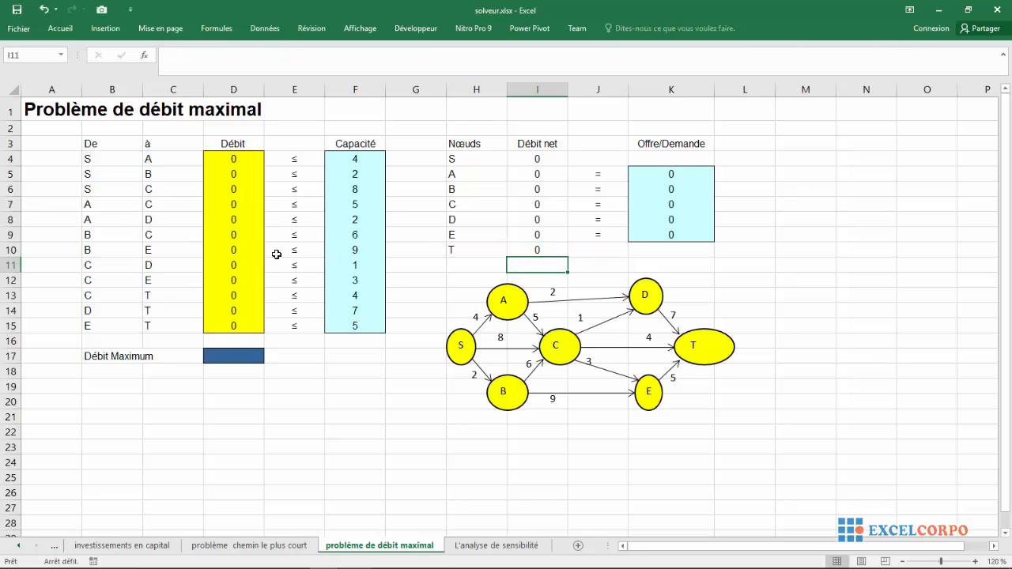
Step: Set the Débit Maximum cell D17 equal to node S's net flow with the formula =I4
{"action": "left_click", "coordinate": [232, 360]}
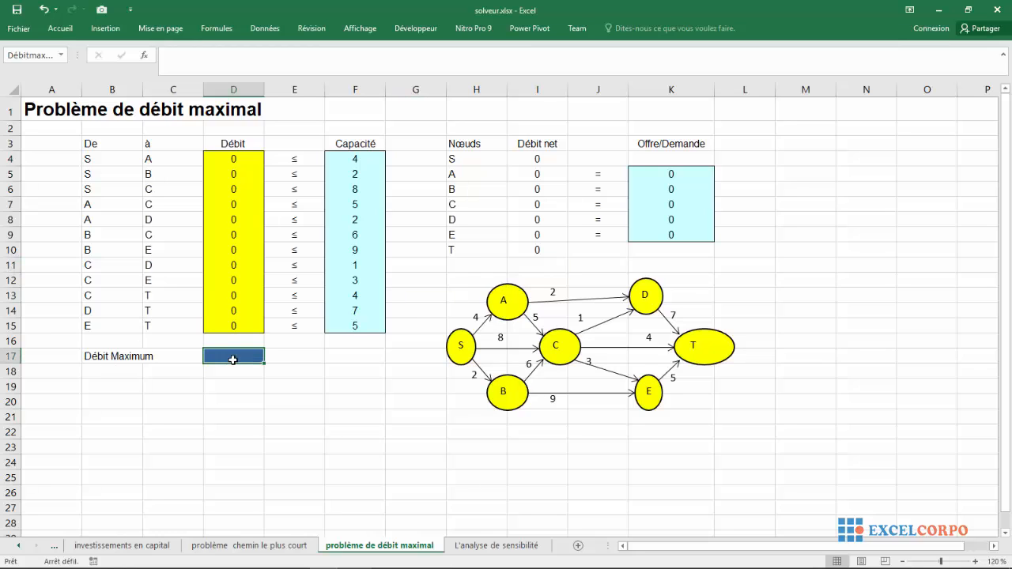
{"action": "type", "text": "="}
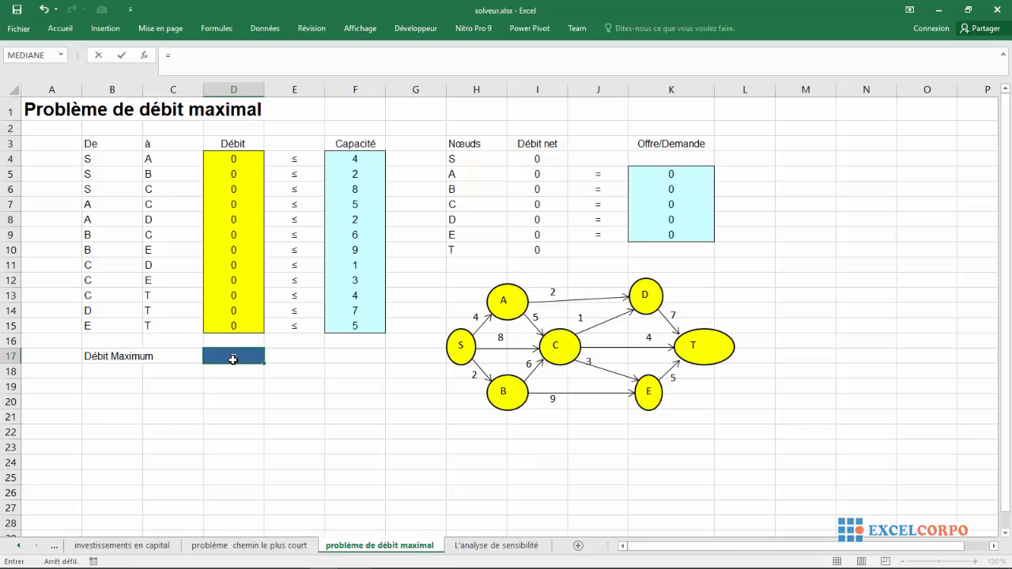
{"action": "type", "text": "i"}
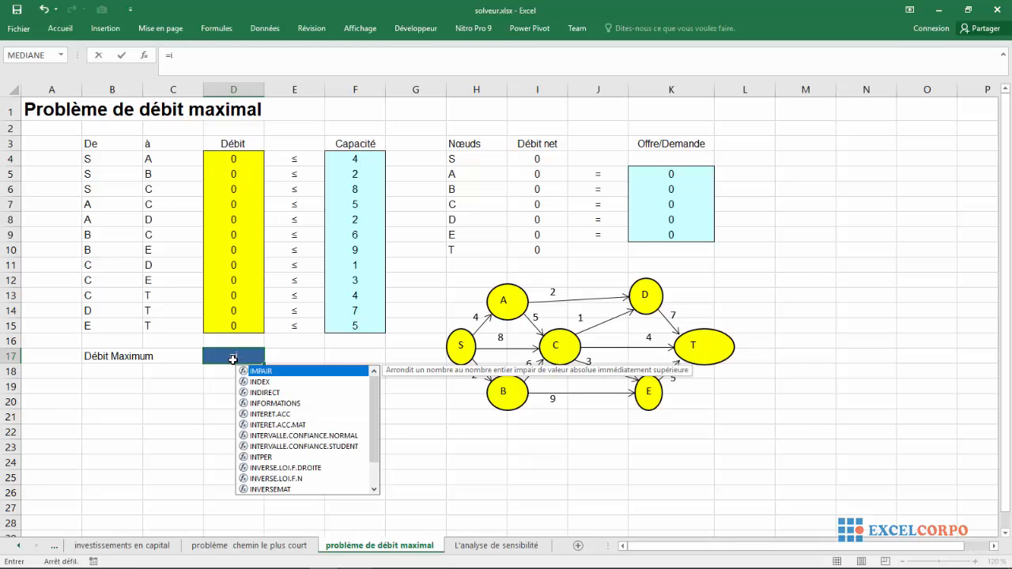
{"action": "type", "text": "4"}
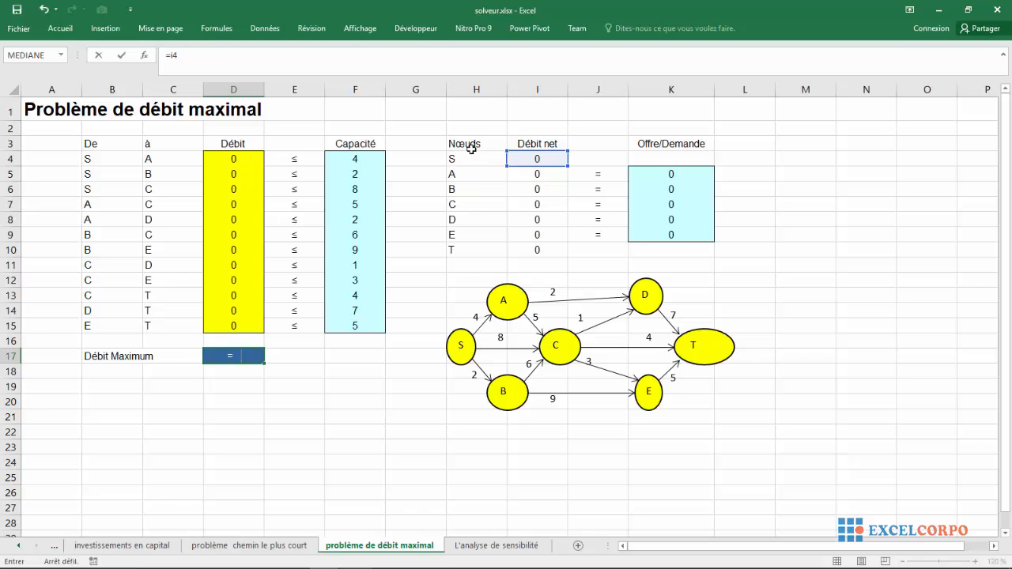
{"action": "key", "text": "Return"}
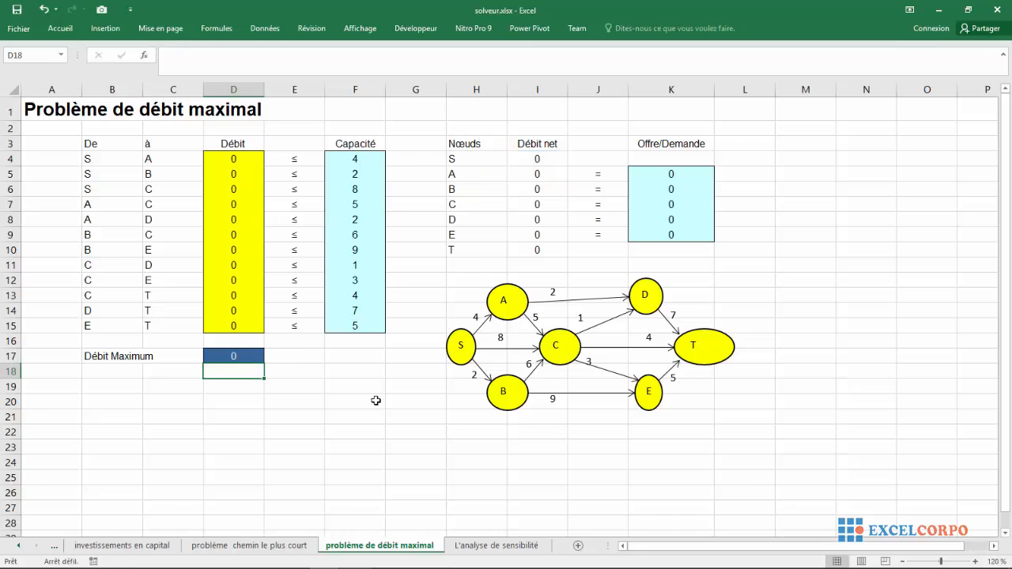
Step: Review the net flow formulas, the Débit Maximum formula, nodes A to E and their Offre/Demande values
{"action": "left_click", "coordinate": [526, 218]}
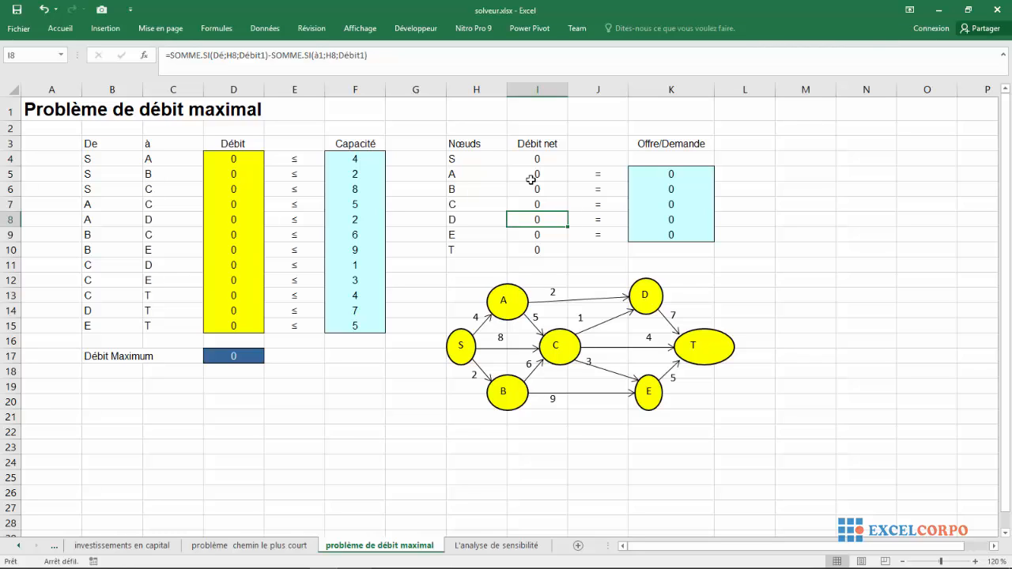
{"action": "left_click", "coordinate": [521, 173]}
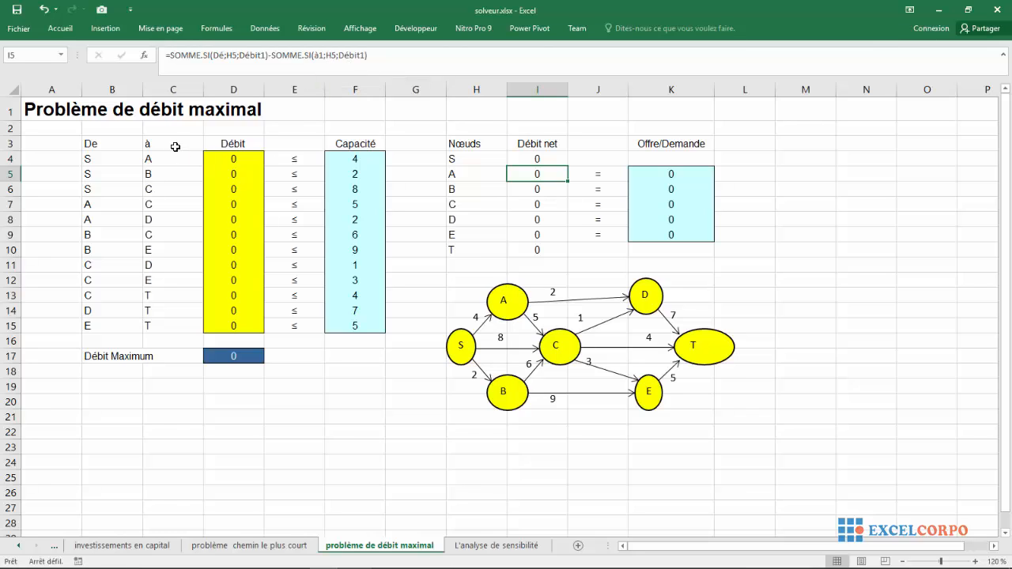
{"action": "left_click", "coordinate": [428, 280]}
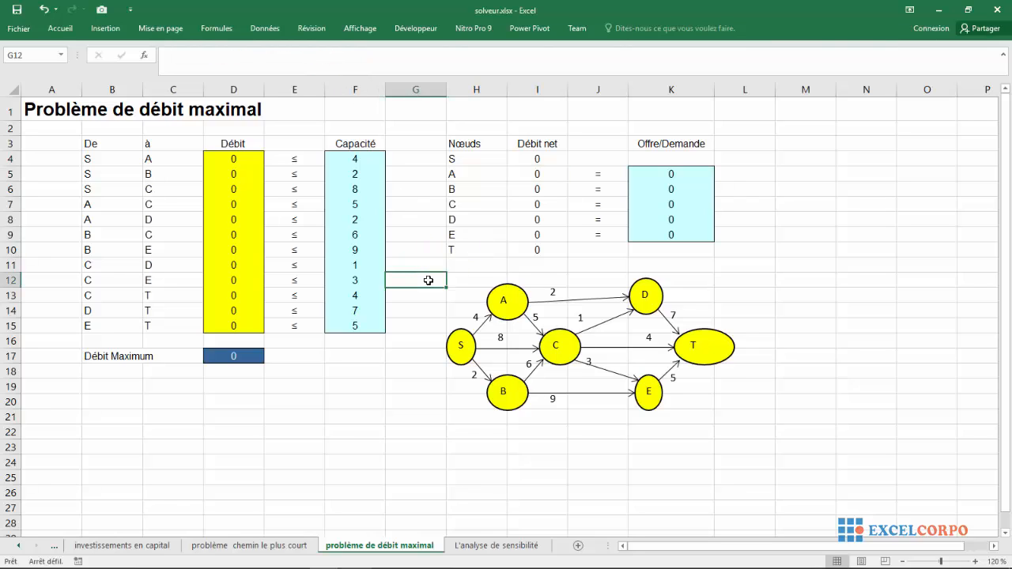
{"action": "left_click", "coordinate": [232, 359]}
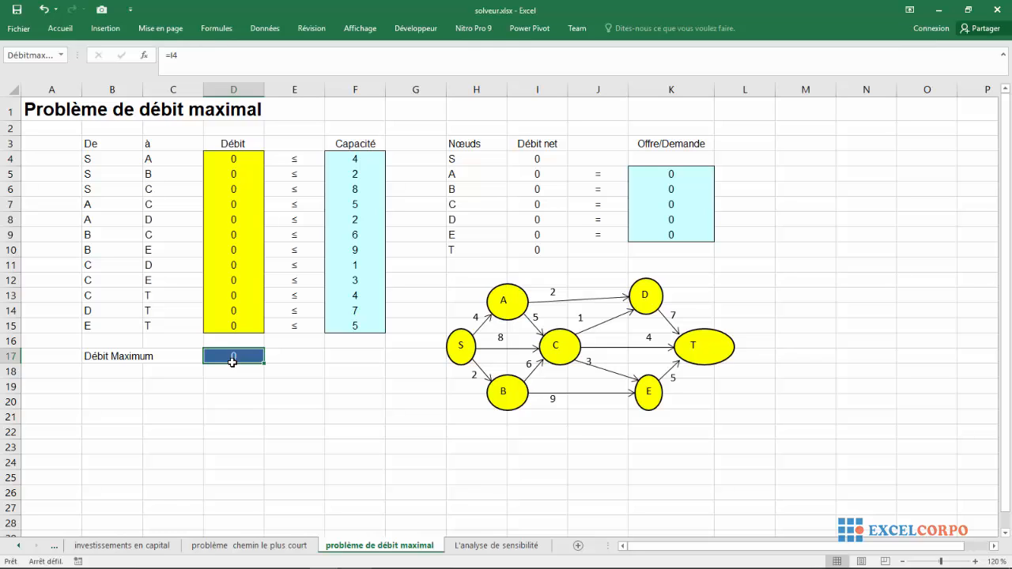
{"action": "left_click", "coordinate": [540, 161]}
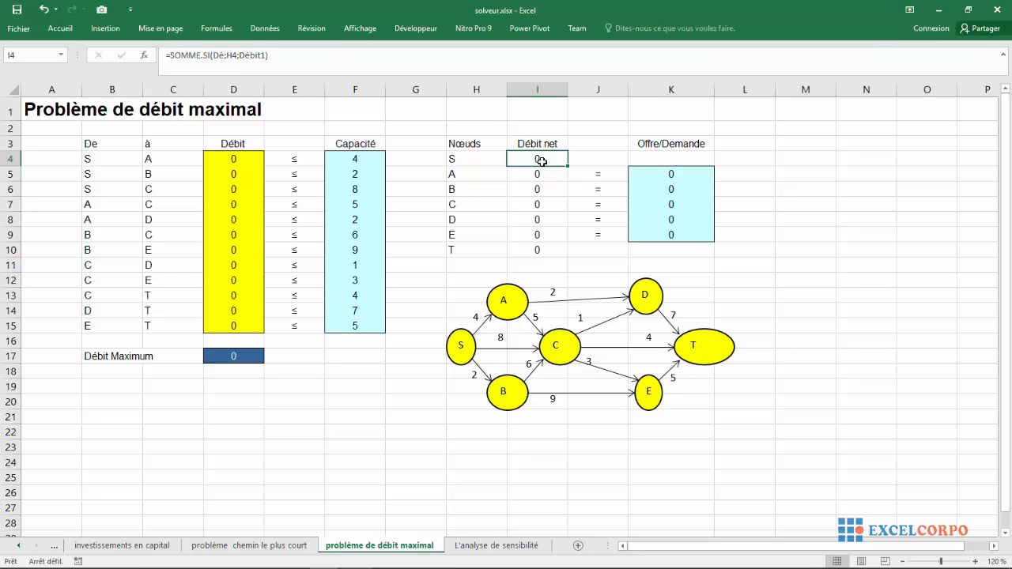
{"action": "left_click", "coordinate": [474, 176]}
{"action": "left_click", "coordinate": [469, 190]}
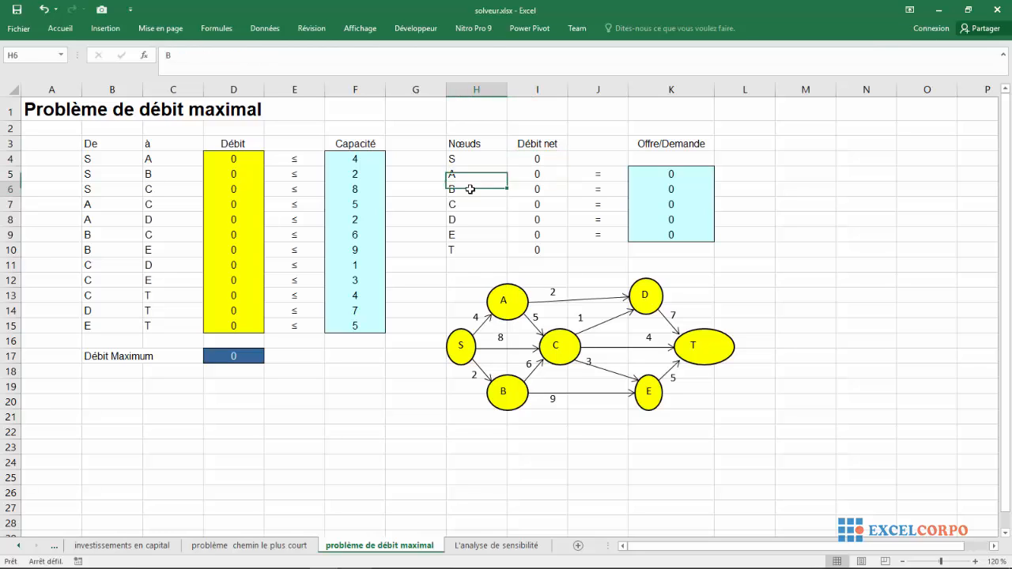
{"action": "left_click", "coordinate": [459, 204]}
{"action": "left_click", "coordinate": [459, 219]}
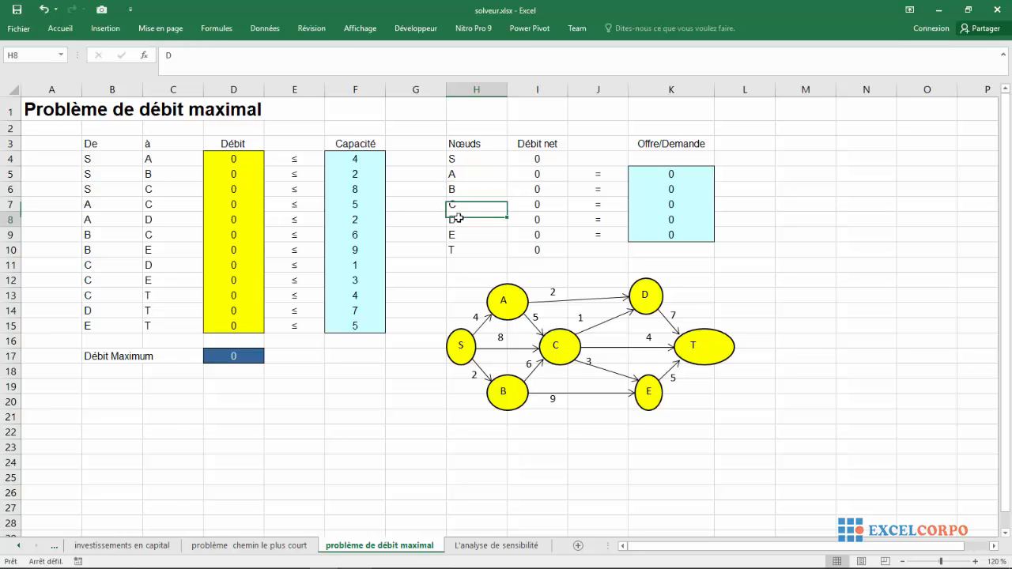
{"action": "left_click", "coordinate": [455, 235]}
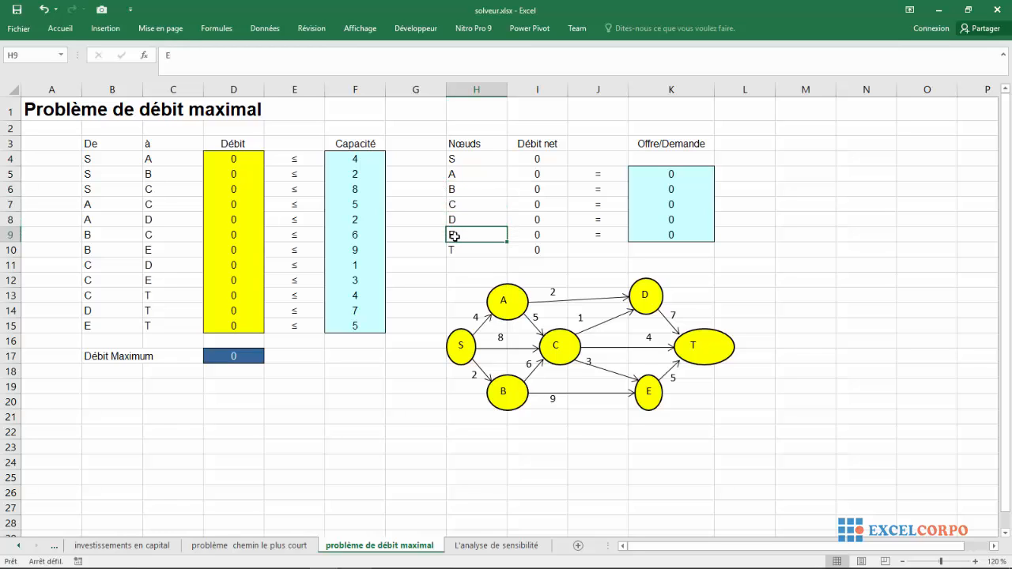
{"action": "left_click_drag", "start_coordinate": [680, 162], "coordinate": [669, 234]}
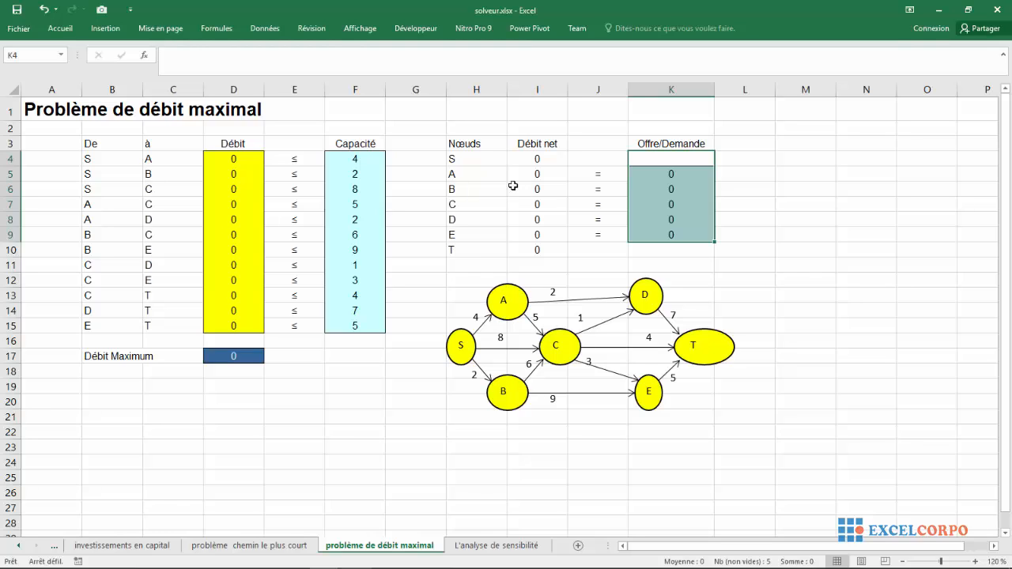
{"action": "left_click", "coordinate": [527, 160]}
{"action": "left_click", "coordinate": [518, 250]}
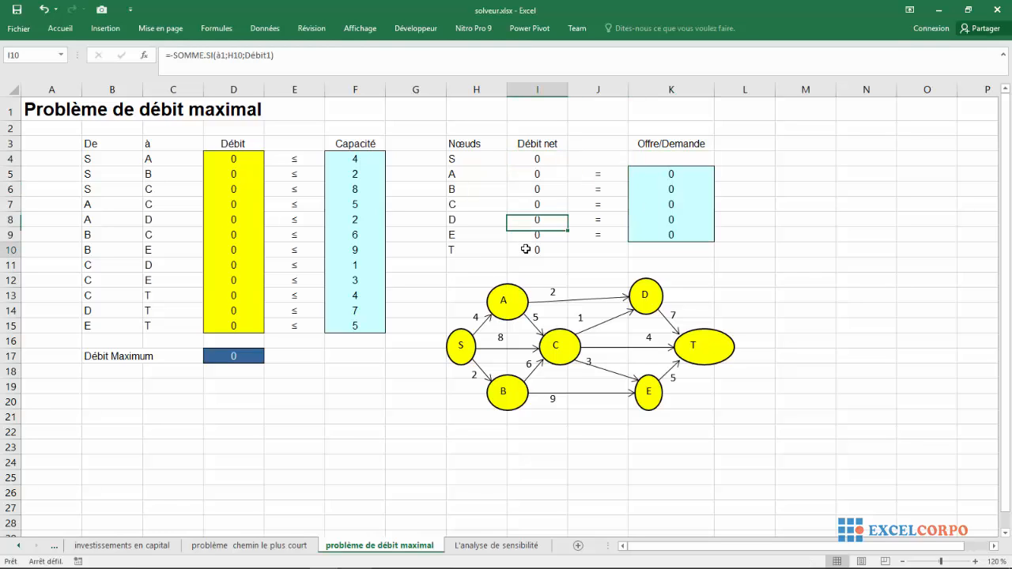
Step: Enter a trial Débit of 2 for the S to A arc in D4 and the A to D arc in D8
{"action": "left_click", "coordinate": [403, 340]}
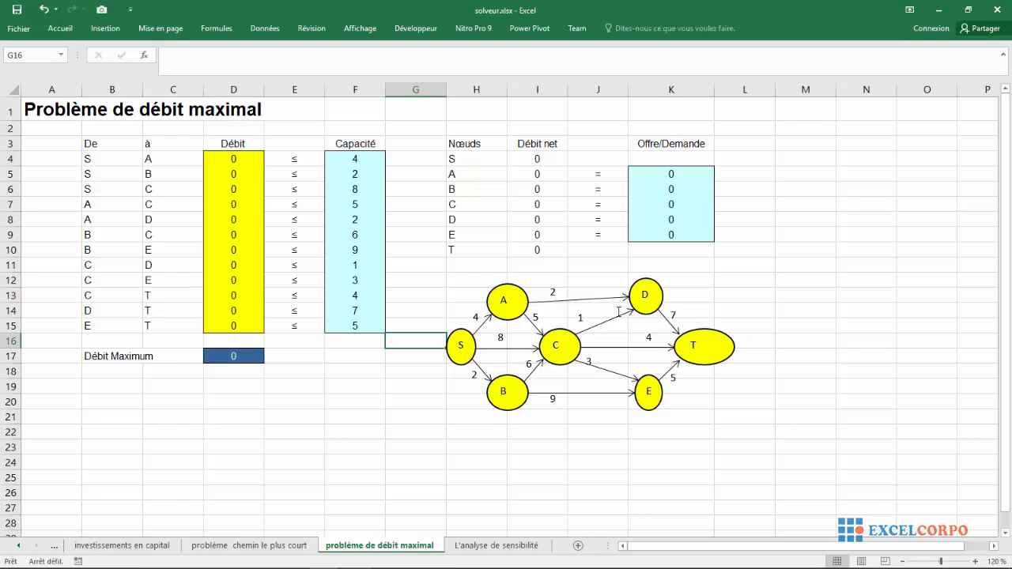
{"action": "left_click", "coordinate": [225, 161]}
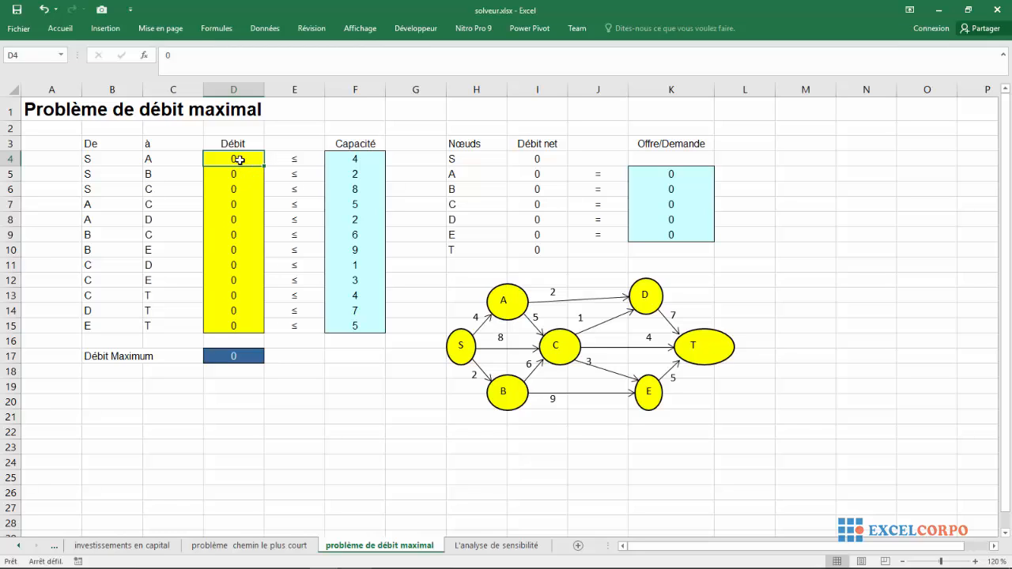
{"action": "type", "text": "2"}
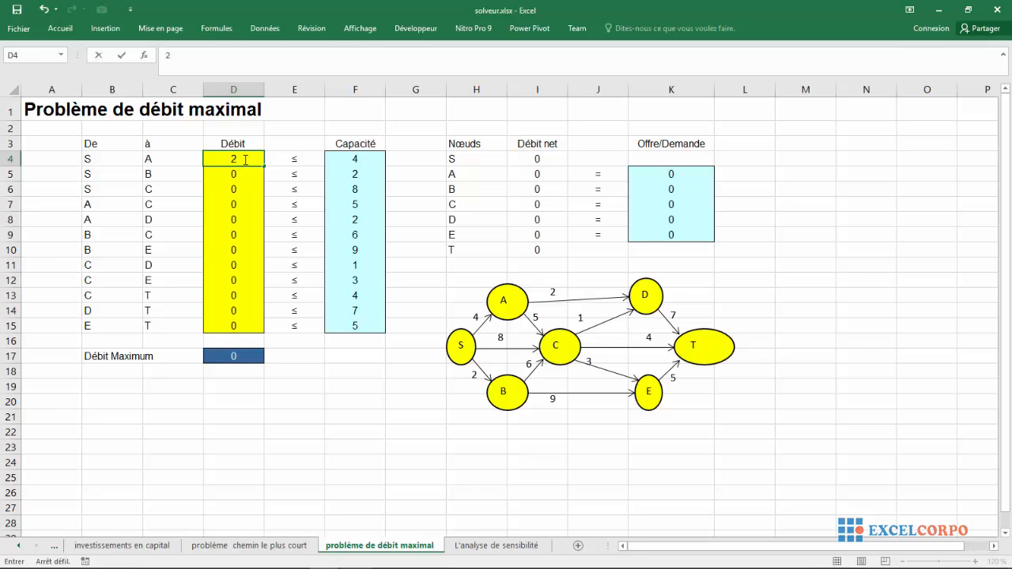
{"action": "key", "text": "Return"}
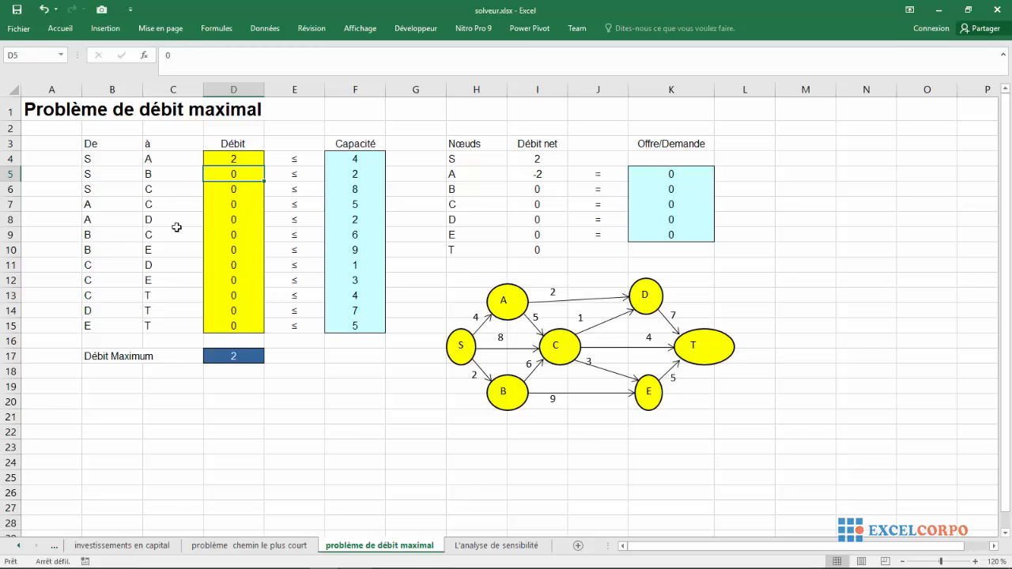
{"action": "left_click", "coordinate": [235, 221]}
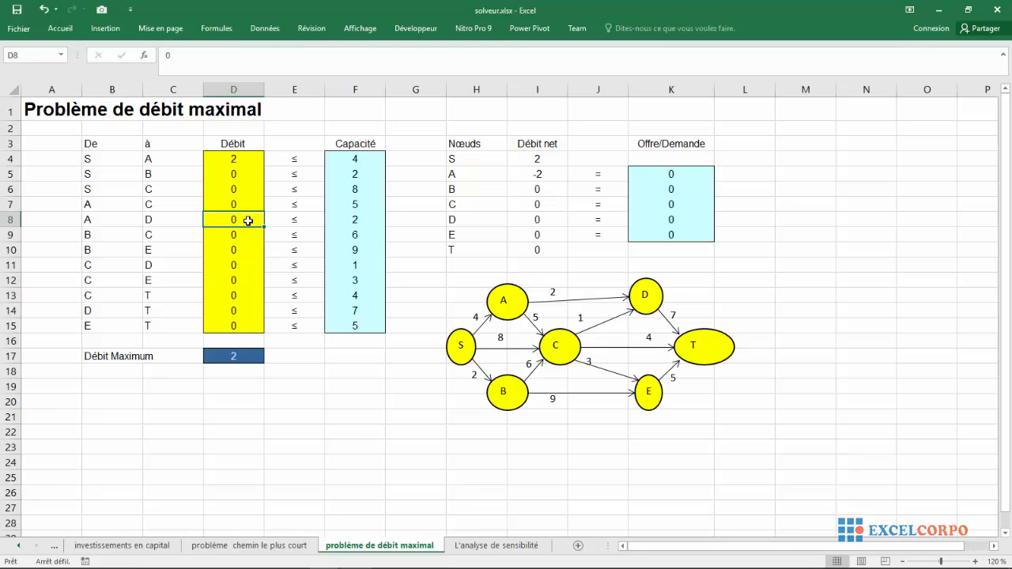
{"action": "type", "text": "2"}
{"action": "key", "text": "ctrl+Return"}
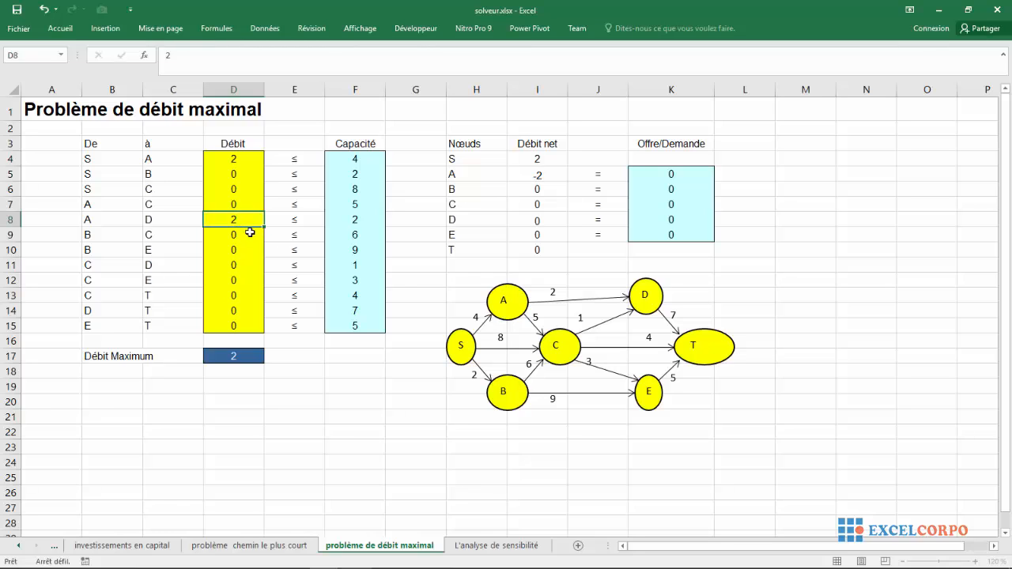
Step: Enter a trial Débit of 2 for the D to T arc in D14
{"action": "left_click", "coordinate": [249, 232]}
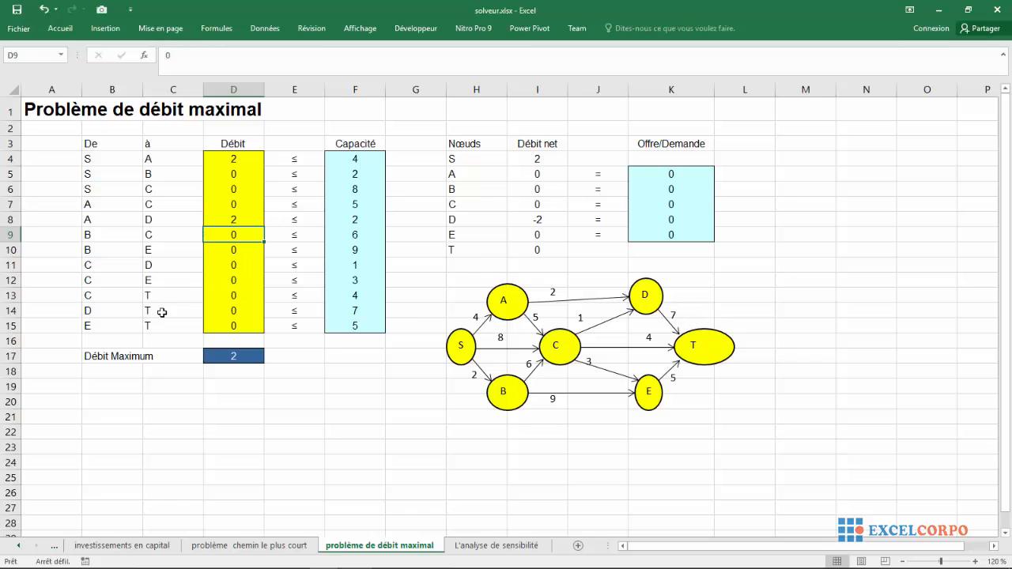
{"action": "key", "text": "Down"}
{"action": "key", "text": "Down"}
{"action": "key", "text": "Down"}
{"action": "key", "text": "Down"}
{"action": "key", "text": "Down"}
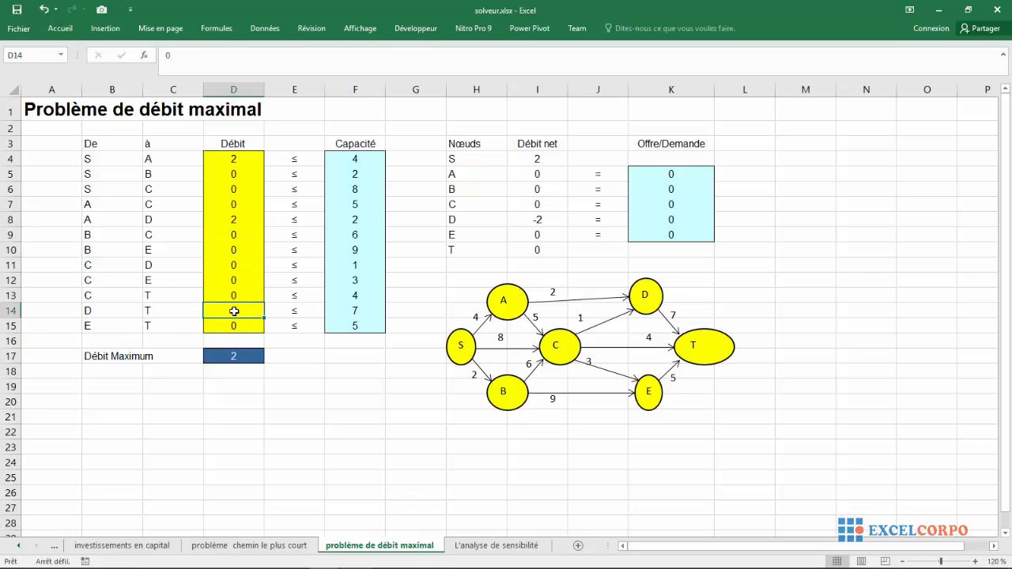
{"action": "type", "text": "2"}
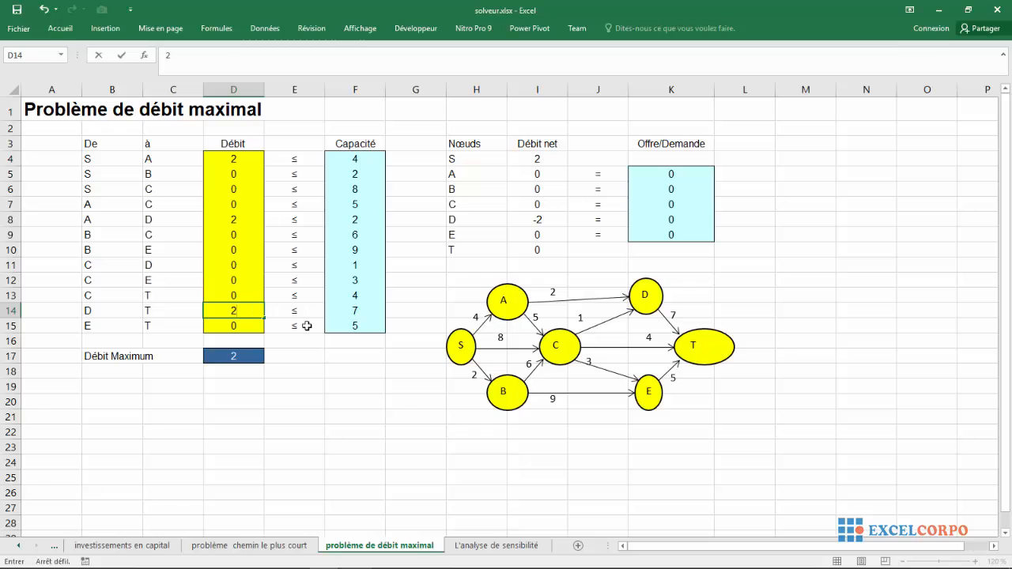
{"action": "key", "text": "Return"}
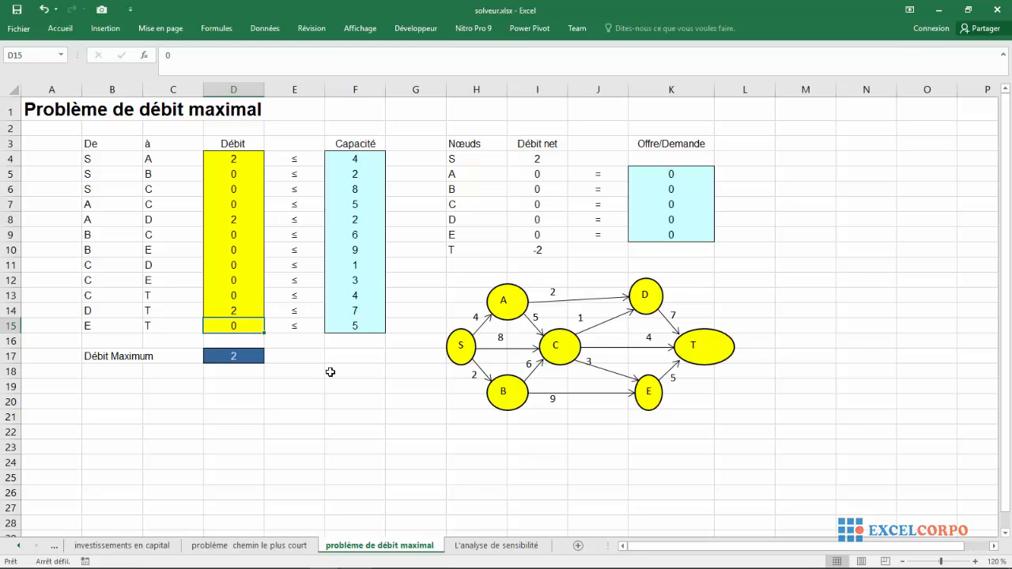
Step: Enter a trial Débit of 4 for the S to C arc in D6 and the C to T arc in D13
{"action": "left_click", "coordinate": [660, 346]}
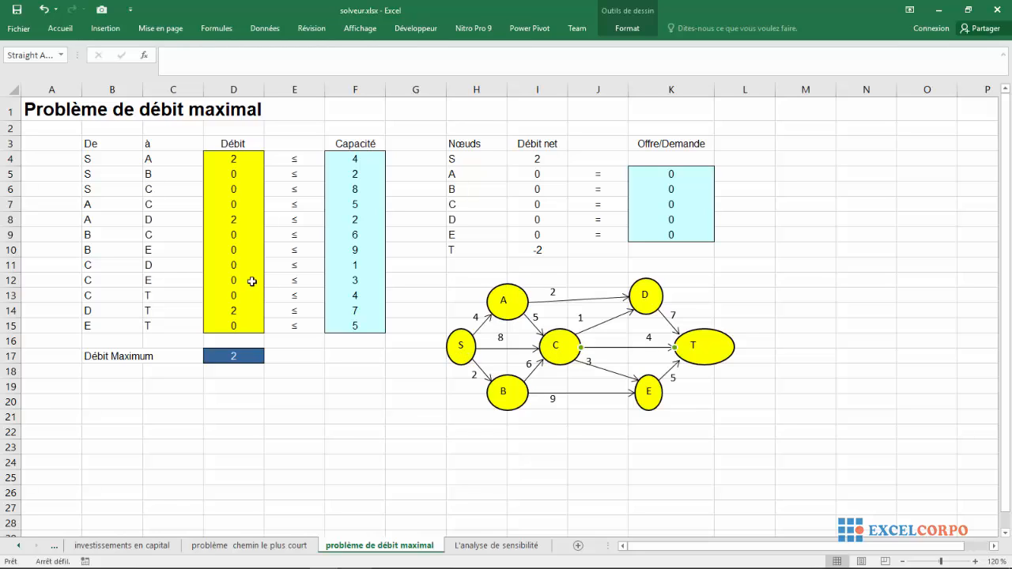
{"action": "left_click", "coordinate": [236, 190]}
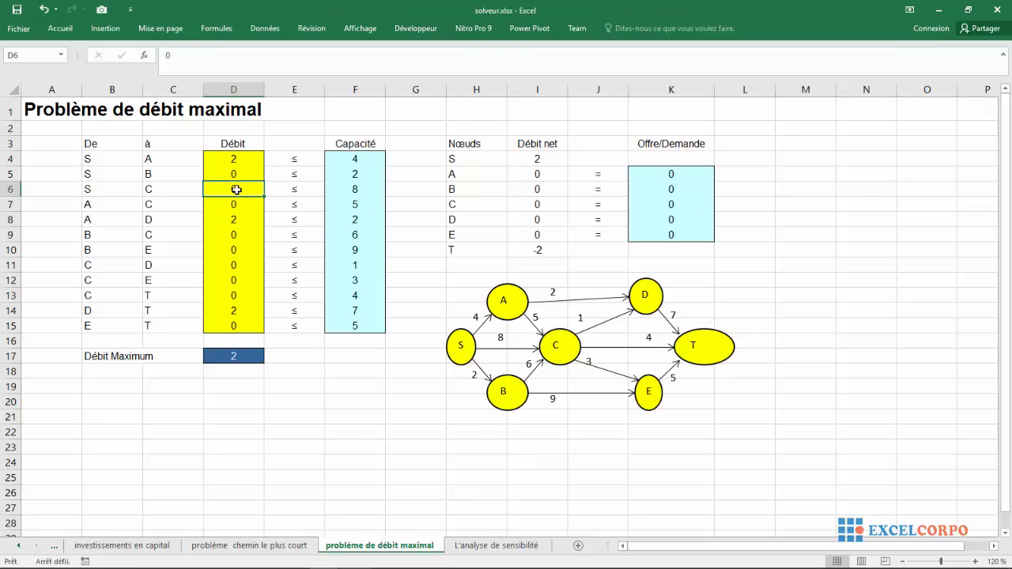
{"action": "type", "text": "4"}
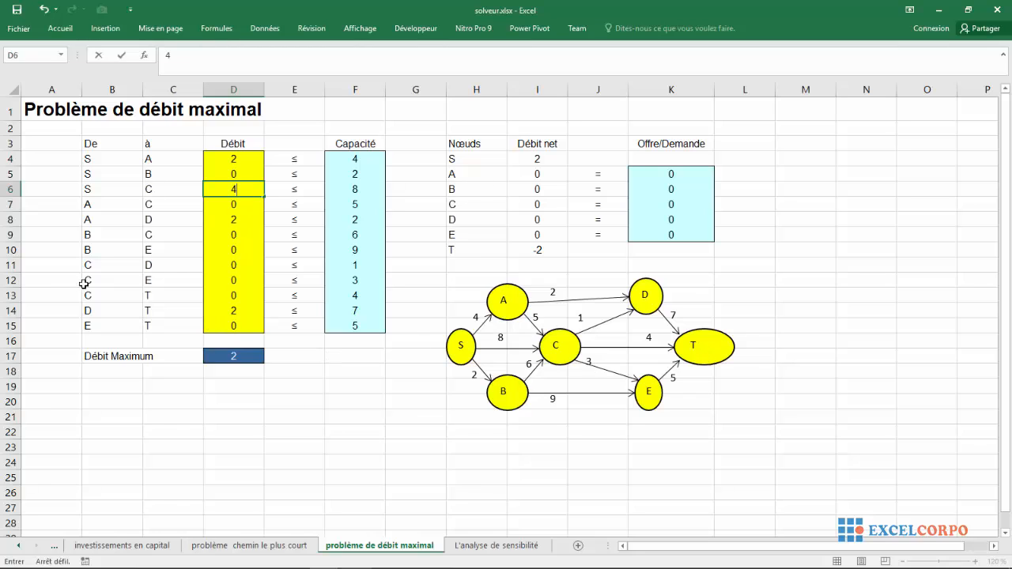
{"action": "left_click", "coordinate": [230, 297]}
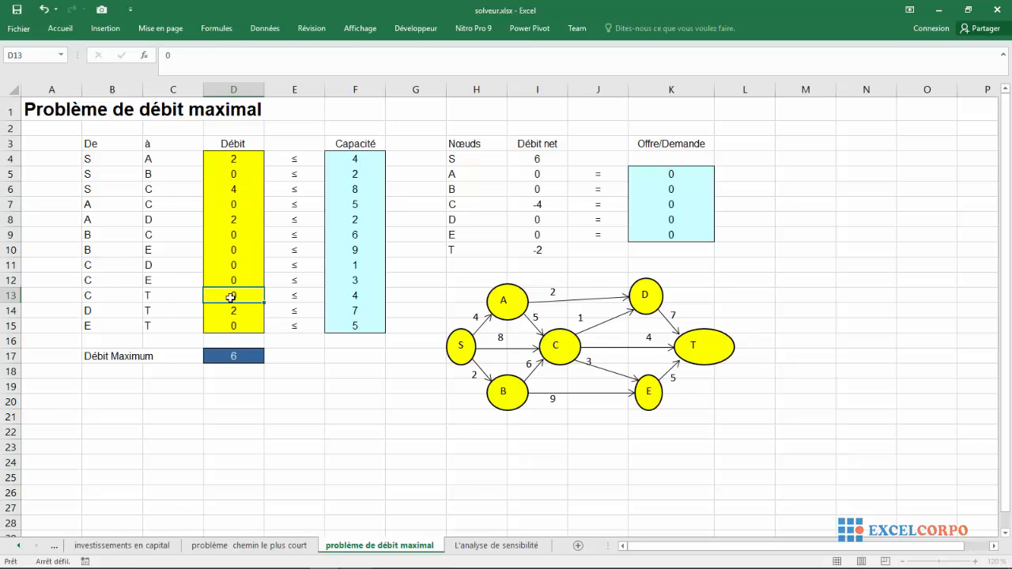
{"action": "type", "text": "4"}
{"action": "left_click", "coordinate": [392, 312]}
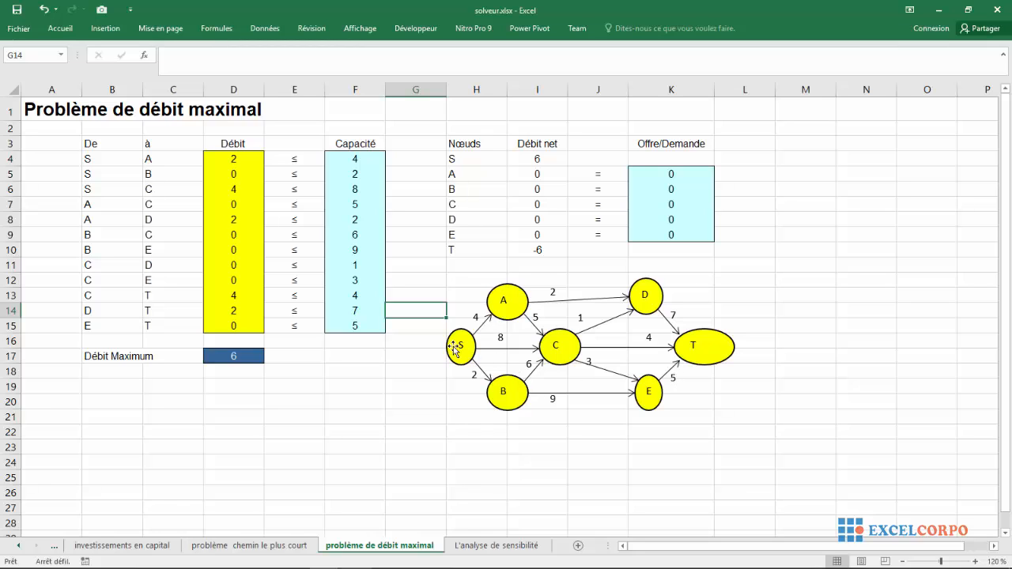
Step: Trace the S-B-E-T path on the network diagram and enter a Débit of 2 for its arcs in D5, D10 and D15
{"action": "left_click", "coordinate": [493, 390]}
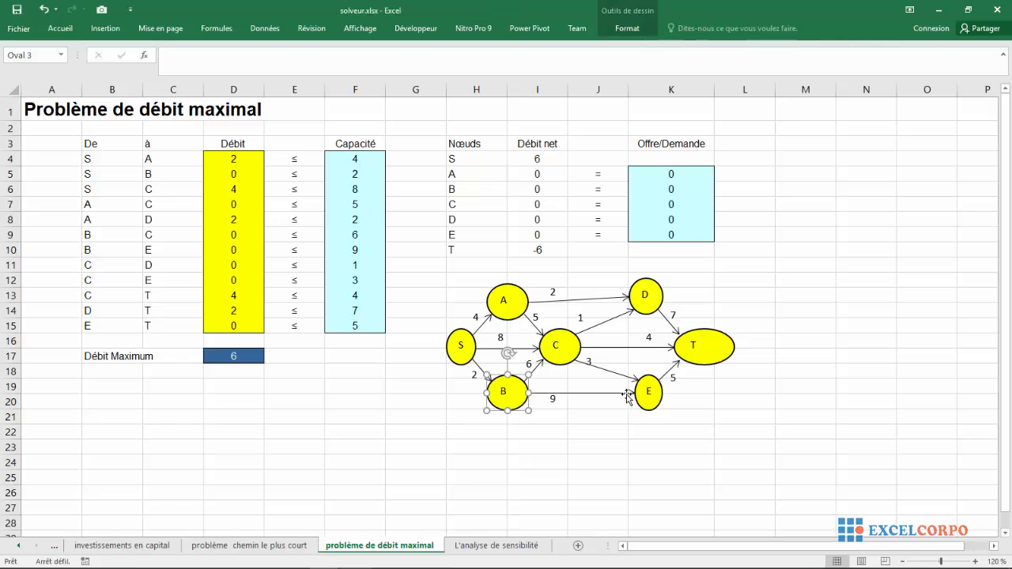
{"action": "left_click", "coordinate": [650, 393]}
{"action": "left_click", "coordinate": [718, 346]}
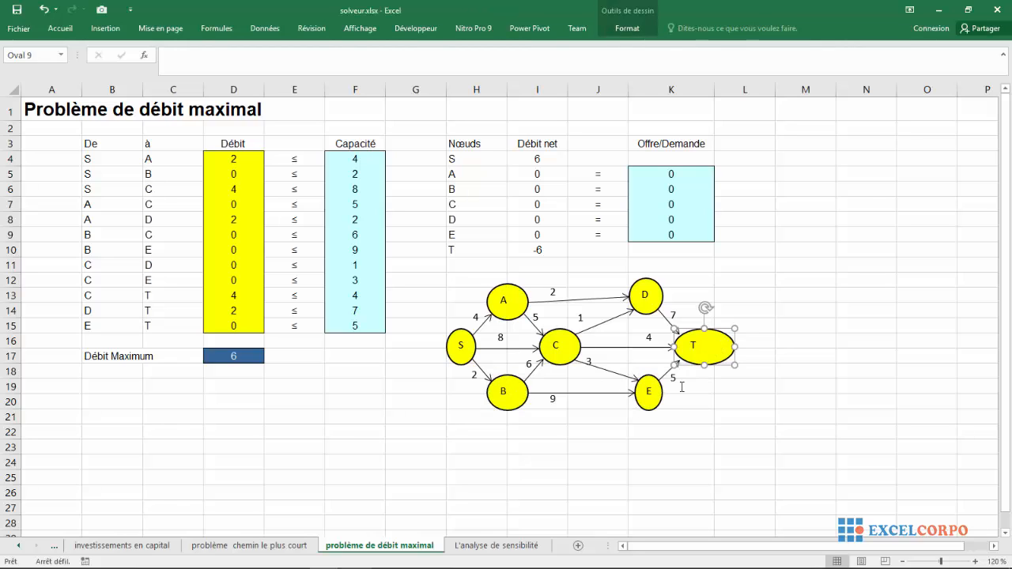
{"action": "left_click", "coordinate": [681, 387]}
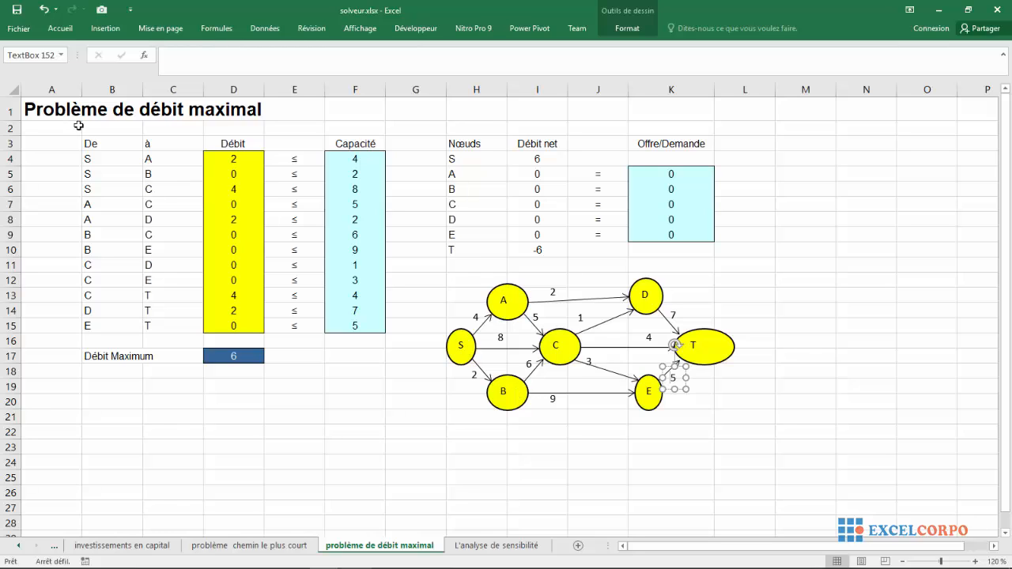
{"action": "left_click", "coordinate": [234, 175]}
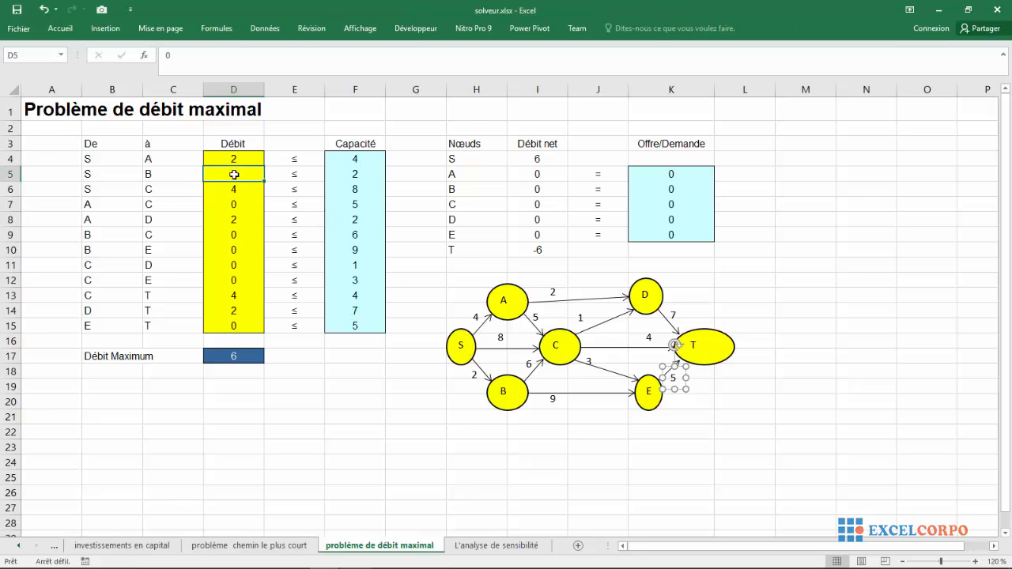
{"action": "type", "text": "2"}
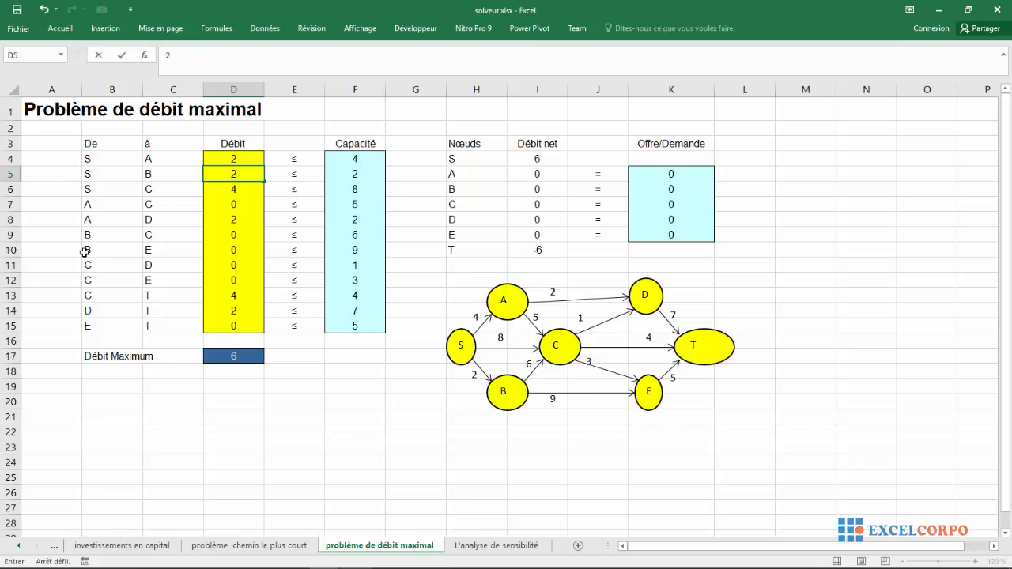
{"action": "left_click", "coordinate": [225, 252]}
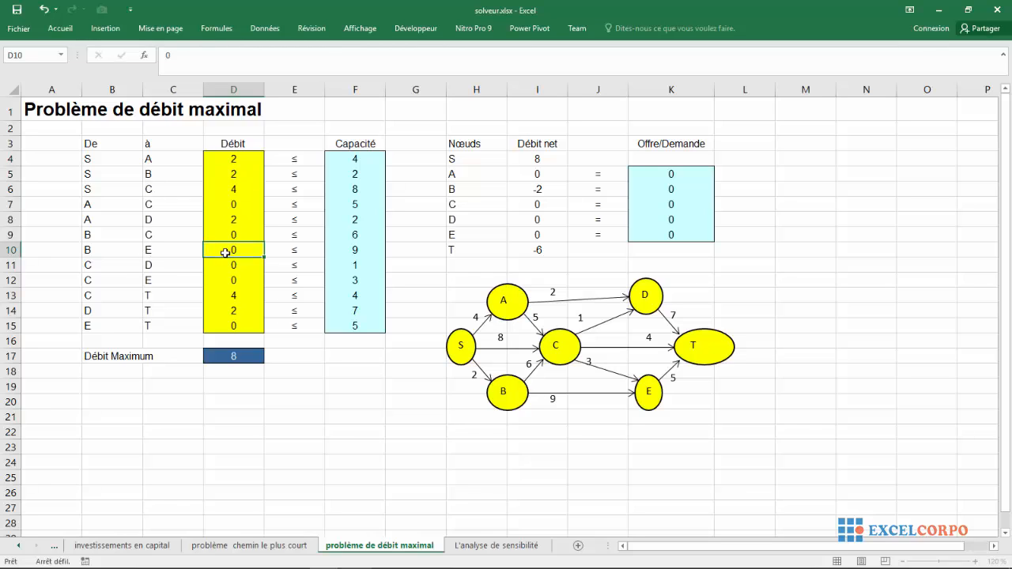
{"action": "type", "text": "2"}
{"action": "key", "text": "Return"}
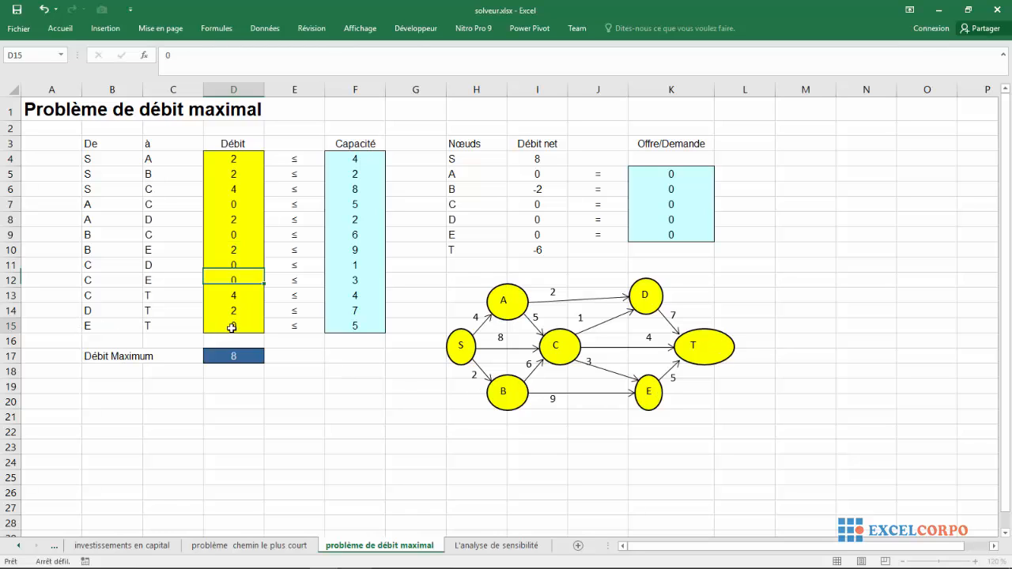
{"action": "left_click", "coordinate": [231, 327]}
{"action": "type", "text": "2"}
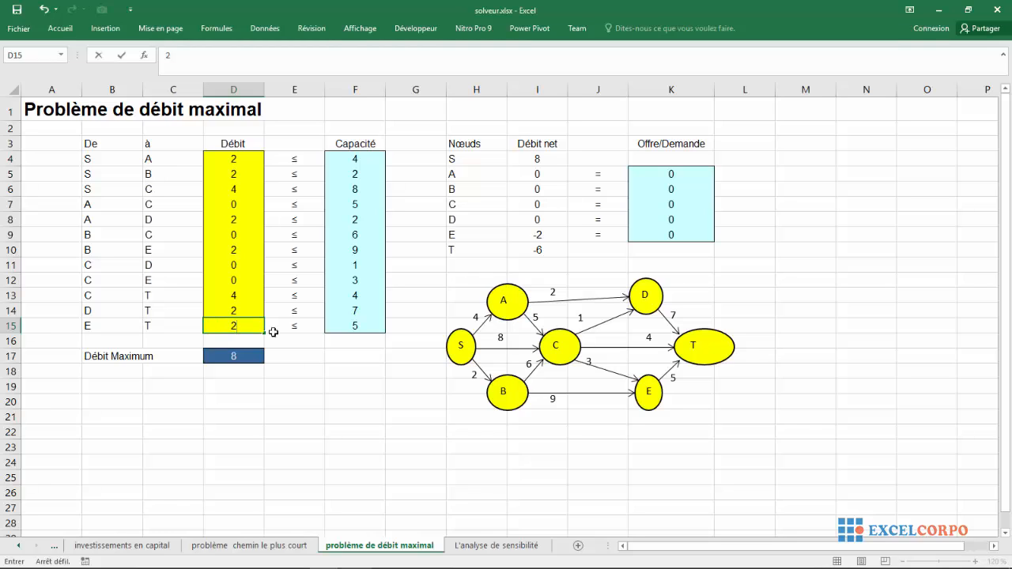
{"action": "left_click", "coordinate": [333, 371]}
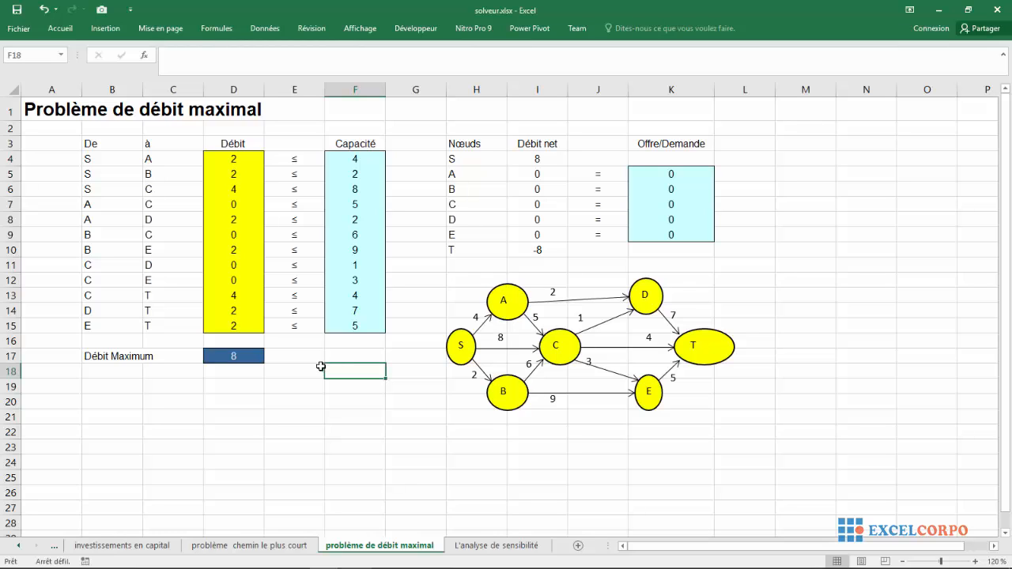
Step: Open the Solver parameters and define the Débit Maximum cell D17 as the objective
{"action": "left_click", "coordinate": [215, 356]}
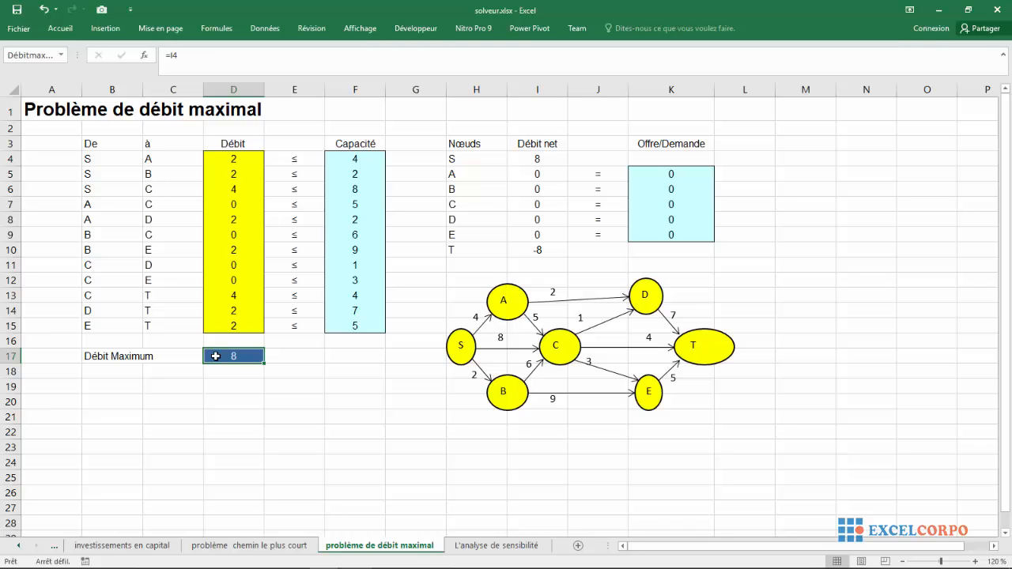
{"action": "left_click", "coordinate": [145, 399]}
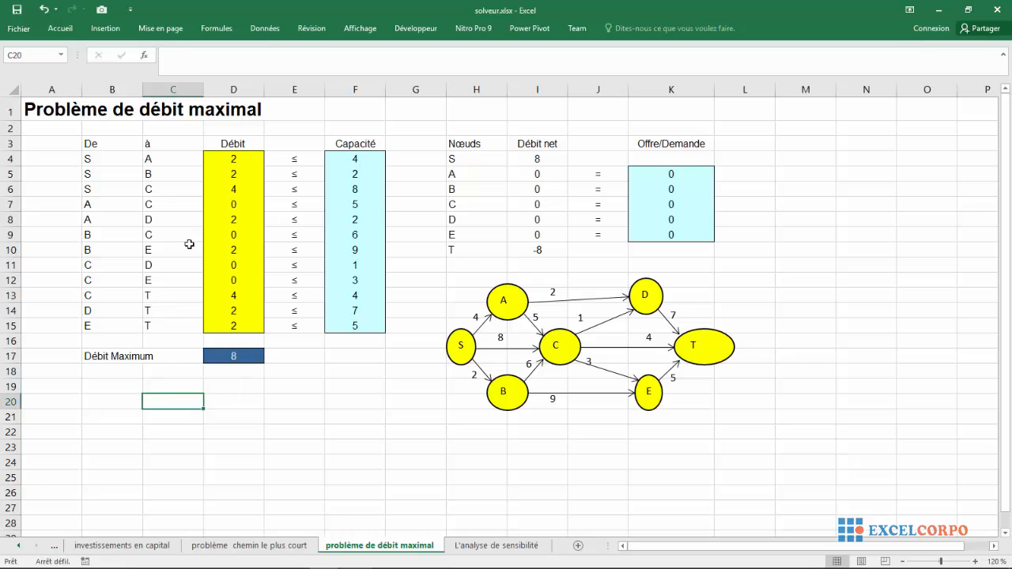
{"action": "left_click", "coordinate": [265, 28]}
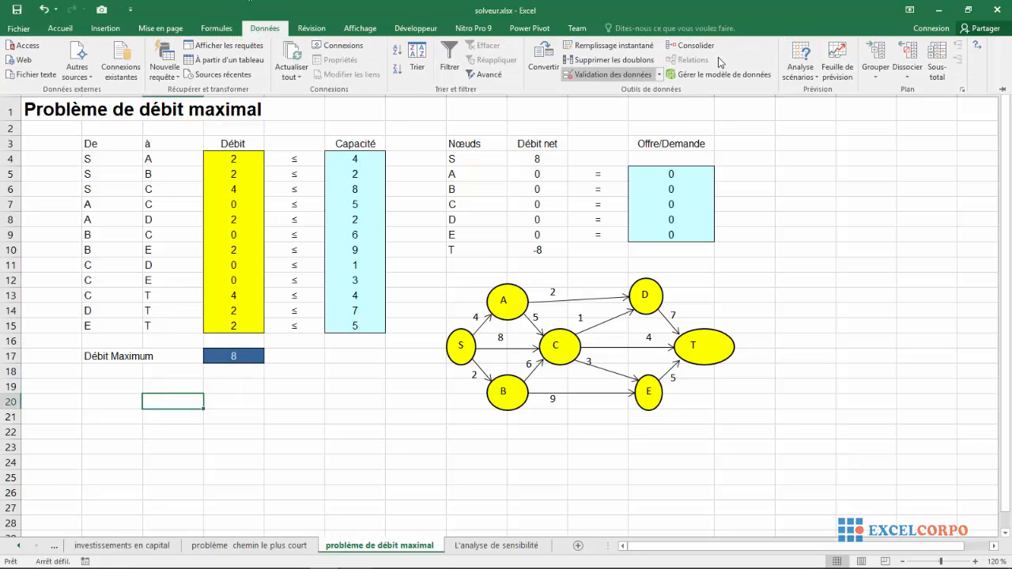
{"action": "left_click", "coordinate": [979, 49]}
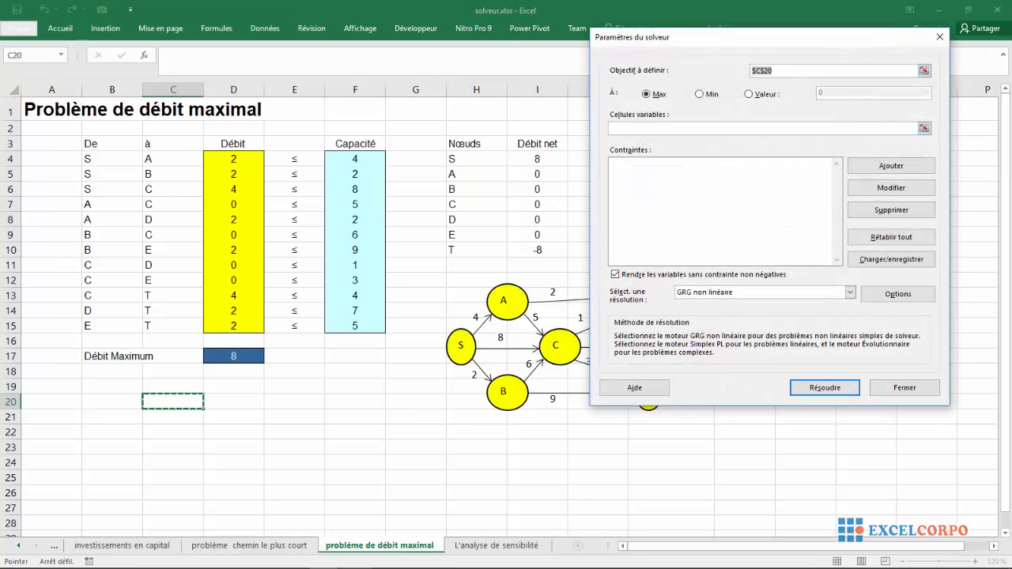
{"action": "left_click_drag", "start_coordinate": [802, 40], "coordinate": [752, 17]}
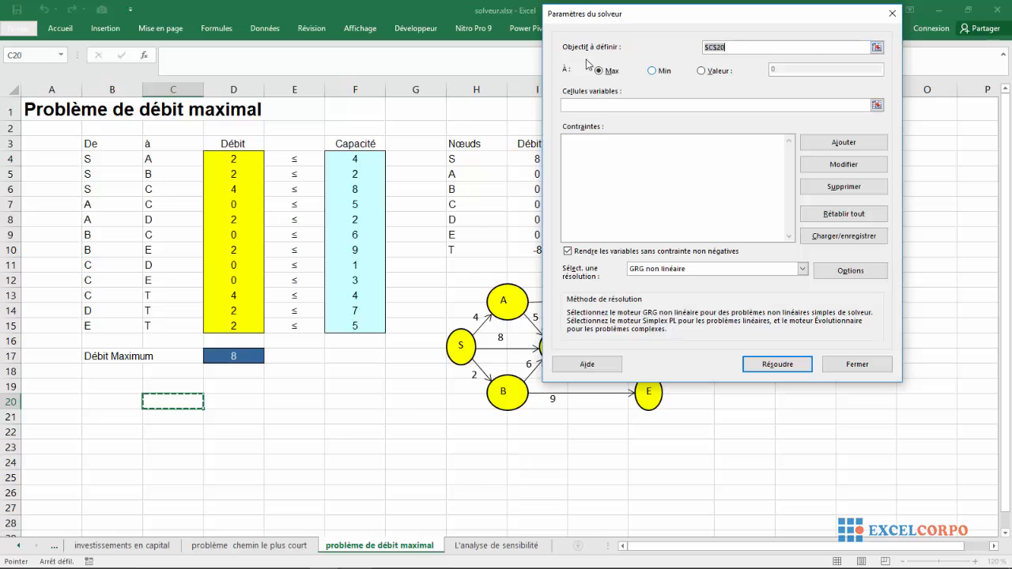
{"action": "left_click", "coordinate": [877, 48]}
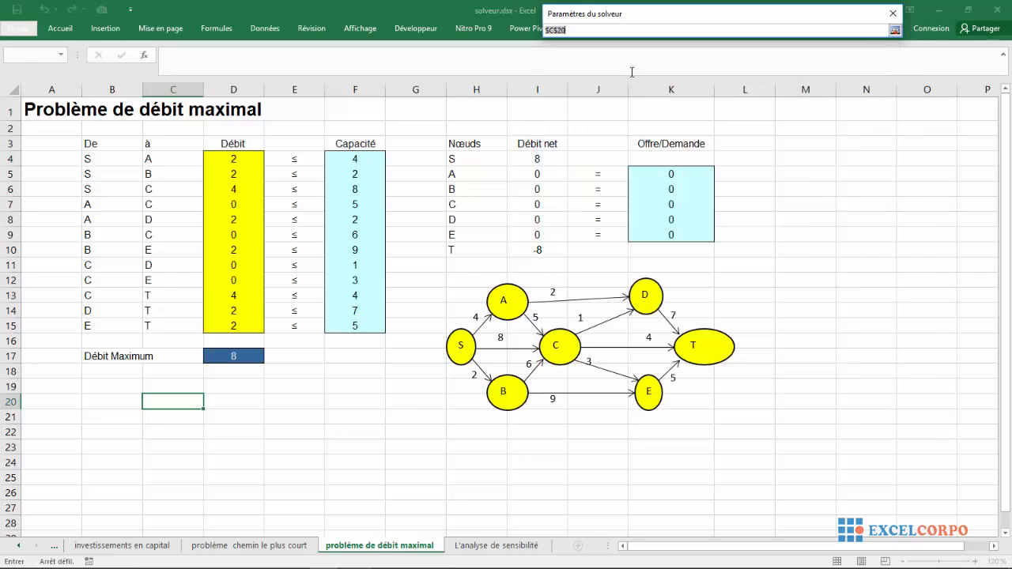
{"action": "left_click", "coordinate": [233, 356]}
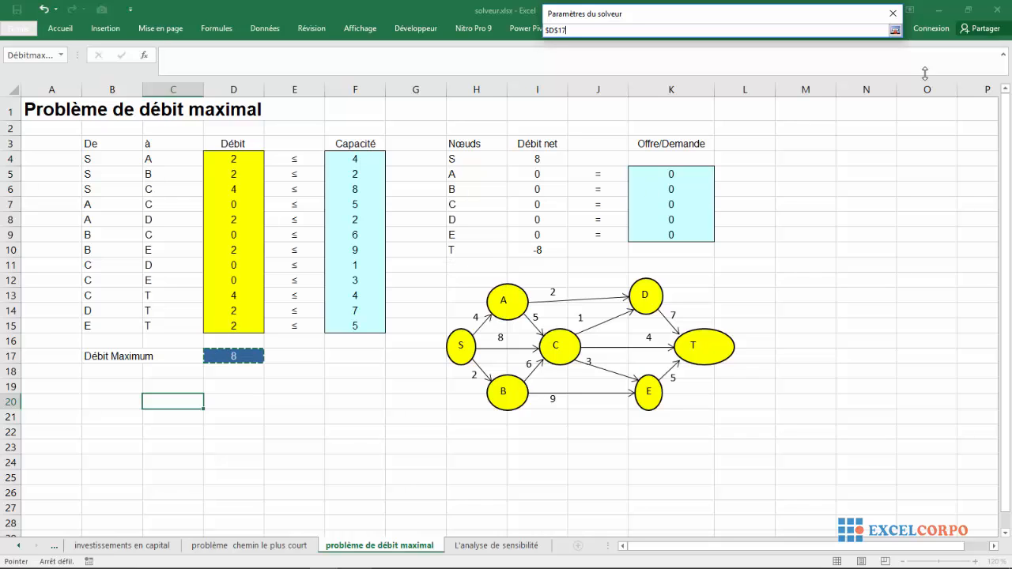
{"action": "left_click", "coordinate": [894, 29]}
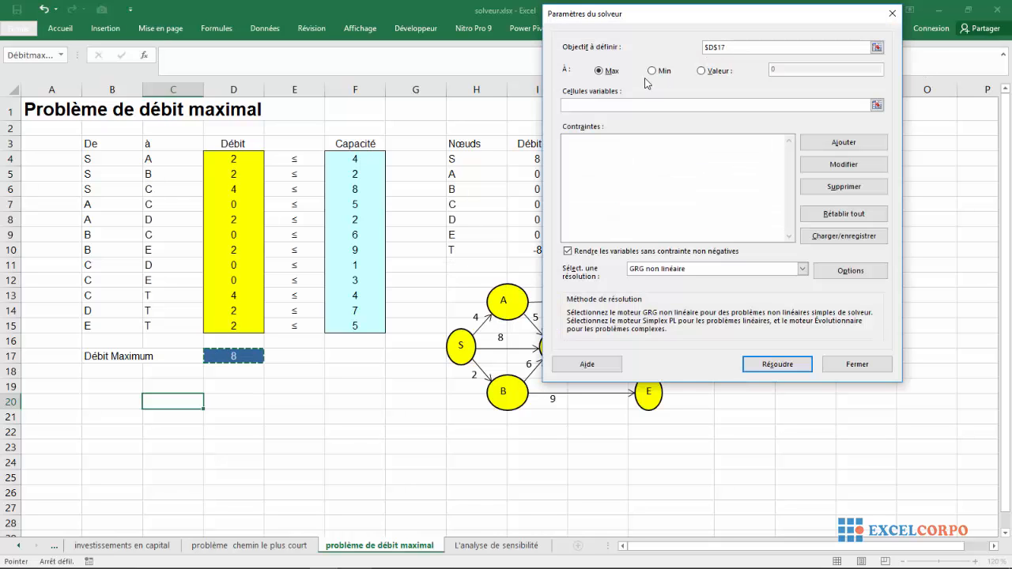
Step: Define the Débit range D4:D15 as the Solver's variable cells
{"action": "left_click", "coordinate": [876, 105]}
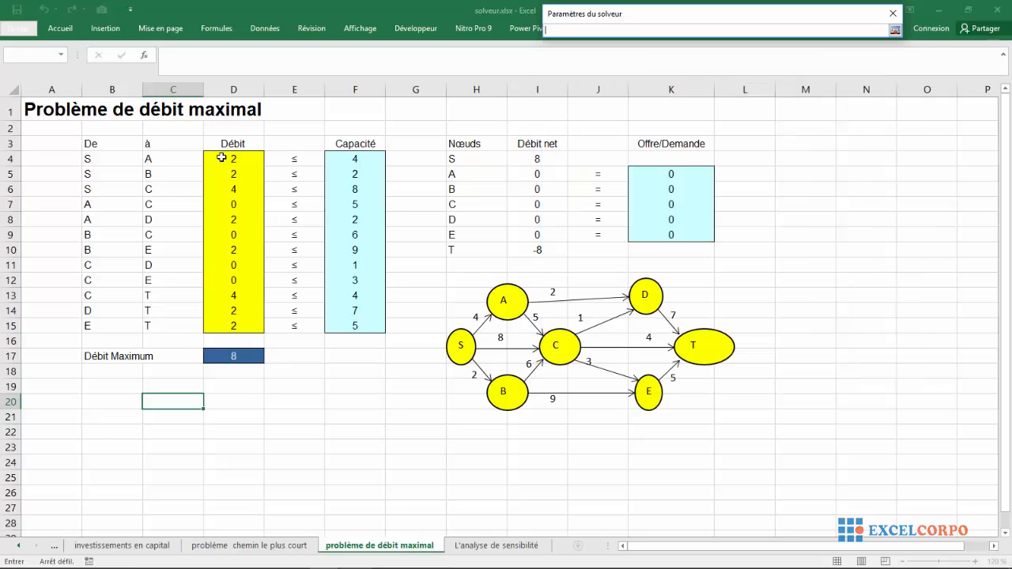
{"action": "left_click_drag", "start_coordinate": [221, 158], "coordinate": [229, 325]}
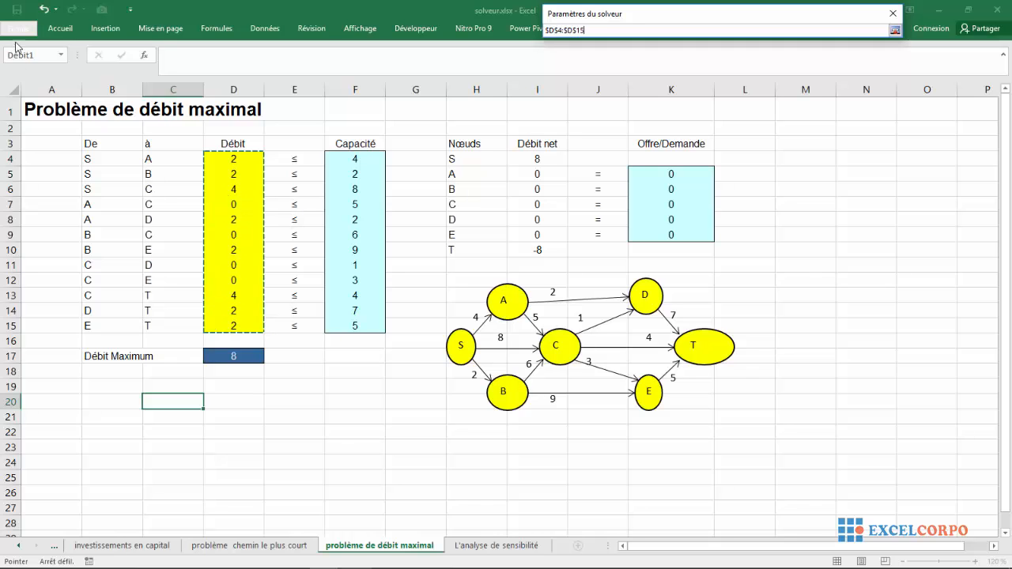
{"action": "left_click", "coordinate": [895, 30]}
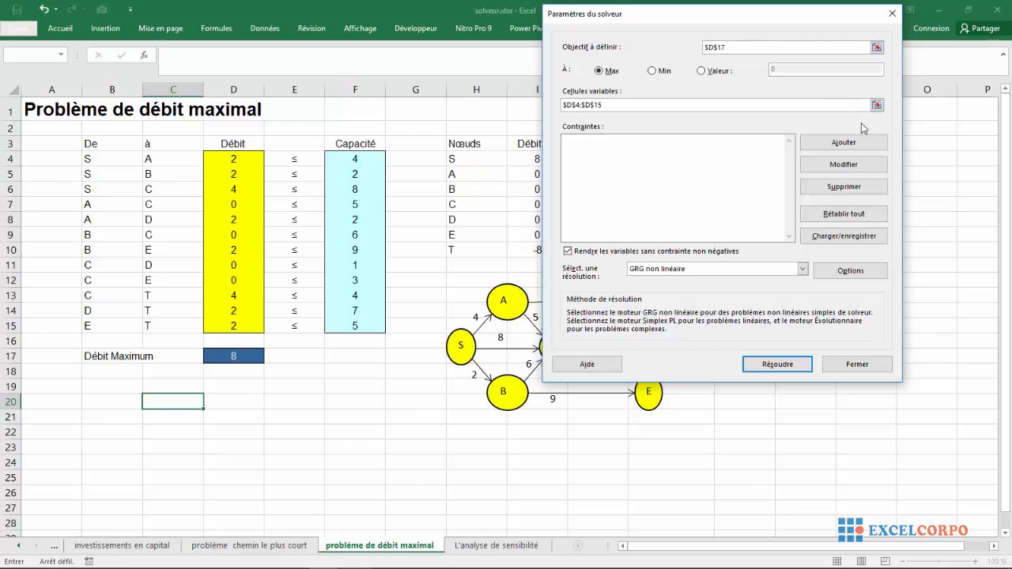
Step: Start a new Solver constraint with the Débit net cells I5:I9 of nodes A to E as its cell reference
{"action": "left_click", "coordinate": [843, 143]}
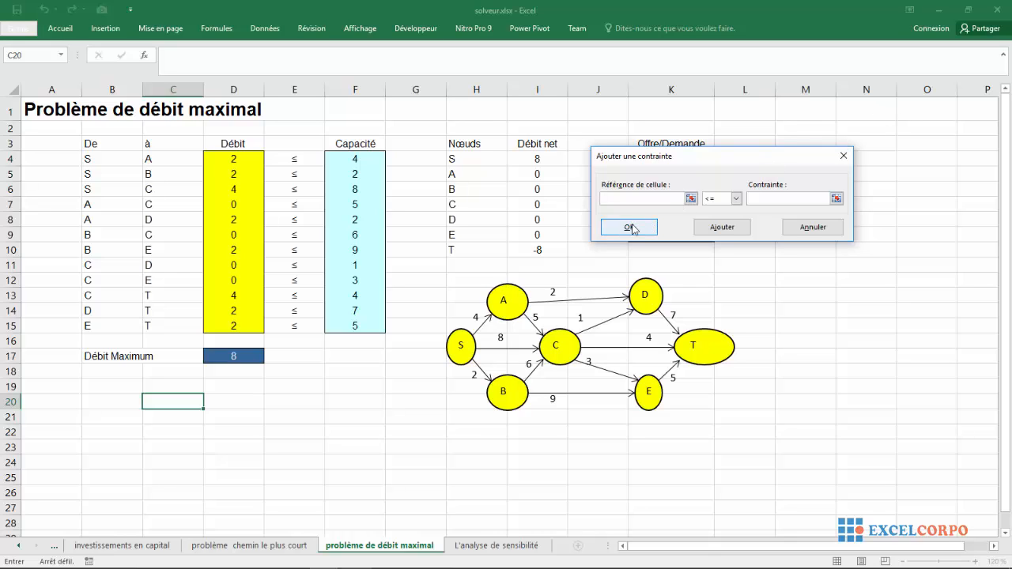
{"action": "left_click", "coordinate": [689, 199]}
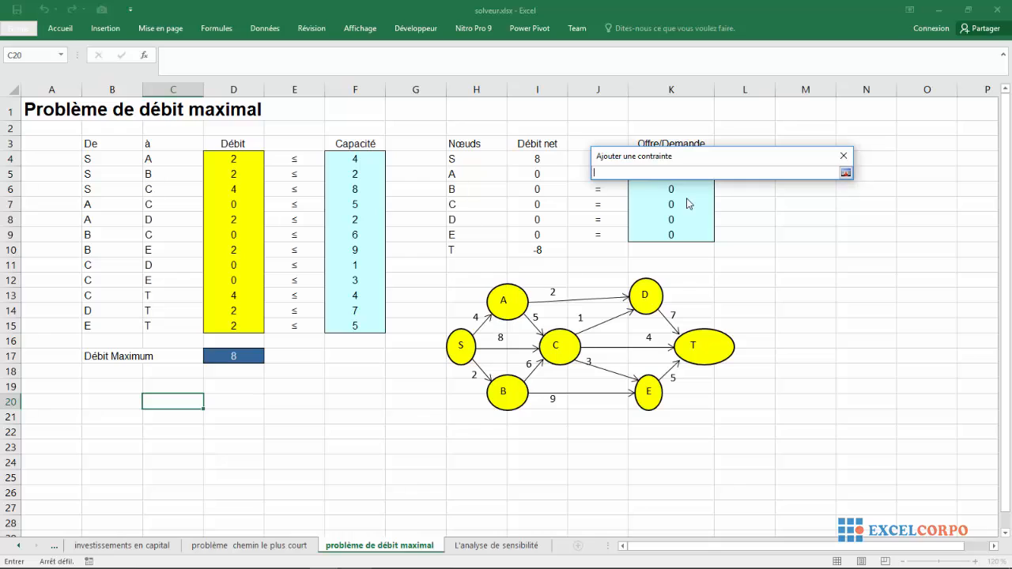
{"action": "left_click", "coordinate": [547, 158]}
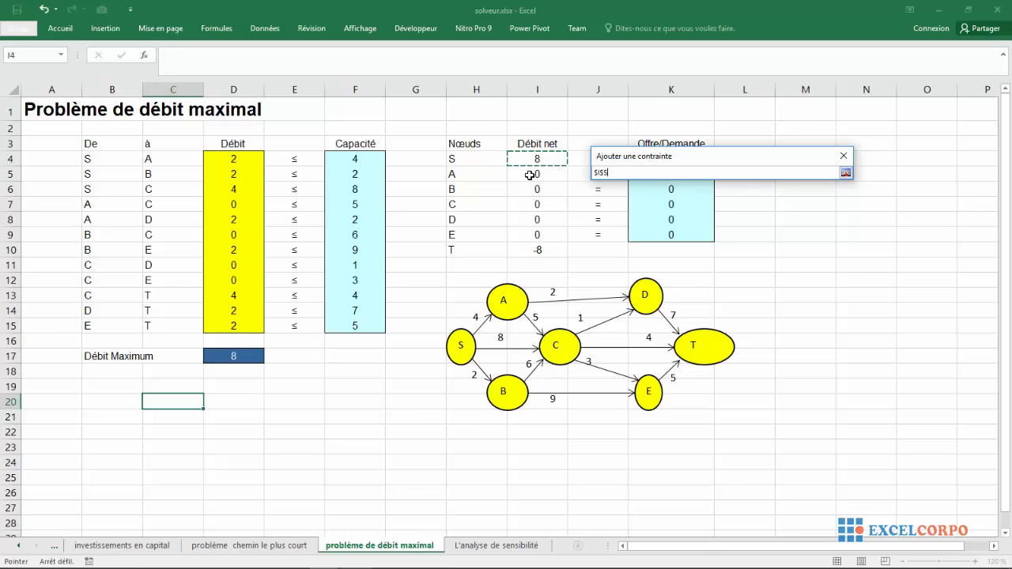
{"action": "left_click", "coordinate": [529, 175]}
{"action": "left_click_drag", "start_coordinate": [530, 174], "coordinate": [529, 233]}
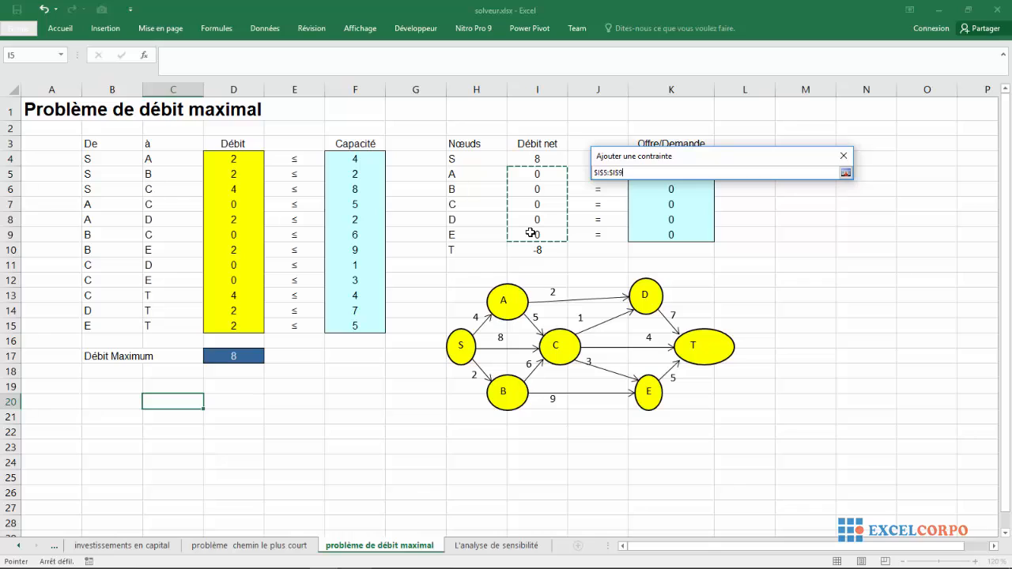
{"action": "left_click", "coordinate": [845, 174]}
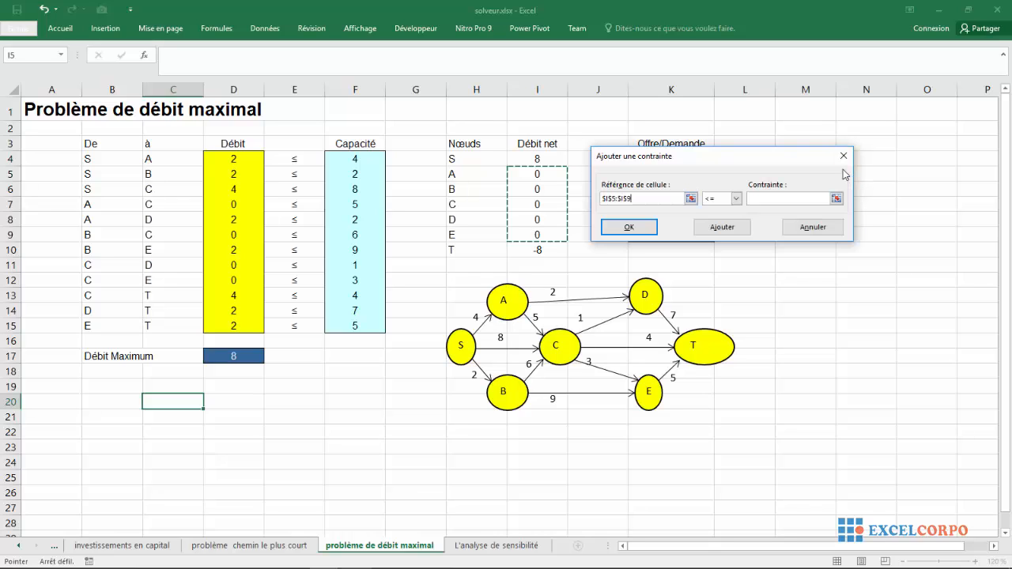
Step: Set the constraint's operator to = and its limit to the Offre/Demande range K5:K9, and add it to the Solver parameters
{"action": "left_click", "coordinate": [736, 198]}
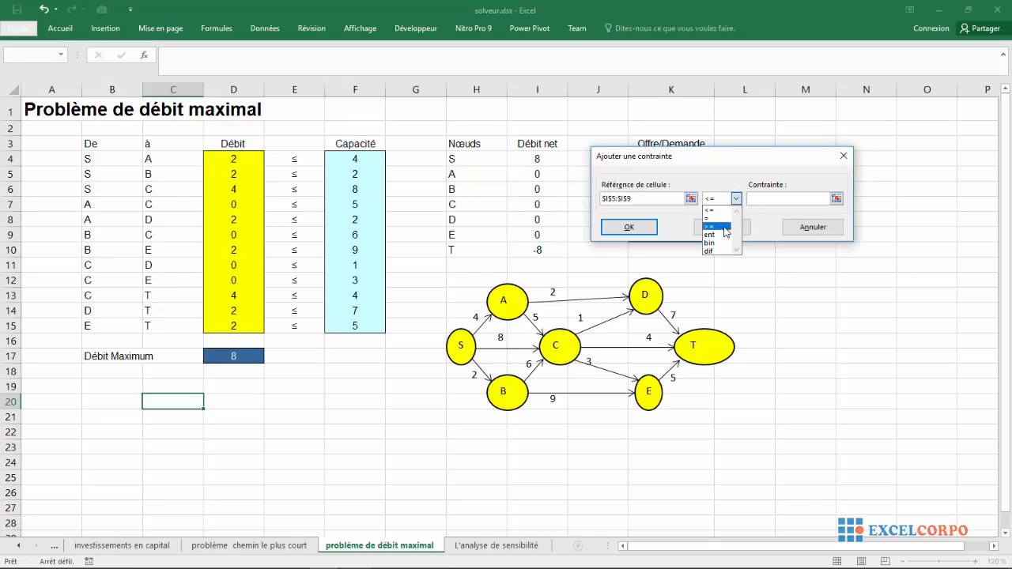
{"action": "left_click", "coordinate": [711, 218]}
{"action": "left_click", "coordinate": [803, 200]}
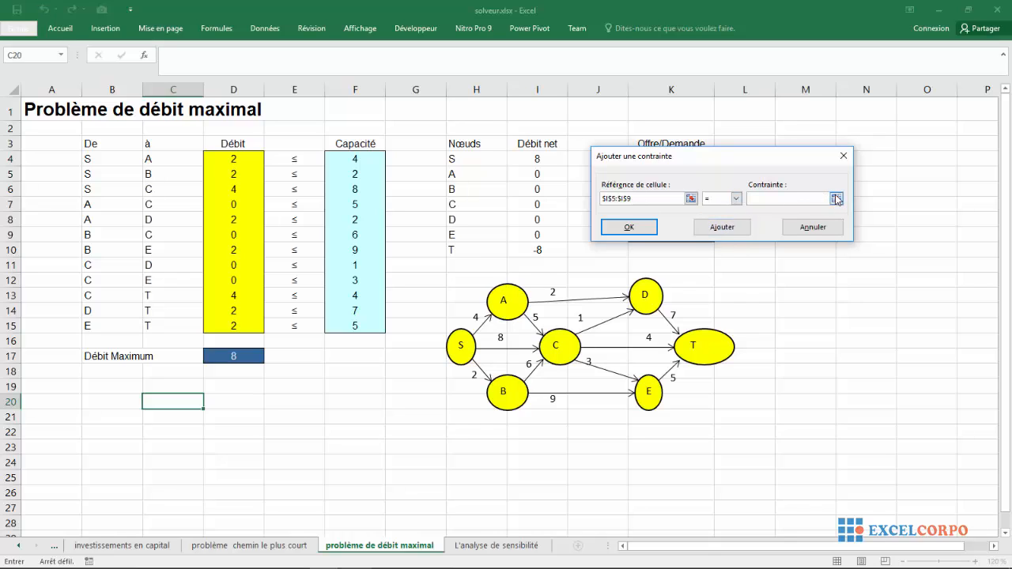
{"action": "left_click", "coordinate": [836, 198]}
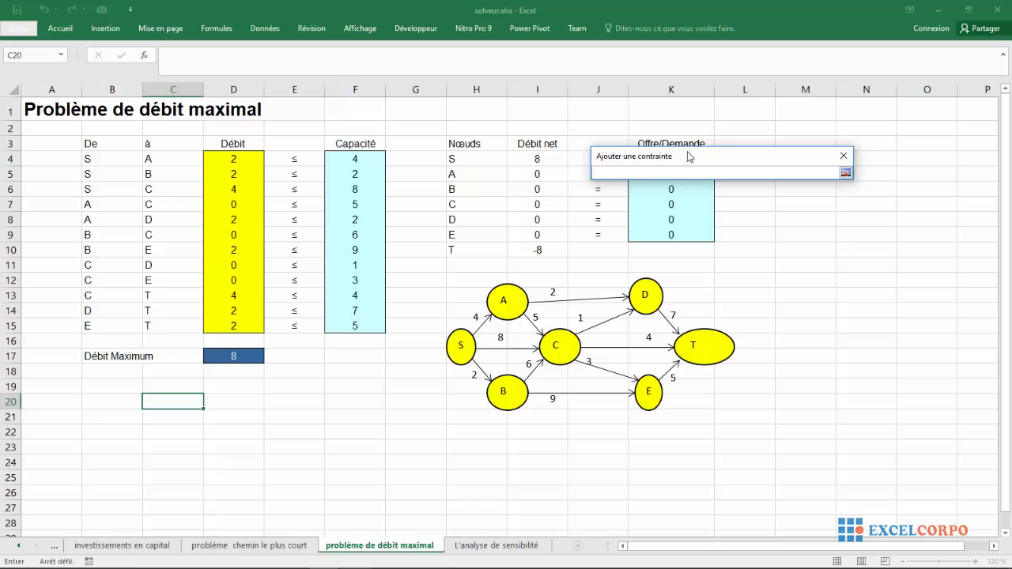
{"action": "left_click_drag", "start_coordinate": [688, 157], "coordinate": [798, 92]}
{"action": "left_click_drag", "start_coordinate": [651, 172], "coordinate": [670, 235]}
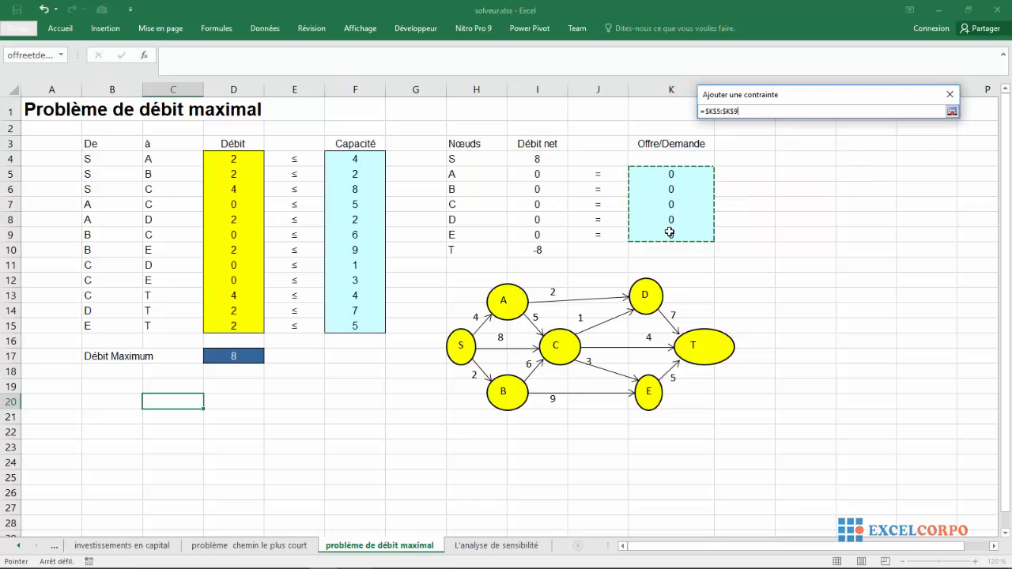
{"action": "left_click", "coordinate": [953, 112]}
{"action": "left_click", "coordinate": [737, 166]}
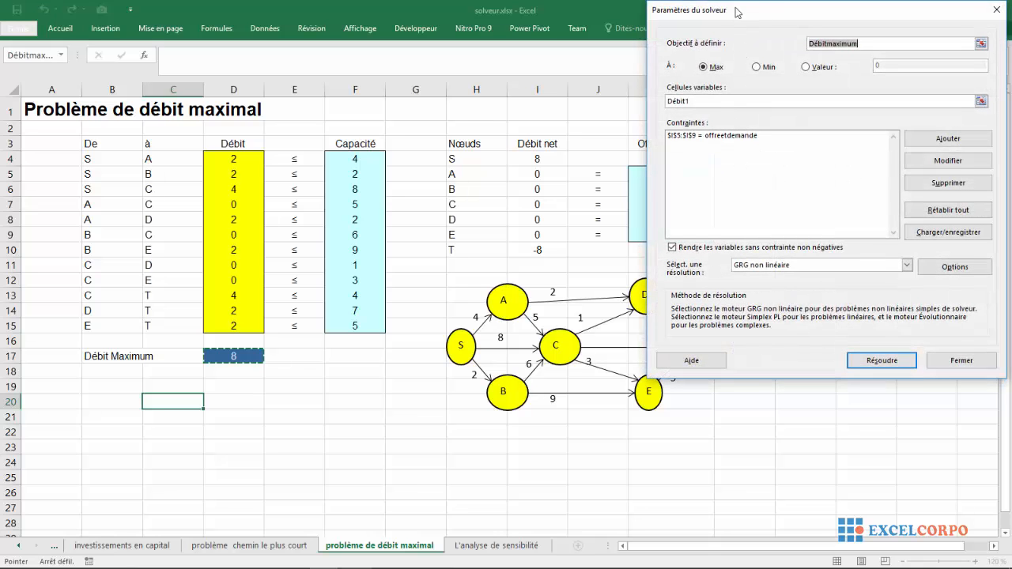
{"action": "left_click_drag", "start_coordinate": [738, 12], "coordinate": [591, 12]}
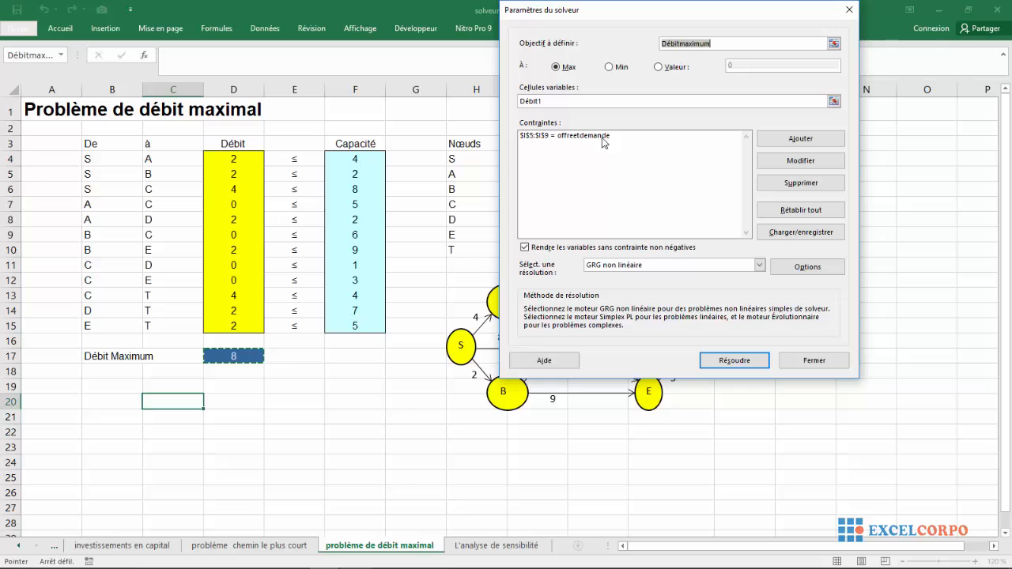
Step: Add a second Solver constraint requiring the Débit range D4:D15 to be <= the Capacité range F4:F15
{"action": "key", "text": "Return"}
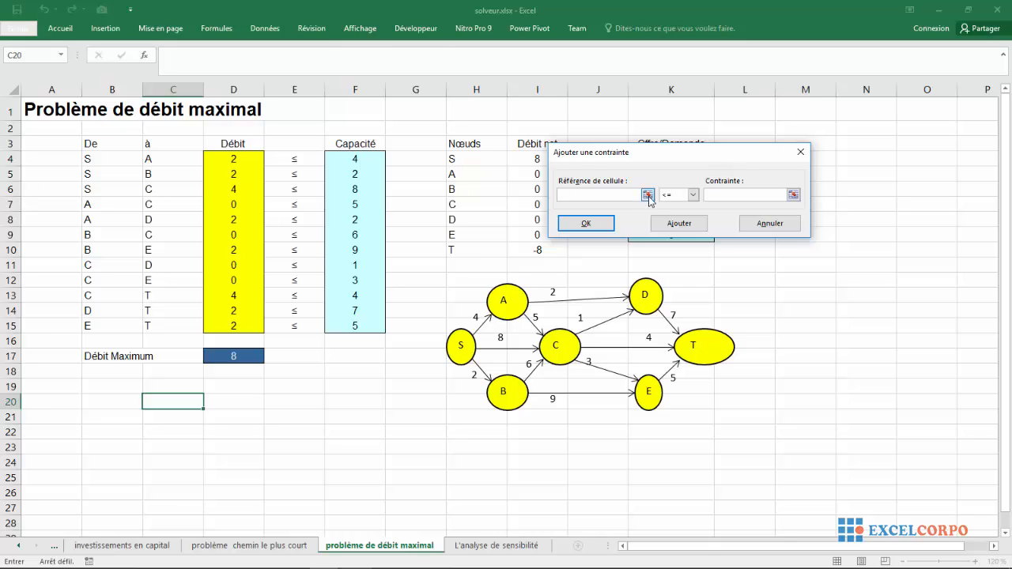
{"action": "left_click", "coordinate": [648, 194]}
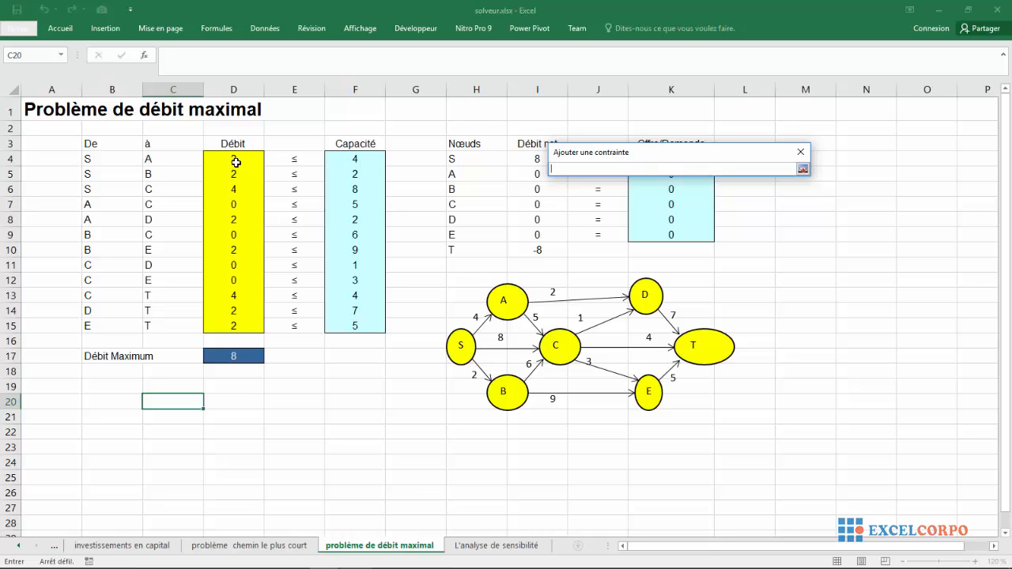
{"action": "left_click_drag", "start_coordinate": [234, 161], "coordinate": [232, 324]}
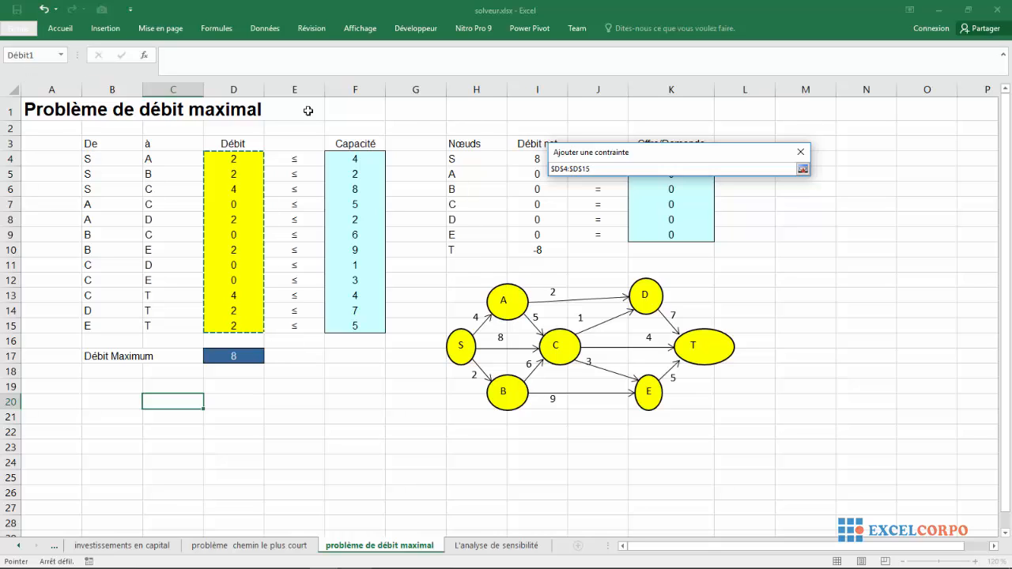
{"action": "left_click", "coordinate": [802, 168]}
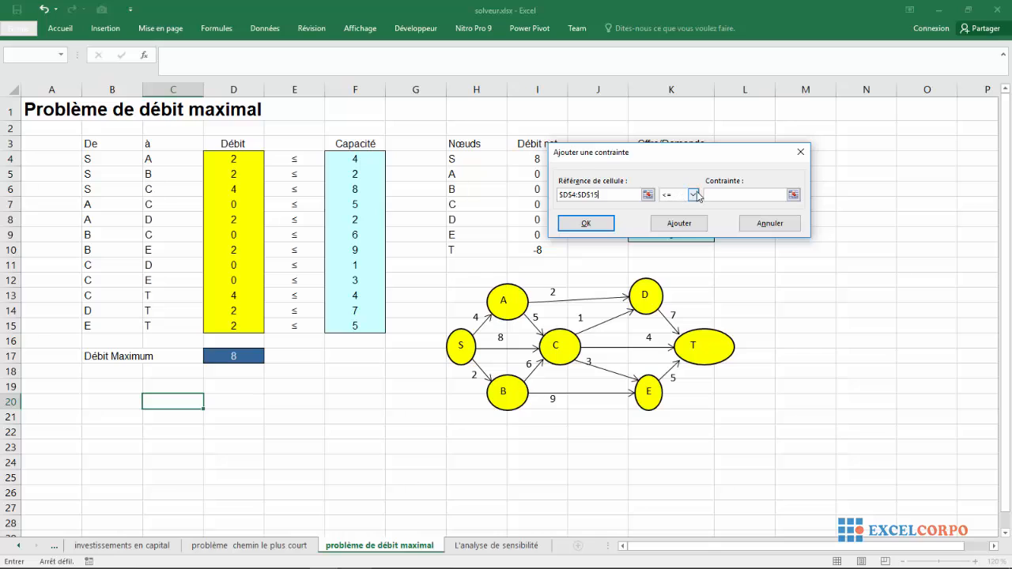
{"action": "left_click", "coordinate": [793, 196]}
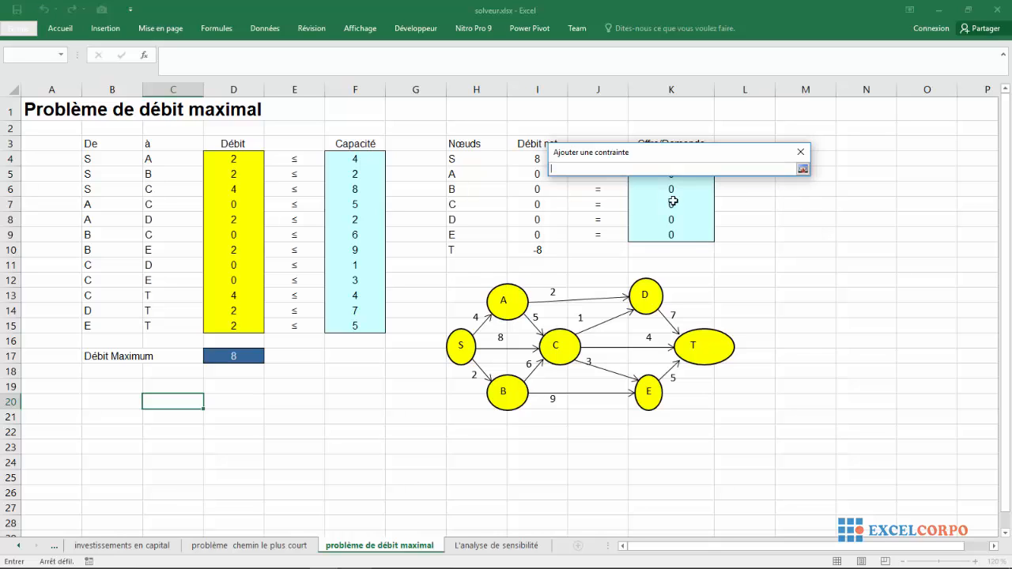
{"action": "left_click", "coordinate": [343, 159]}
{"action": "left_click_drag", "start_coordinate": [368, 171], "coordinate": [367, 339]}
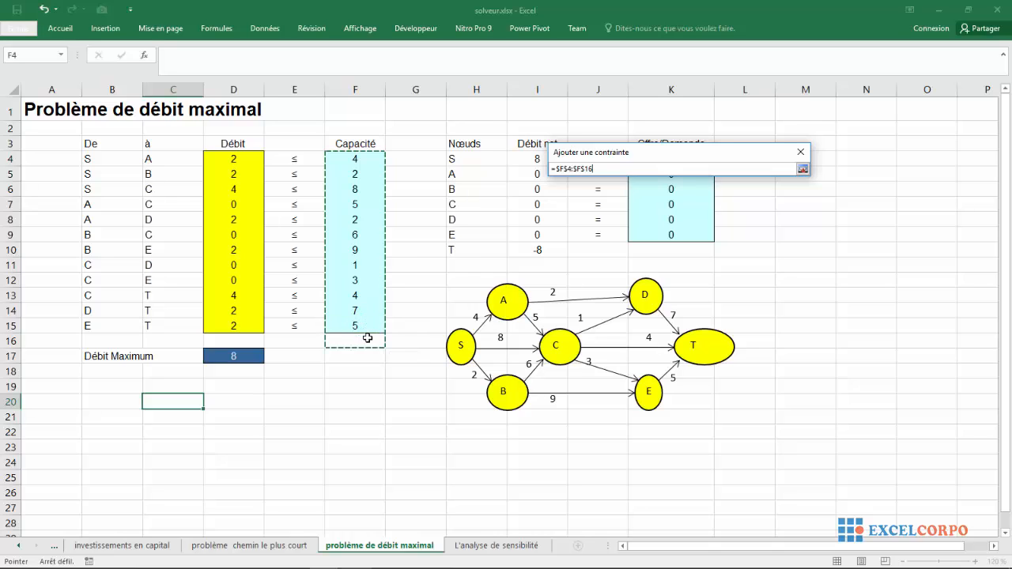
{"action": "left_click", "coordinate": [345, 222]}
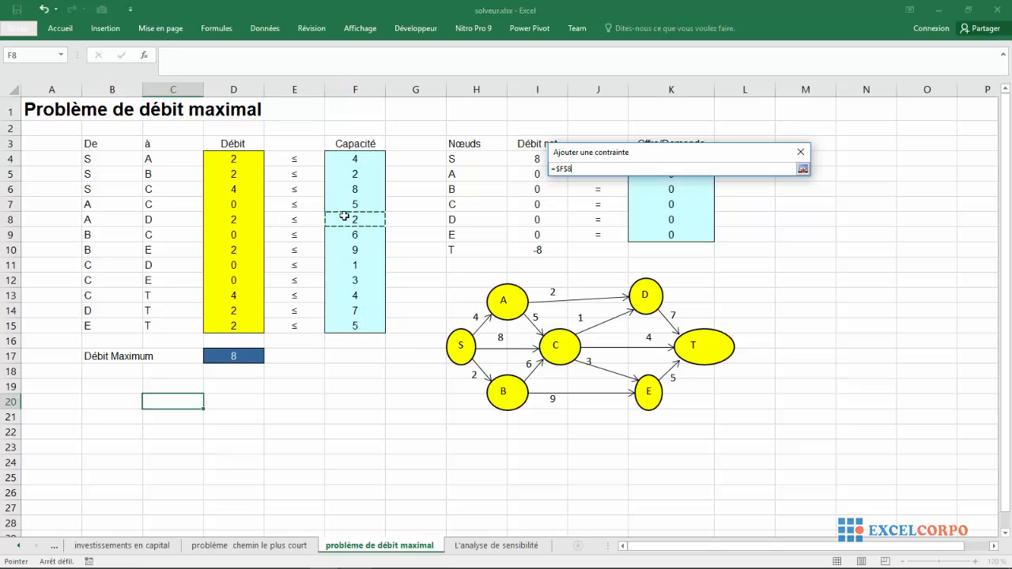
{"action": "left_click_drag", "start_coordinate": [333, 159], "coordinate": [345, 324]}
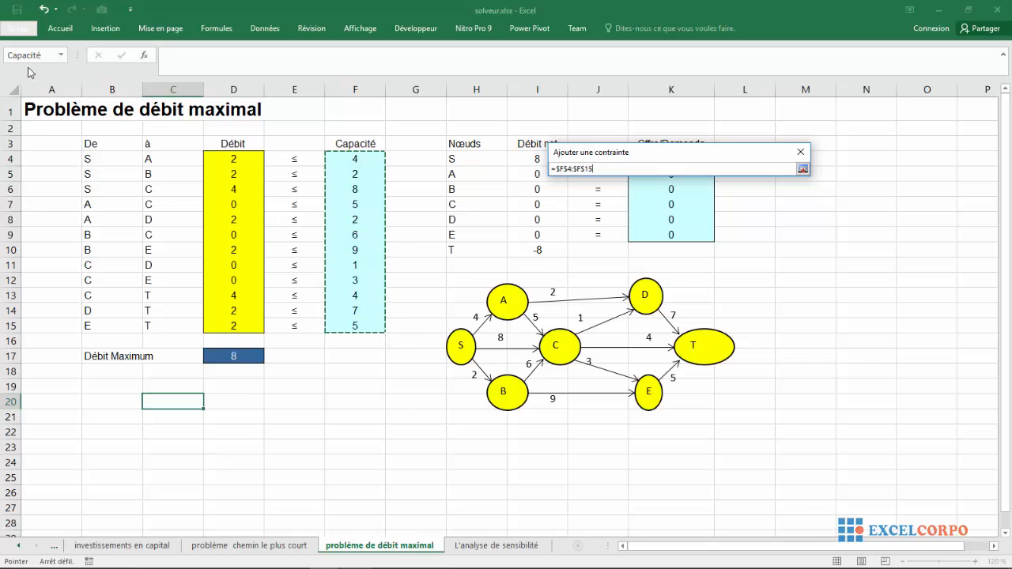
{"action": "left_click", "coordinate": [802, 169]}
{"action": "left_click", "coordinate": [586, 224]}
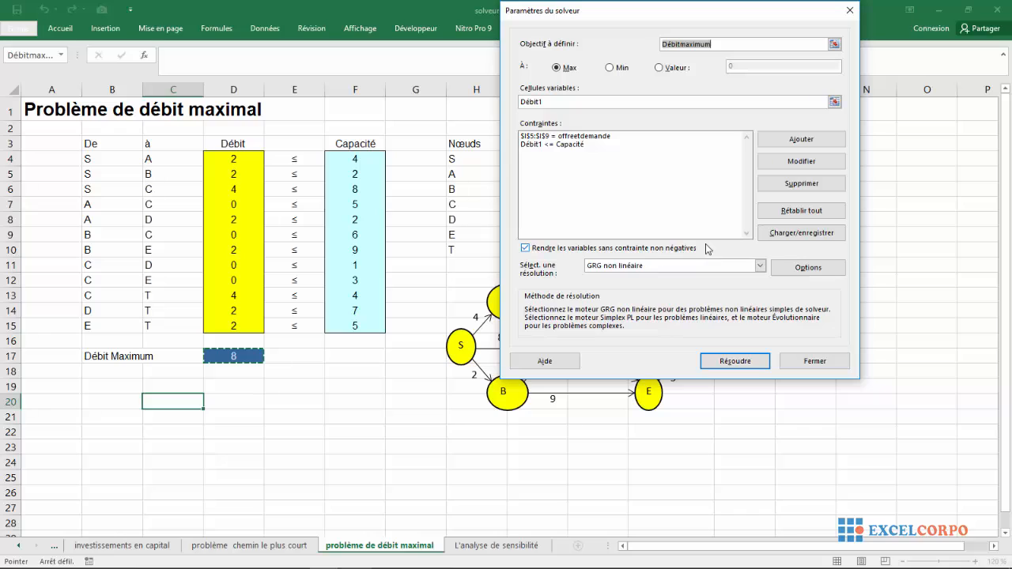
Step: Choose Simplex PL as the Solver's solving method and solve the problem
{"action": "left_click", "coordinate": [759, 266]}
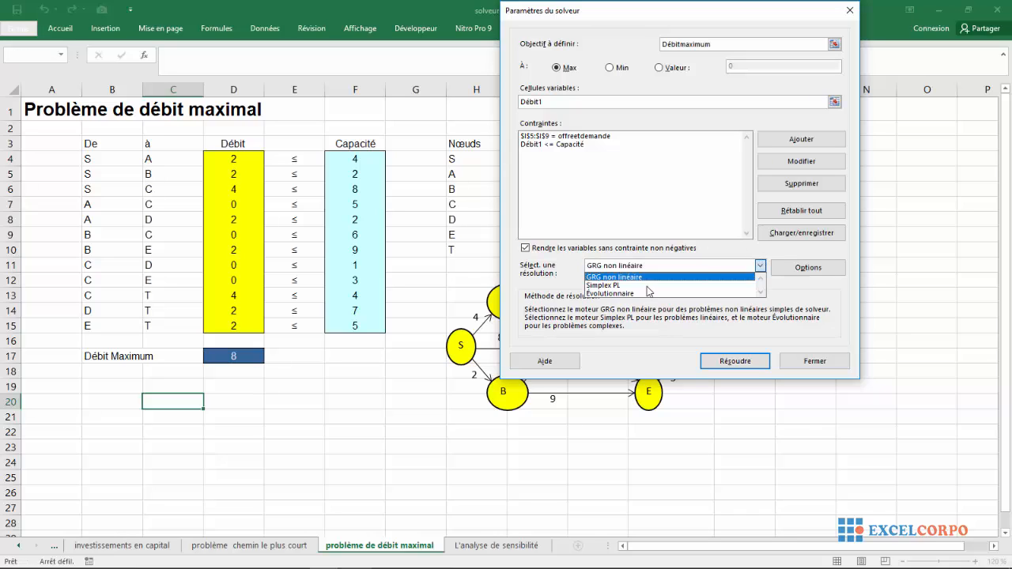
{"action": "left_click", "coordinate": [611, 277]}
{"action": "key", "text": "Down"}
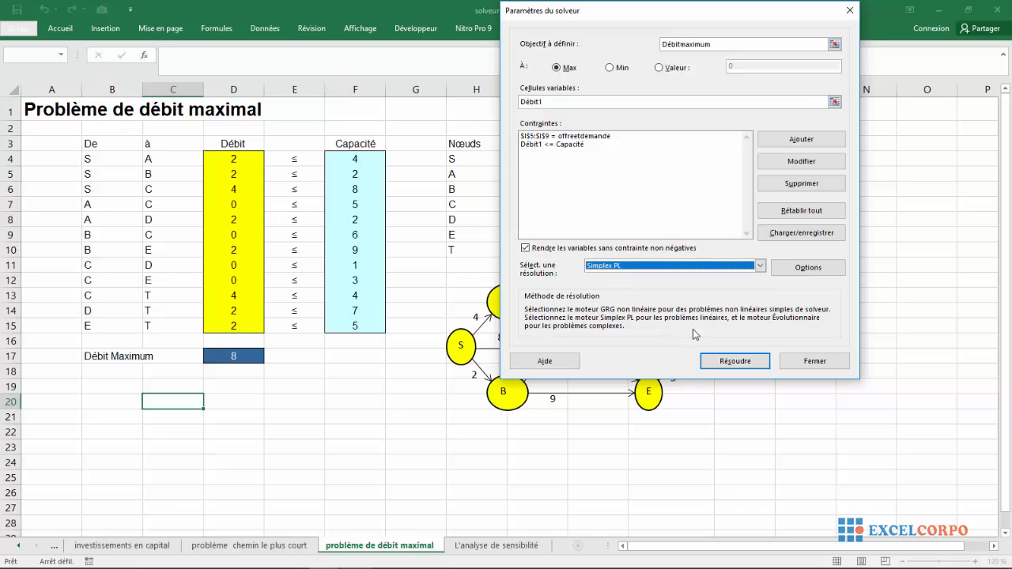
{"action": "left_click", "coordinate": [724, 359]}
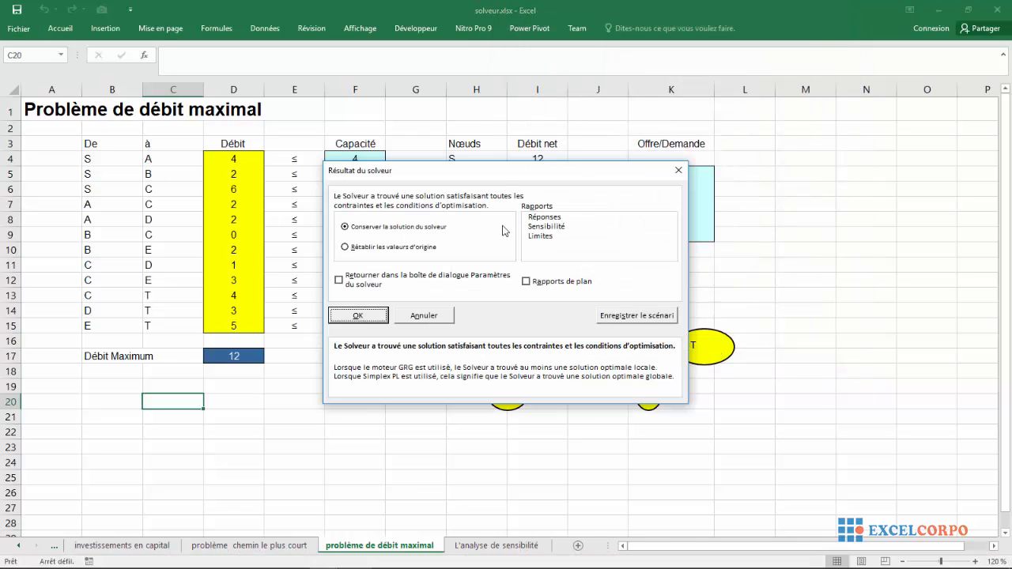
Step: Keep the Solver's solution and select the Débit Maximum cell D17
{"action": "left_click_drag", "start_coordinate": [488, 179], "coordinate": [670, 155]}
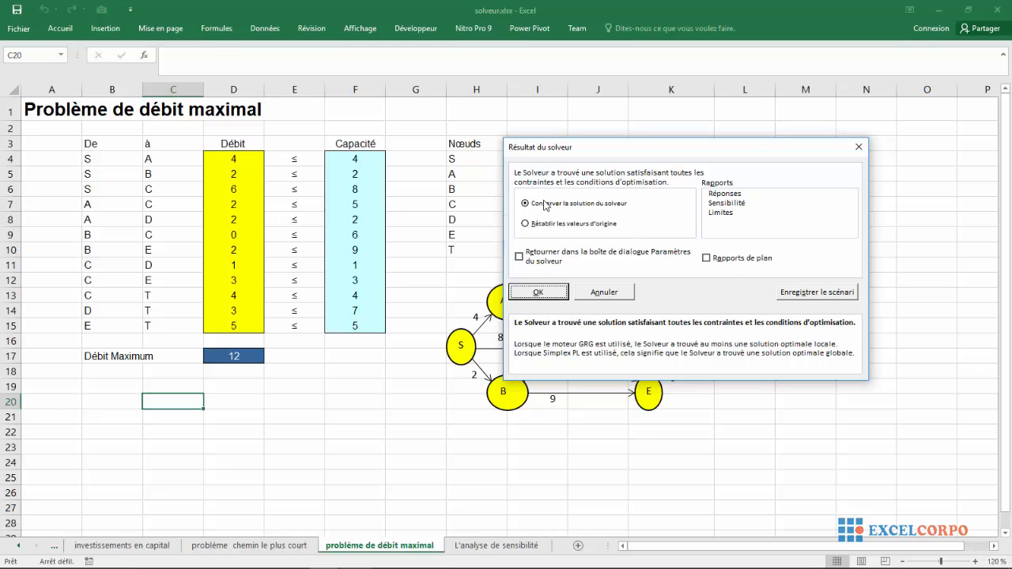
{"action": "left_click", "coordinate": [539, 292]}
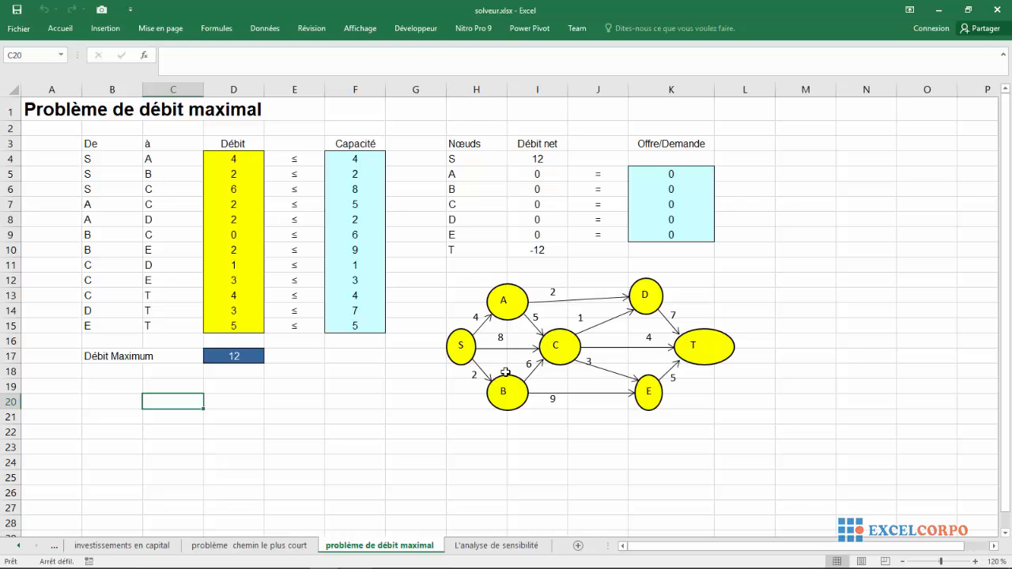
{"action": "left_click", "coordinate": [223, 357]}
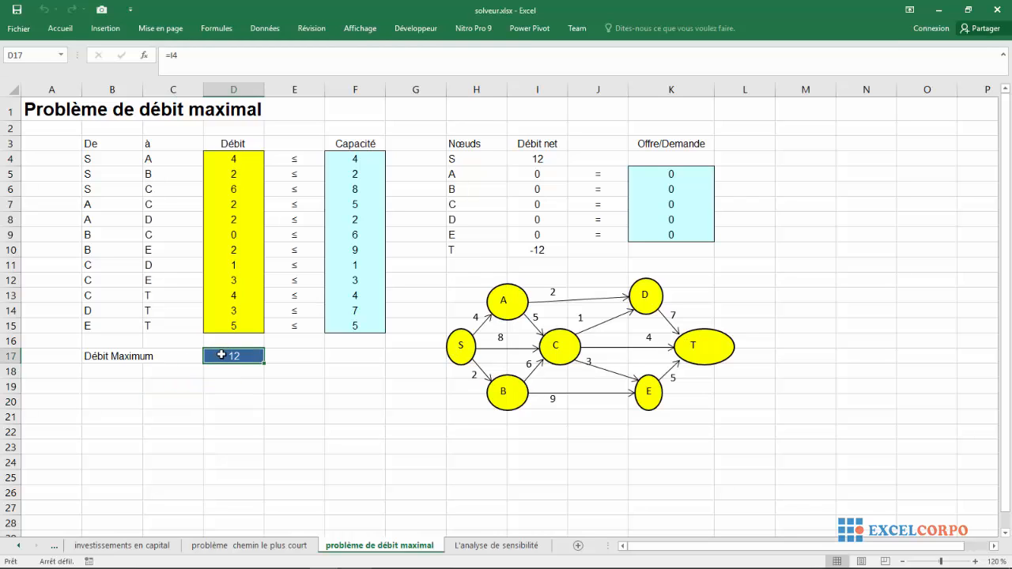